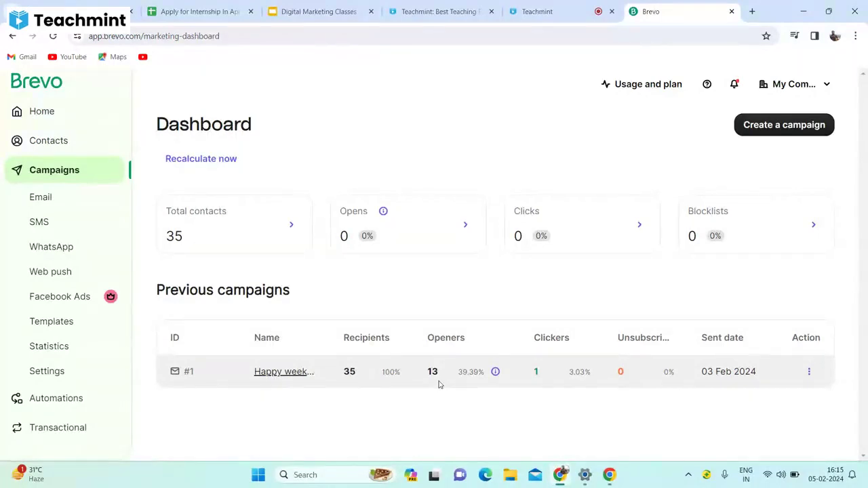
# Open the Create a campaign dialog from the marketing dashboard.
pyautogui.click(814, 88)
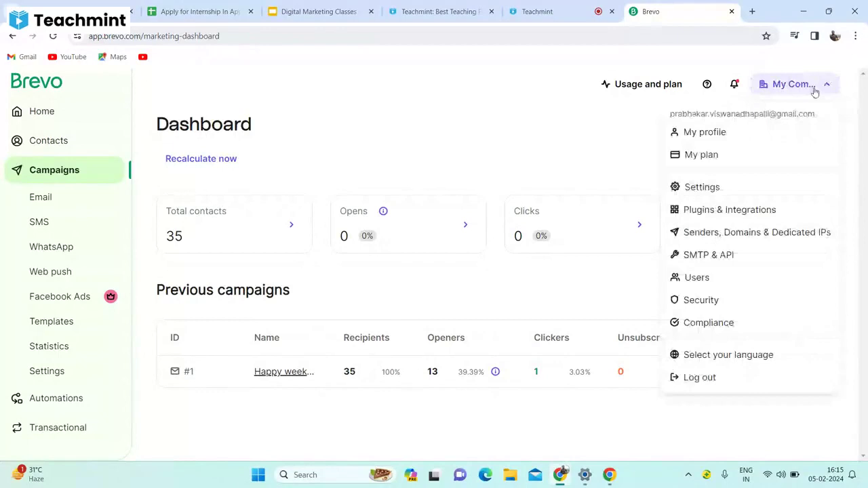
pyautogui.click(815, 91)
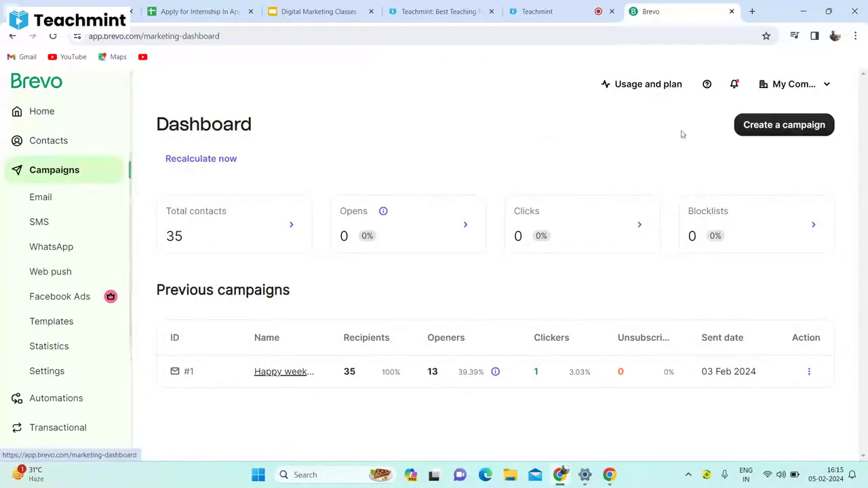
pyautogui.click(764, 135)
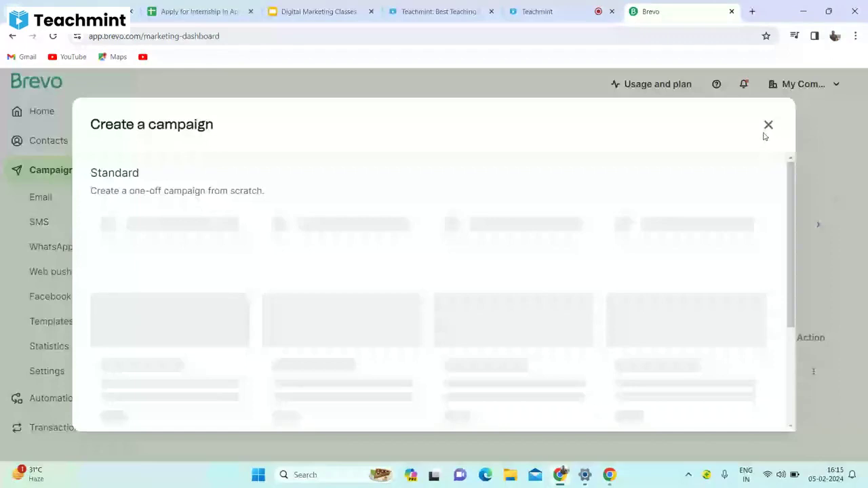
# Choose Email and create the campaign named '5Th Feb Testing Mail'.
pyautogui.click(180, 223)
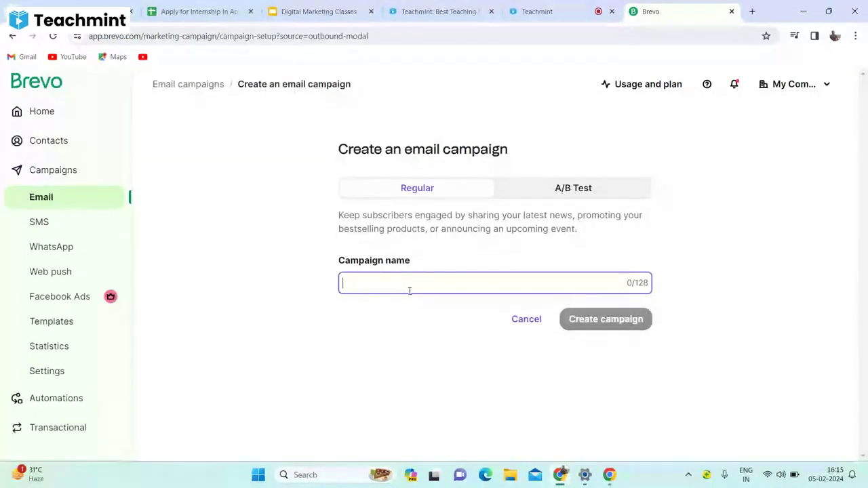
pyautogui.write('%')
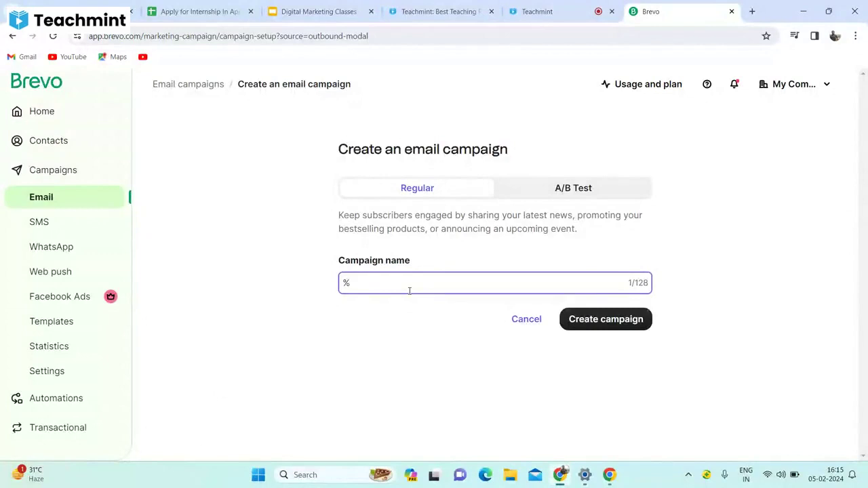
pyautogui.press('BackSpace')
pyautogui.write('5Th ')
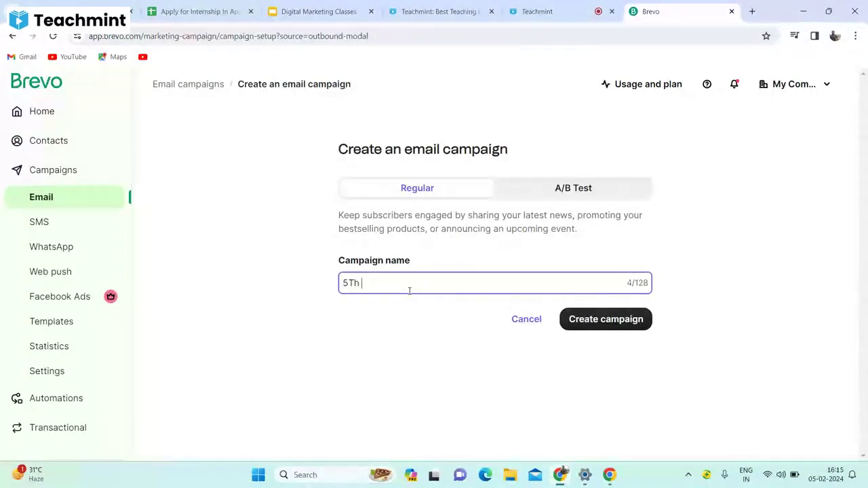
pyautogui.write('Feb Testing')
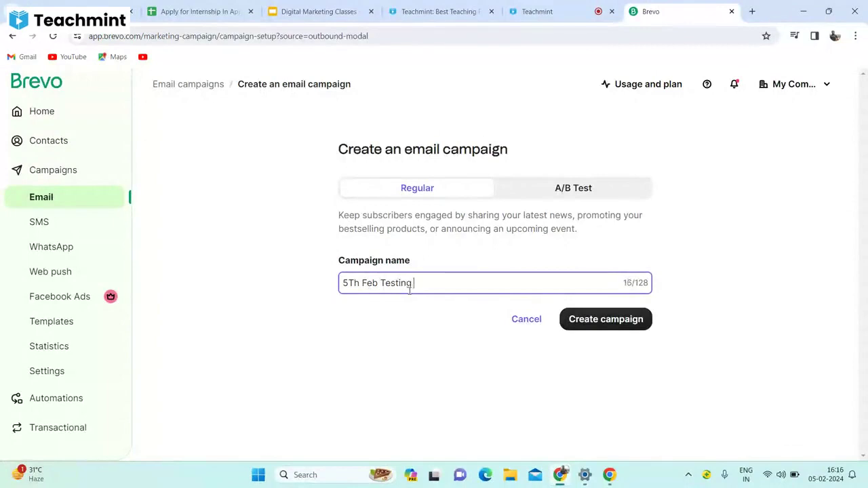
pyautogui.write(' Mail')
pyautogui.click(602, 320)
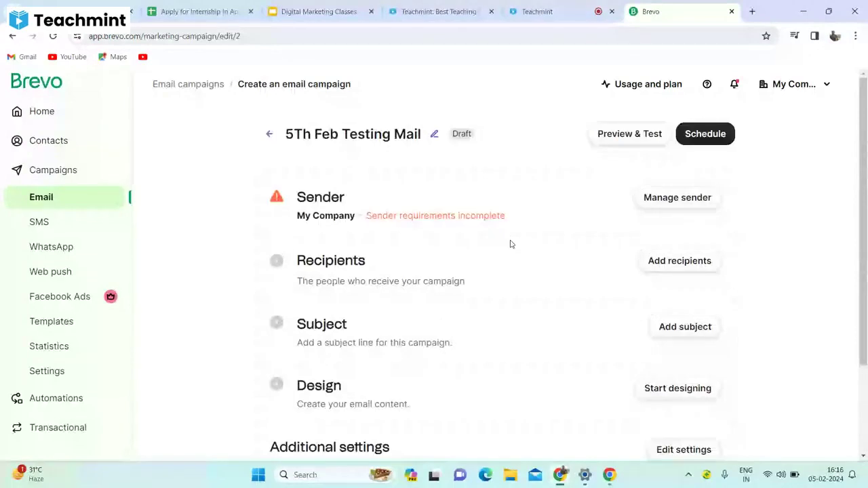
# Replace the sender name My Company with 'APP Genesis' and save it.
pyautogui.click(677, 198)
pyautogui.moveTo(860, 158); pyautogui.dragTo(859, 171)
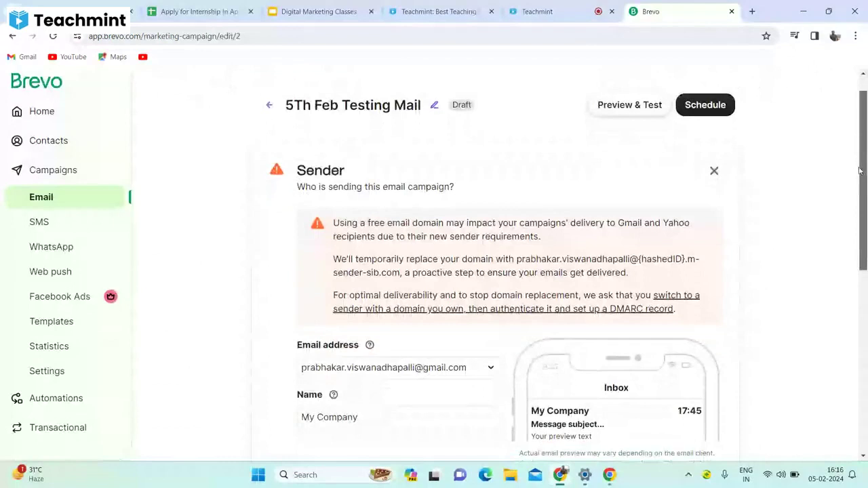
pyautogui.moveTo(860, 171); pyautogui.dragTo(860, 213)
pyautogui.click(379, 316)
pyautogui.press('BackSpace')
pyautogui.hotkey('ctrl', 'a')
pyautogui.write('A')
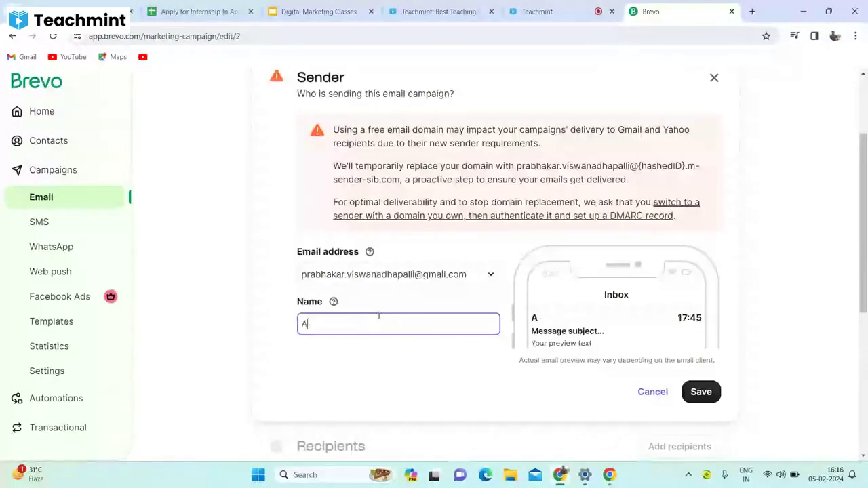
pyautogui.write('u')
pyautogui.press('BackSpace')
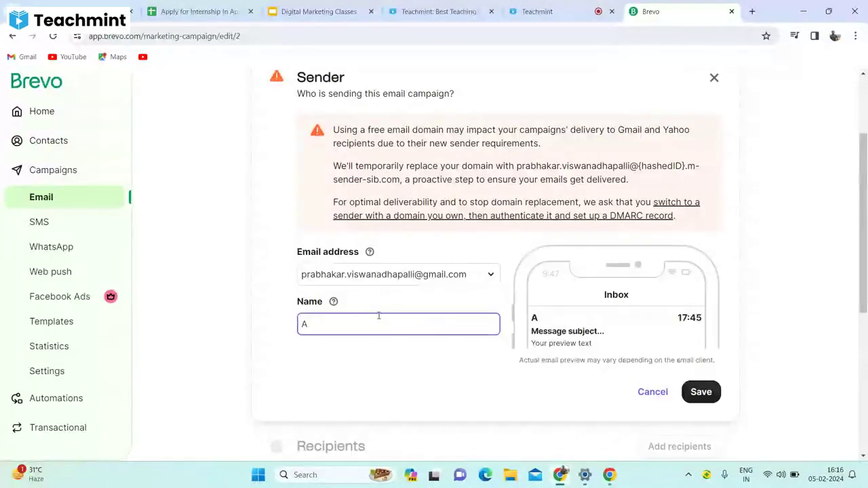
pyautogui.write('PPm')
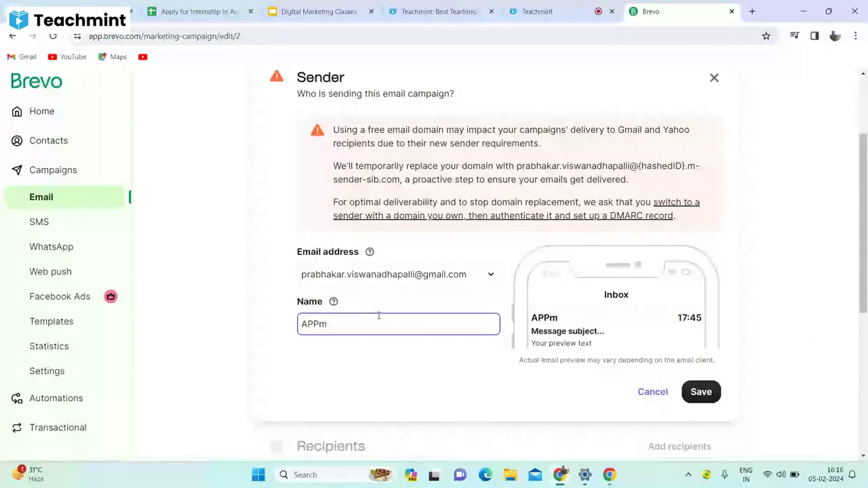
pyautogui.press('BackSpace')
pyautogui.write('Gene')
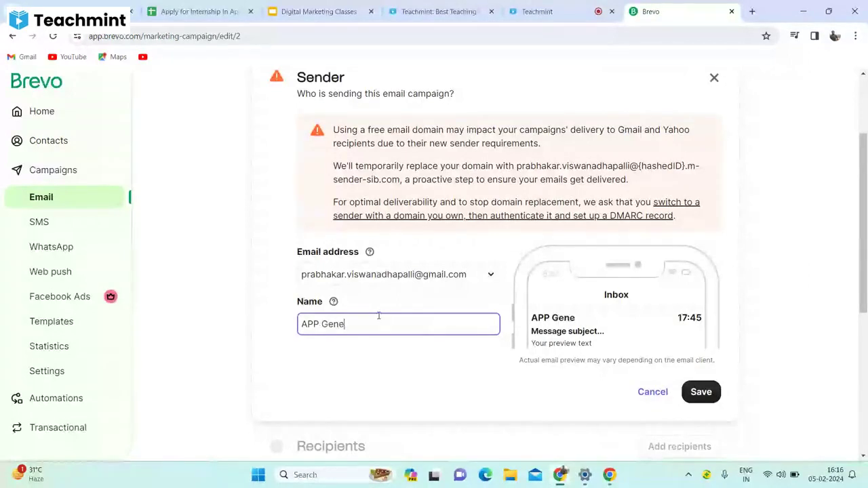
pyautogui.write('sis')
pyautogui.click(701, 392)
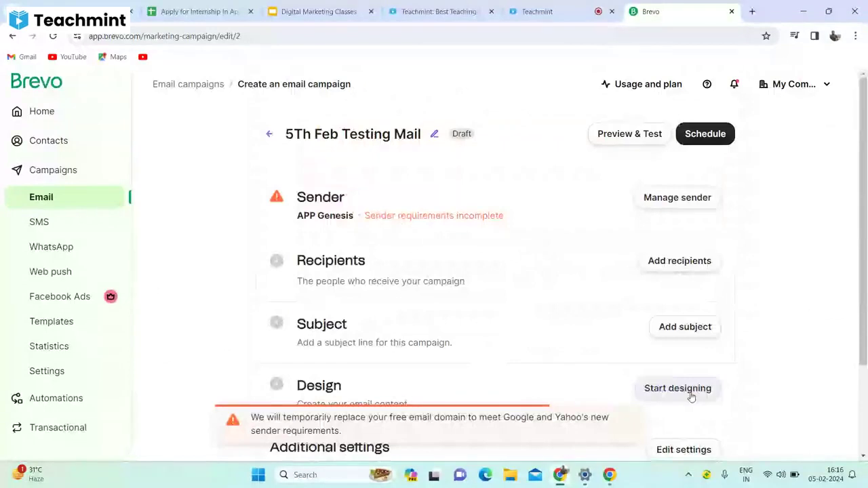
# Set 'Your first list #2' as the campaign's recipients and save.
pyautogui.click(675, 260)
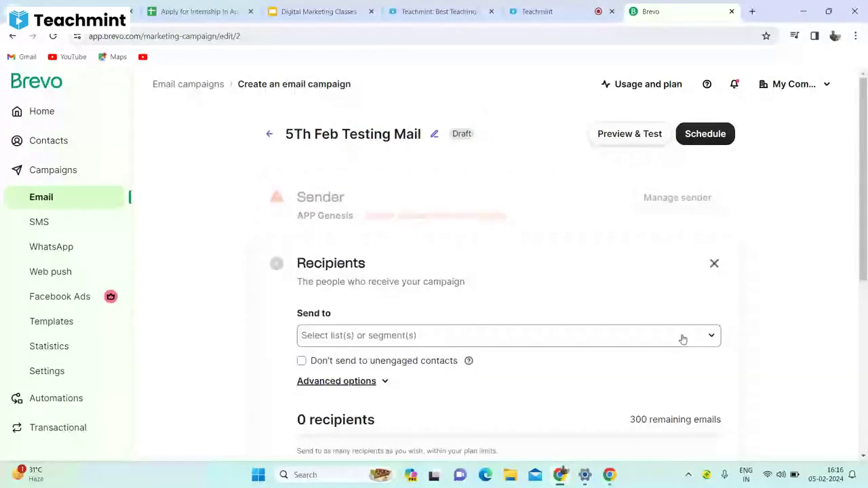
pyautogui.click(683, 338)
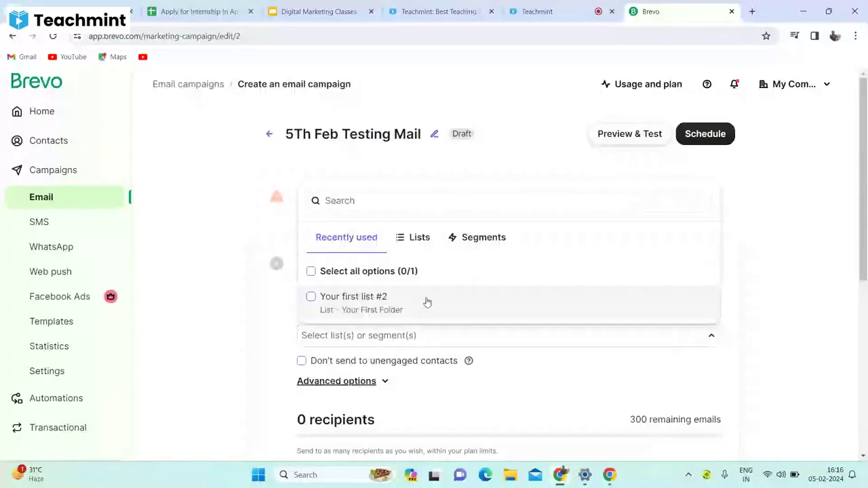
pyautogui.click(427, 302)
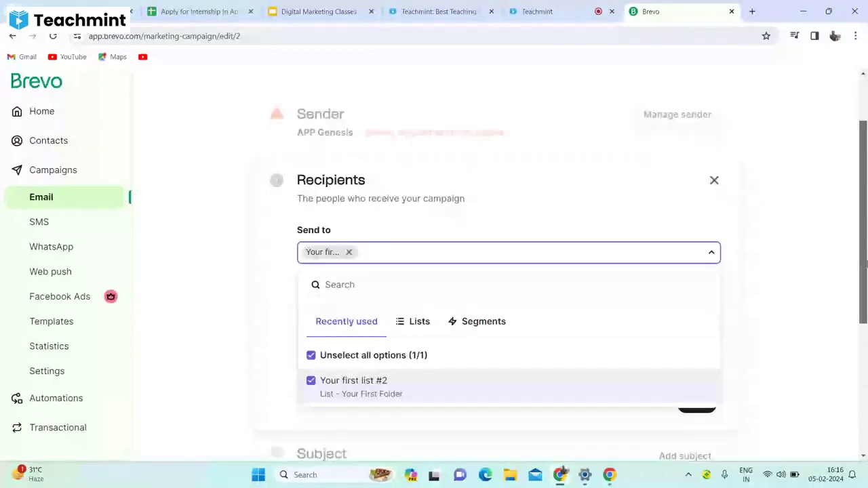
pyautogui.click(798, 306)
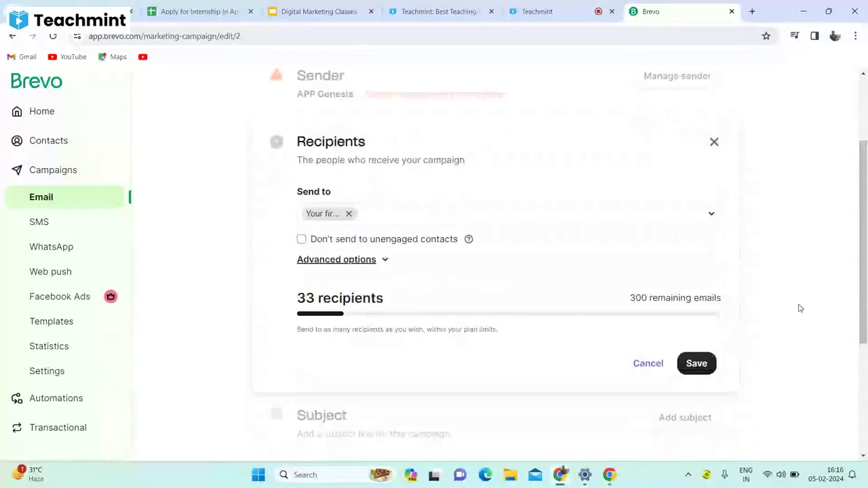
pyautogui.click(689, 371)
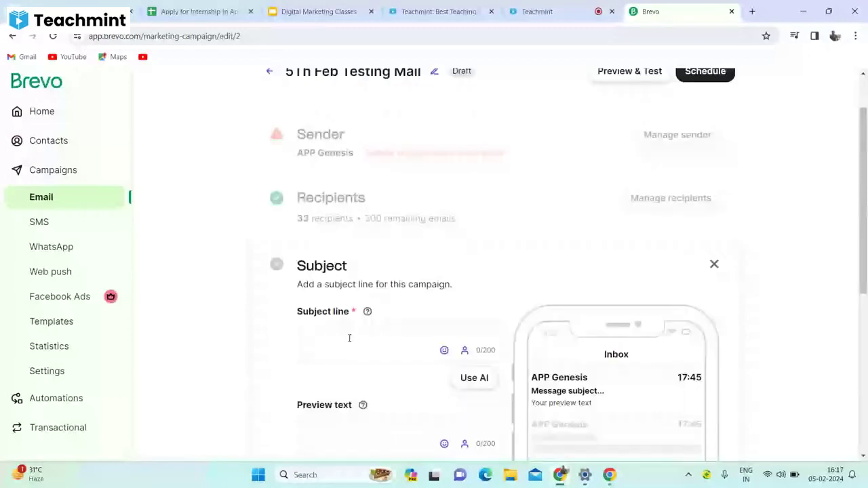
# Enter the subject line 'Good Evening Students How Is your day ?'.
pyautogui.click(349, 337)
pyautogui.write('Go')
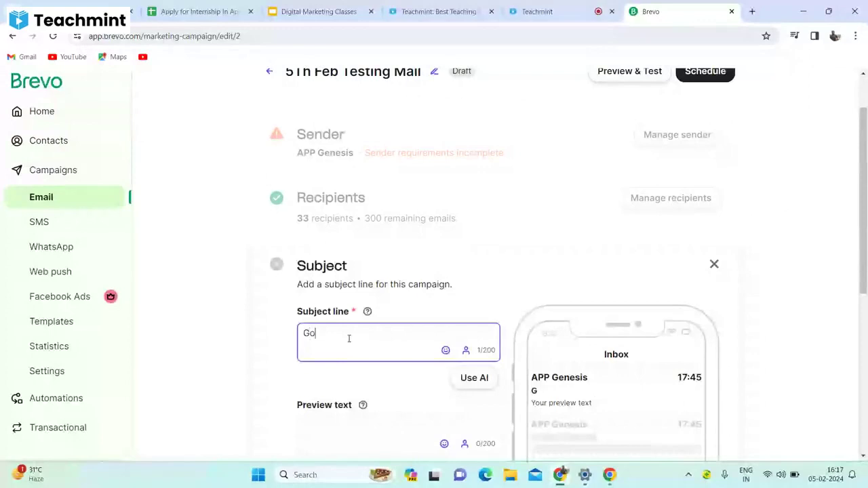
pyautogui.write('od Evening Stu')
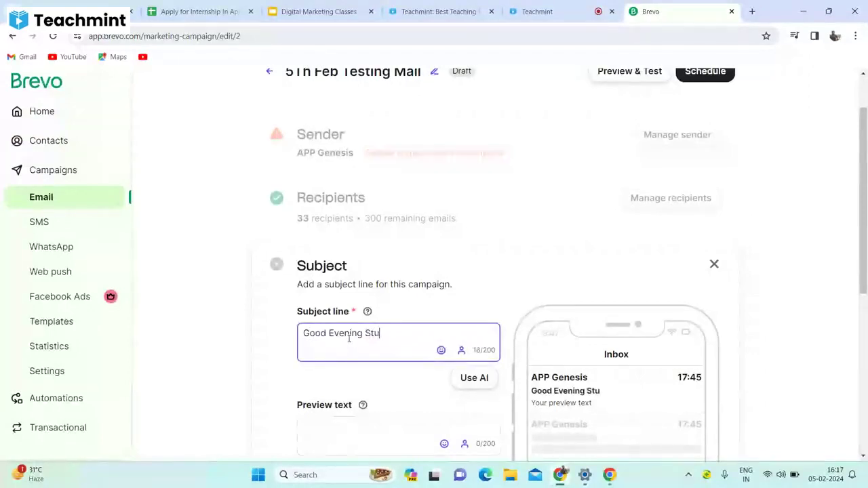
pyautogui.write('dentsd')
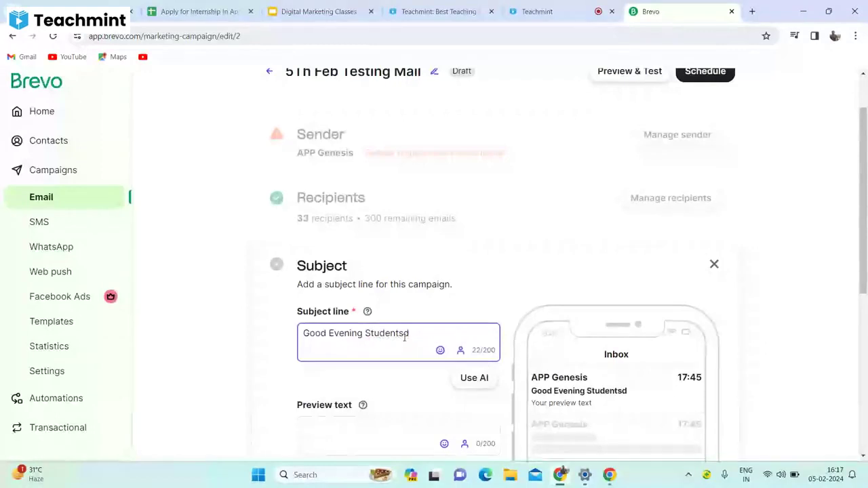
pyautogui.press('BackSpace')
pyautogui.write('How Is ')
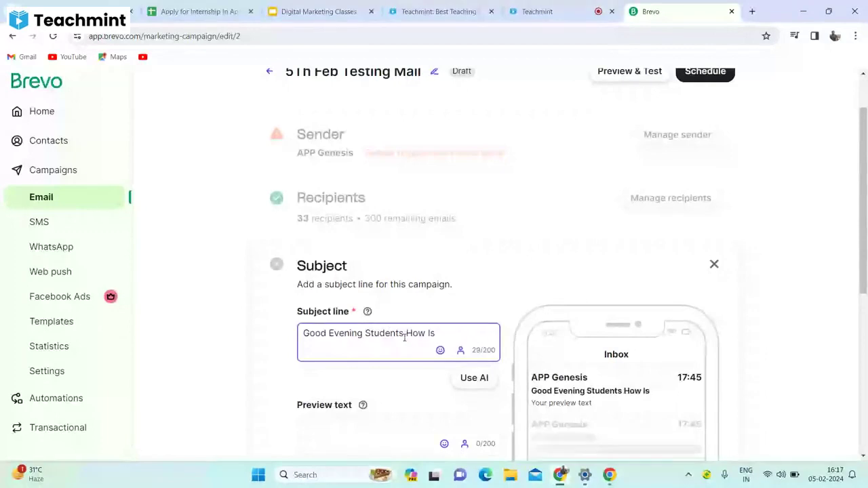
pyautogui.write('your day ?')
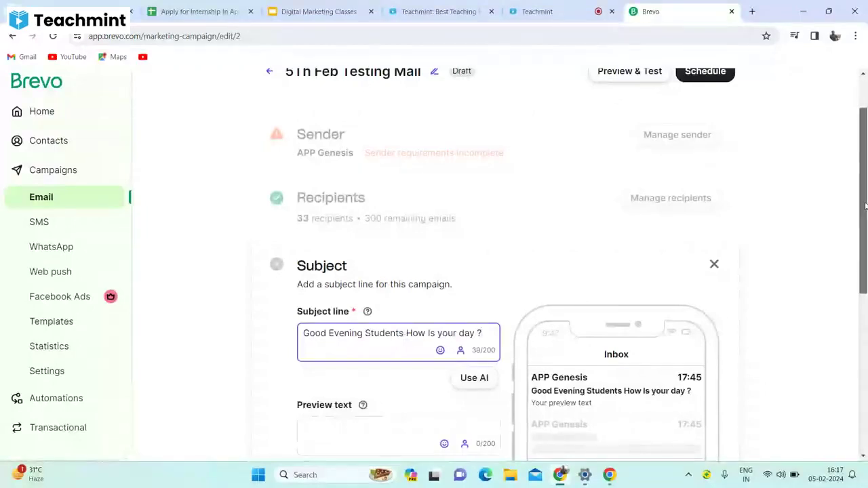
pyautogui.moveTo(865, 207); pyautogui.dragTo(865, 248)
# Add preview text 'Hello students how are you, how is your day' and save the Subject panel.
pyautogui.click(322, 354)
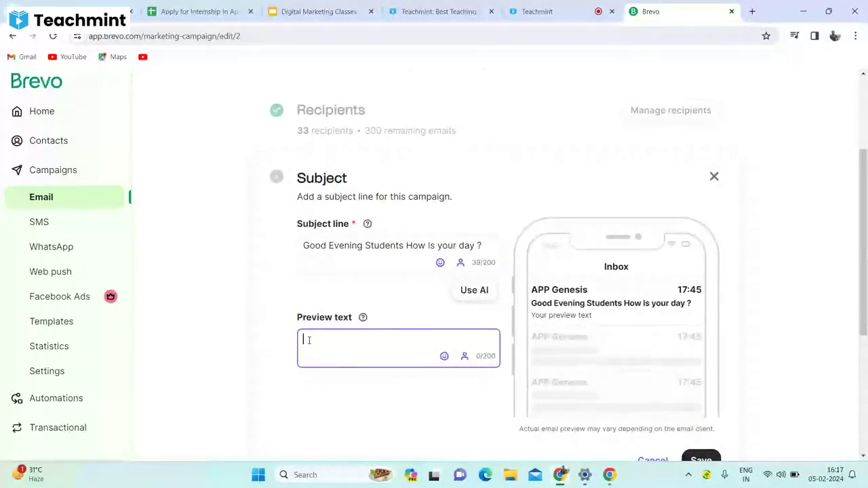
pyautogui.write('He')
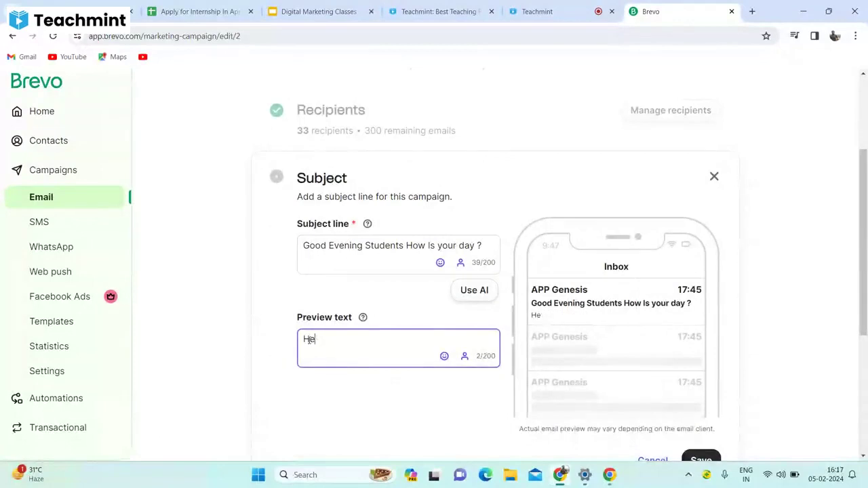
pyautogui.write('llo studen')
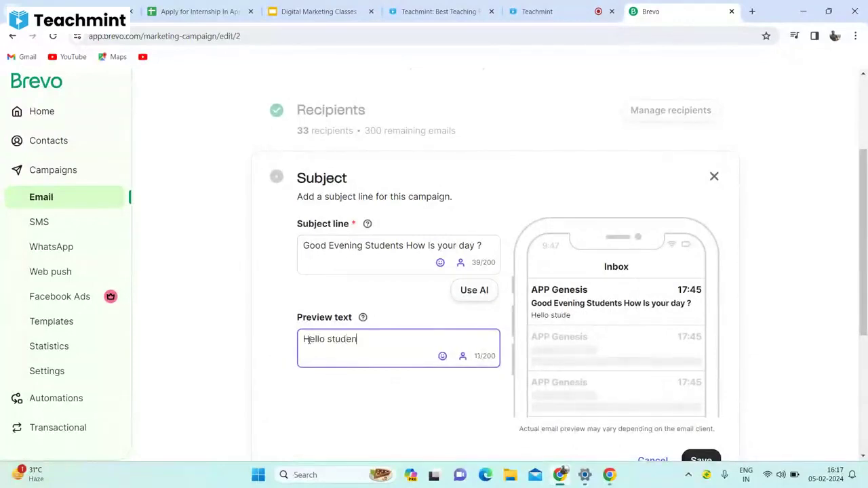
pyautogui.write('ts how are yo')
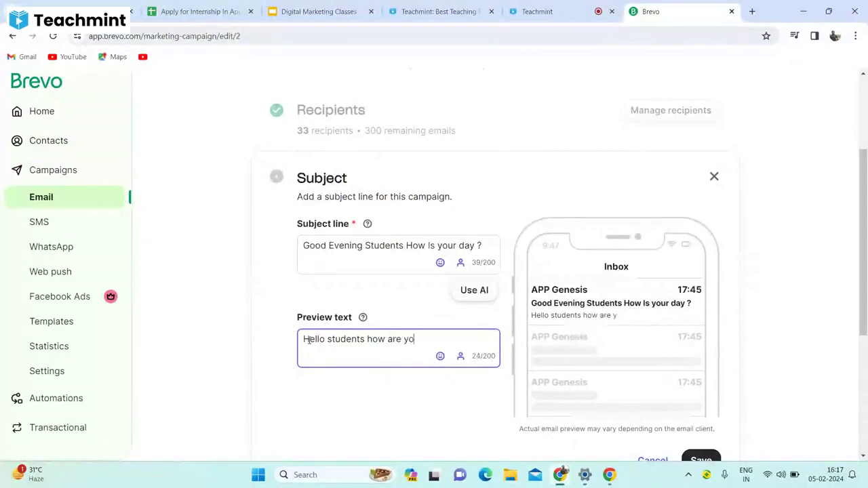
pyautogui.write('u, how is ')
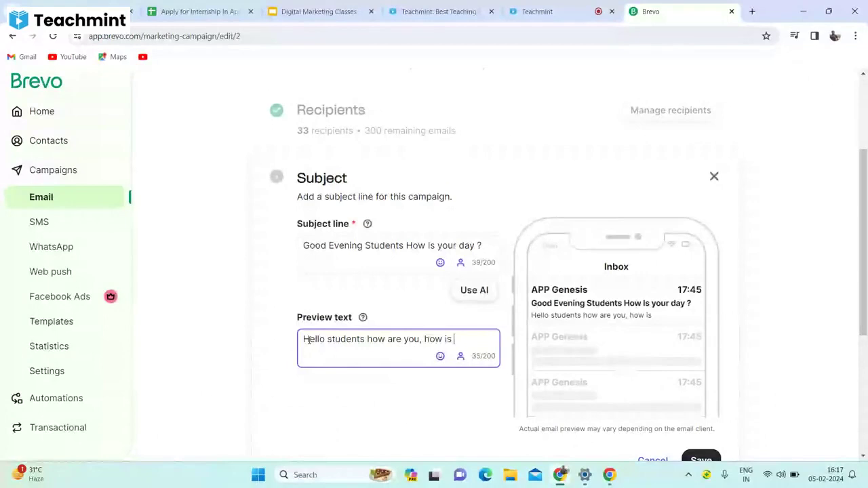
pyautogui.write('your day')
pyautogui.scroll(-3, 746, 271)
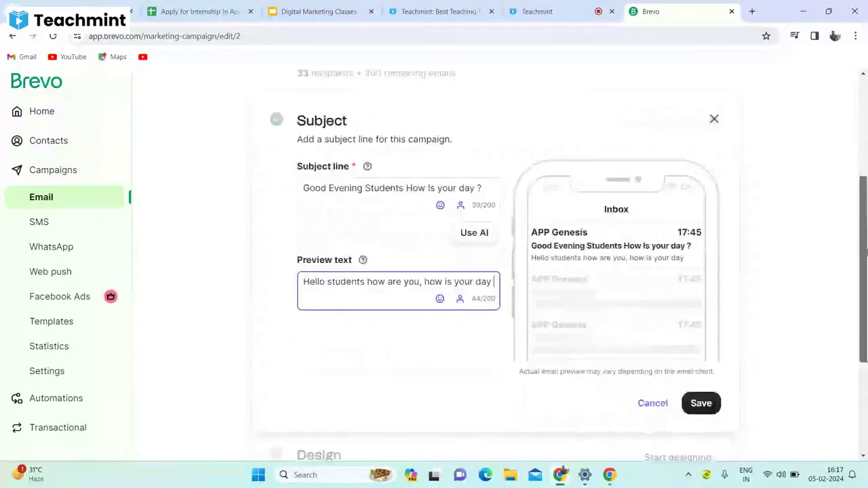
pyautogui.click(717, 244)
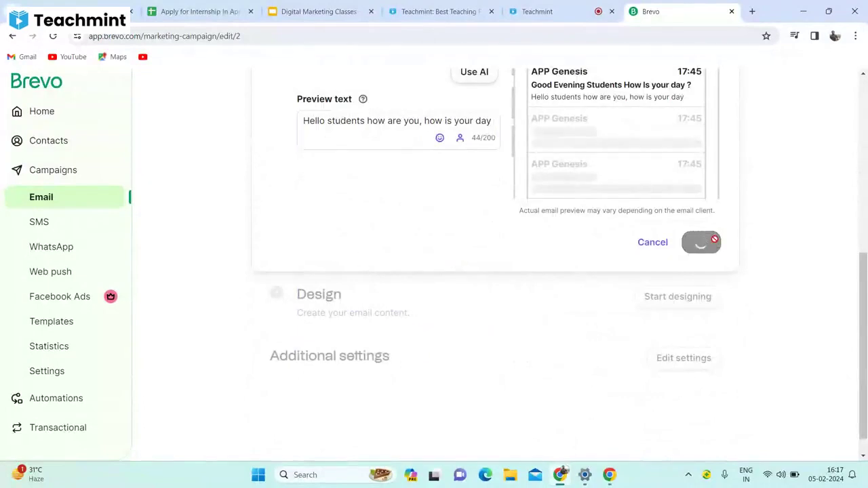
# Start designing the email with the Default template from Layouts.
pyautogui.click(678, 298)
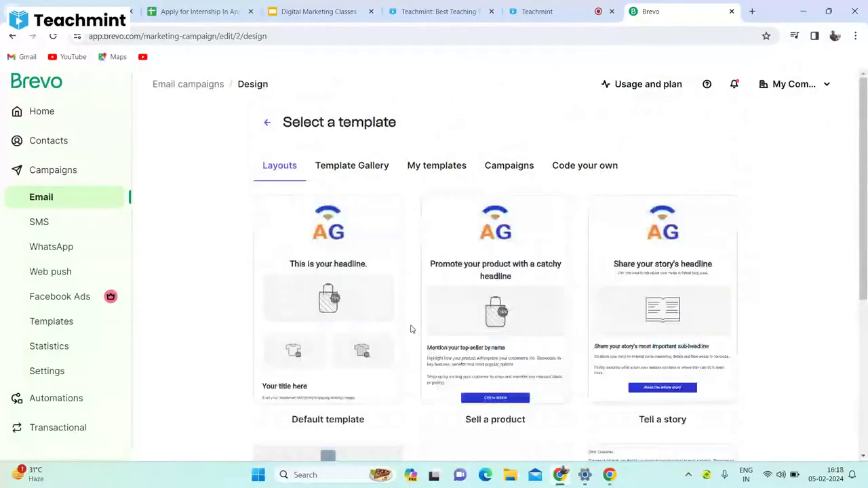
pyautogui.moveTo(494, 319)
pyautogui.moveTo(322, 310)
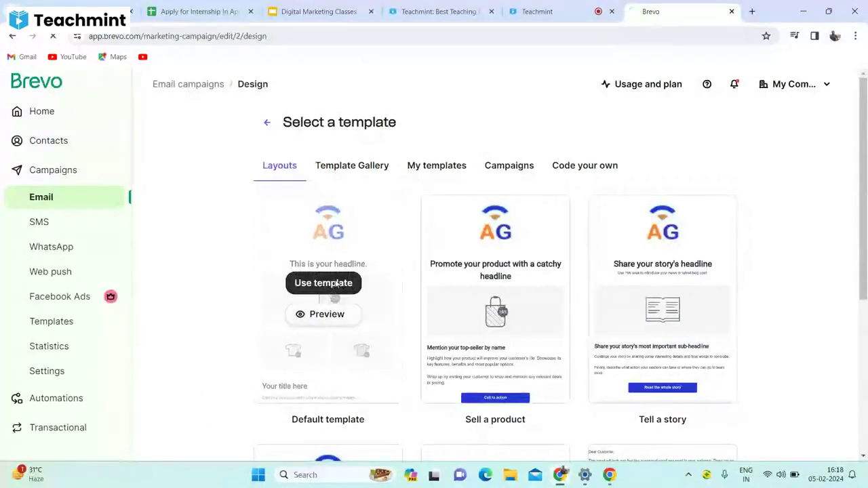
pyautogui.click(323, 283)
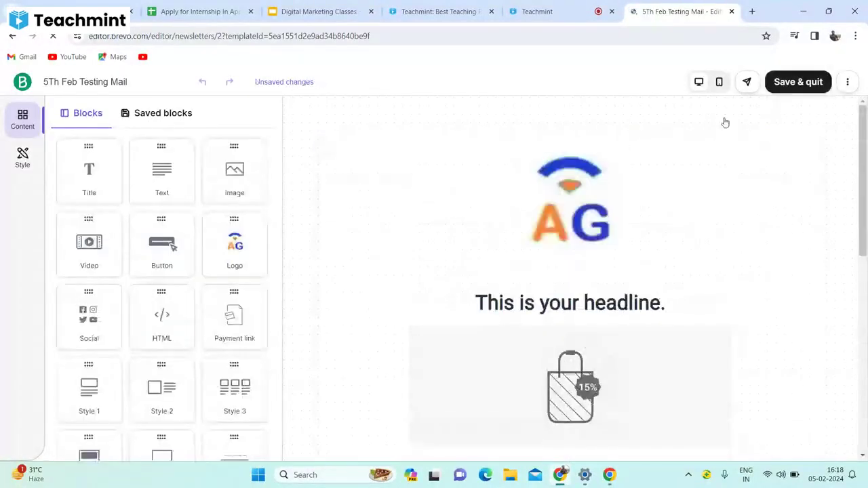
# Save the Default template design and quit the editor back to the campaign.
pyautogui.click(784, 89)
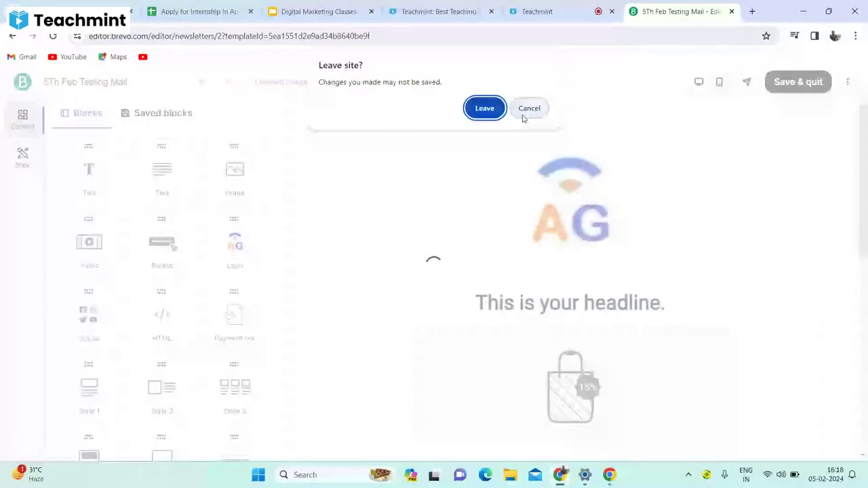
pyautogui.click(525, 109)
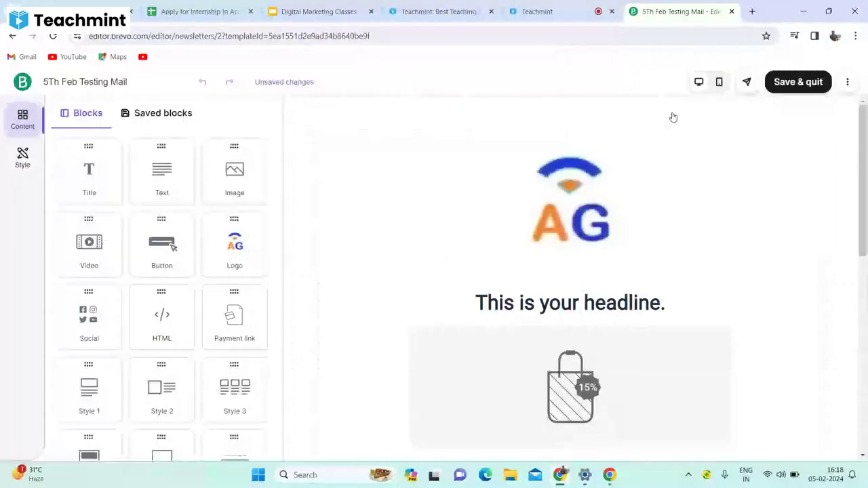
pyautogui.click(784, 86)
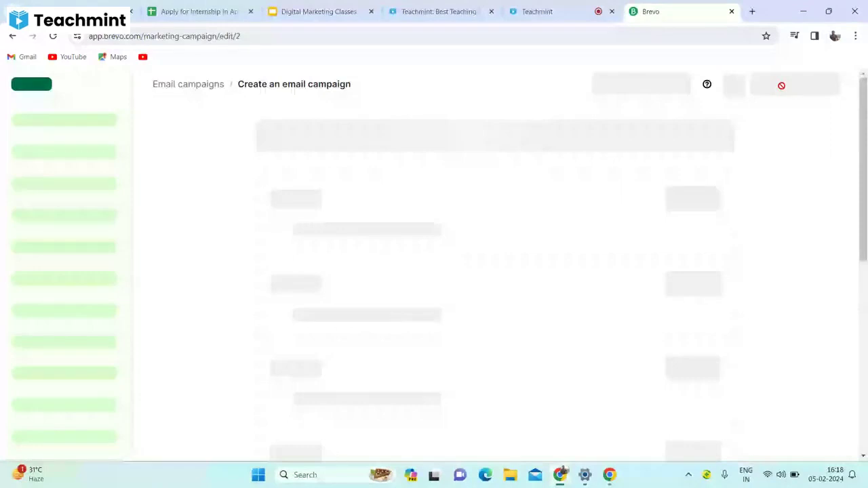
pyautogui.moveTo(865, 170); pyautogui.dragTo(864, 137)
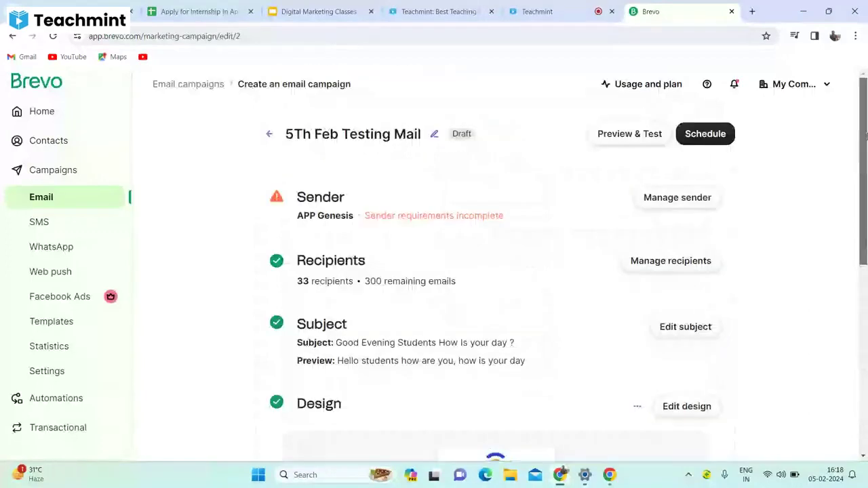
# Send the campaign immediately using Schedule's Send now option.
pyautogui.click(695, 135)
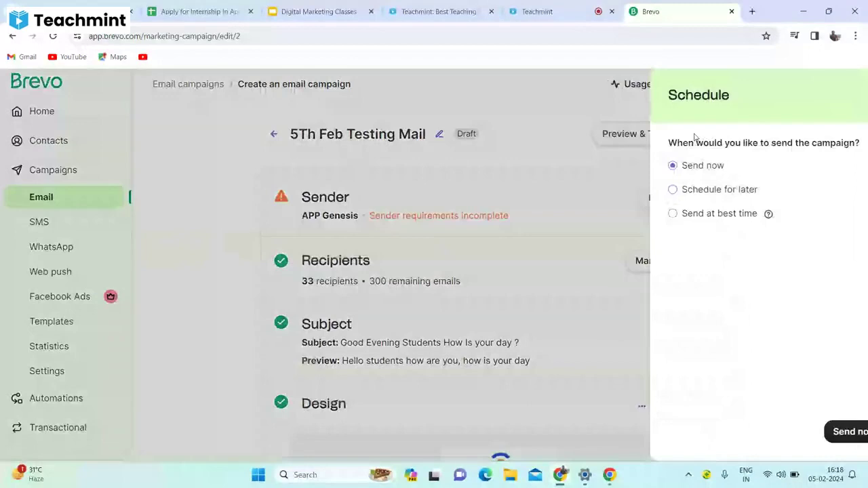
pyautogui.click(806, 434)
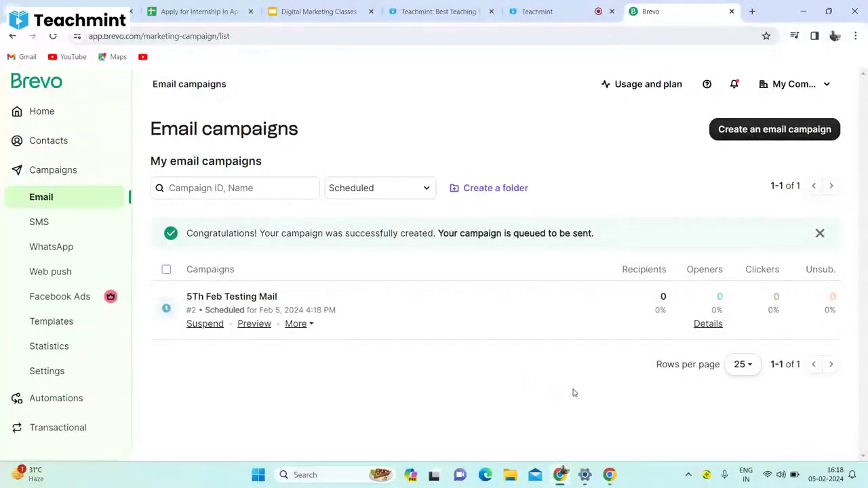
# Open the Campaigns dashboard from the left sidebar.
pyautogui.moveTo(706, 326)
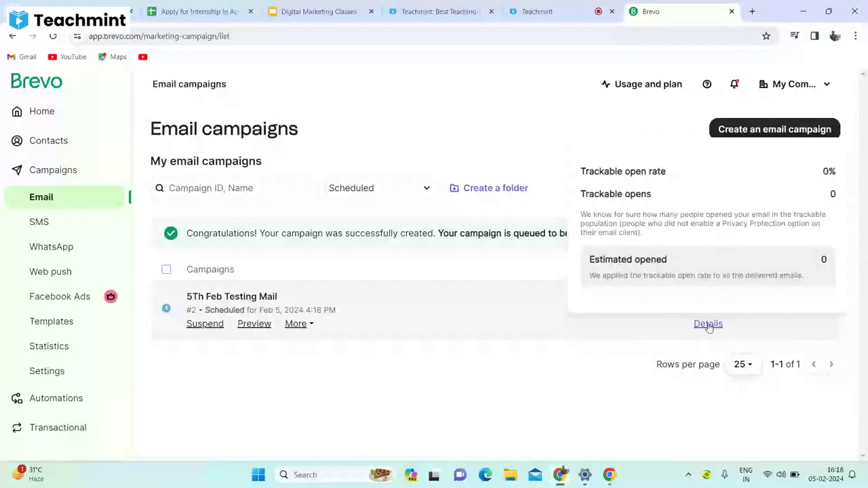
pyautogui.click(70, 170)
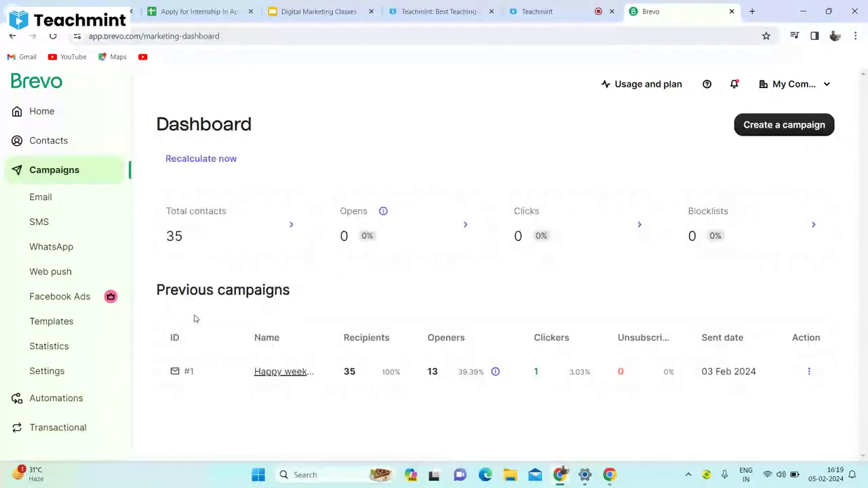
pyautogui.click(29, 77)
pyautogui.click(797, 93)
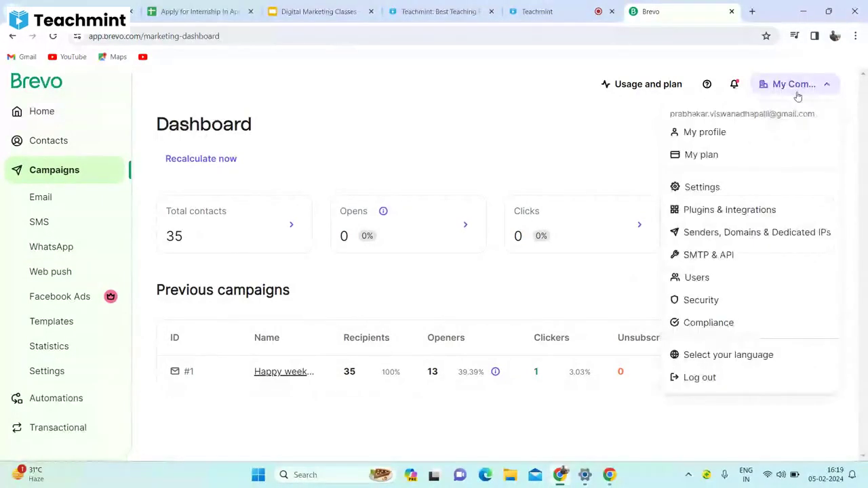
pyautogui.click(799, 96)
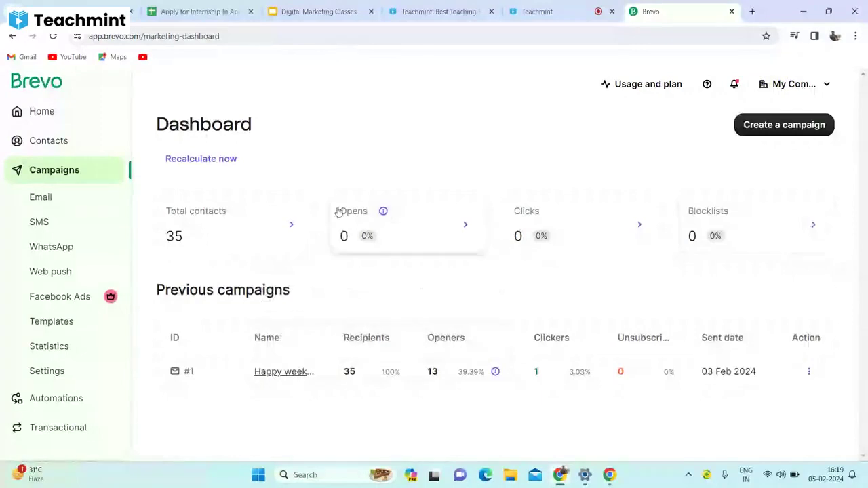
pyautogui.click(289, 226)
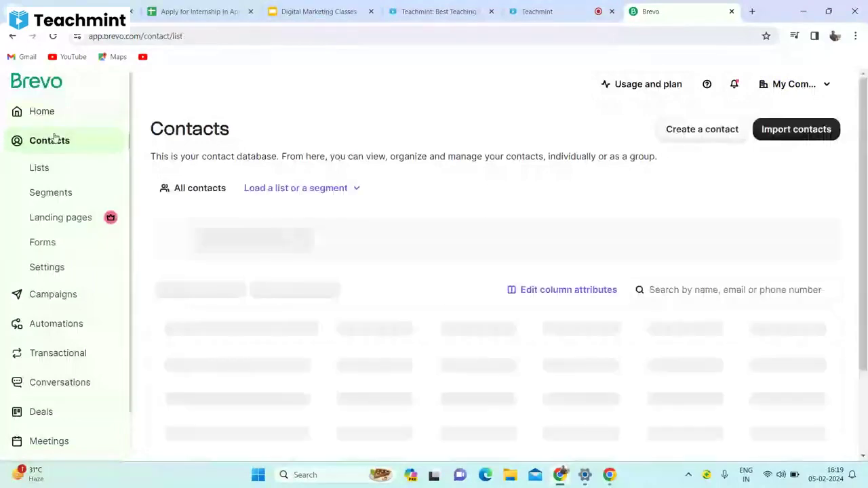
pyautogui.click(42, 293)
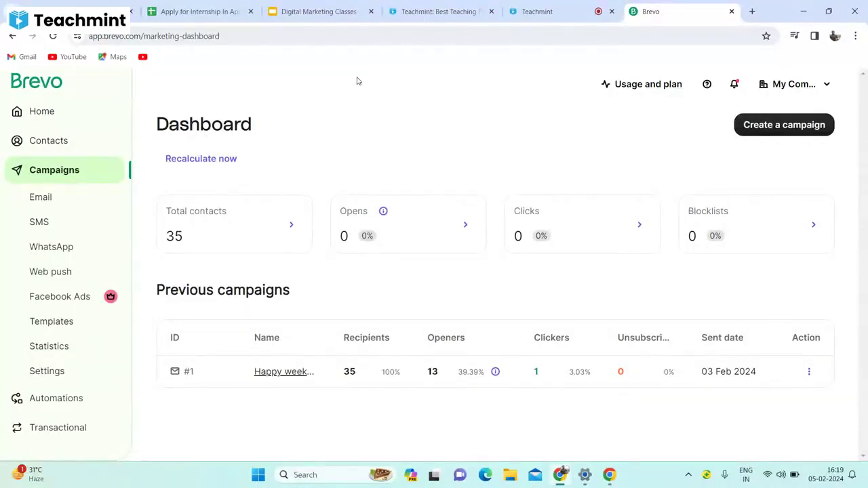
# Log out of the My Company account and go to the account registration page.
pyautogui.click(804, 95)
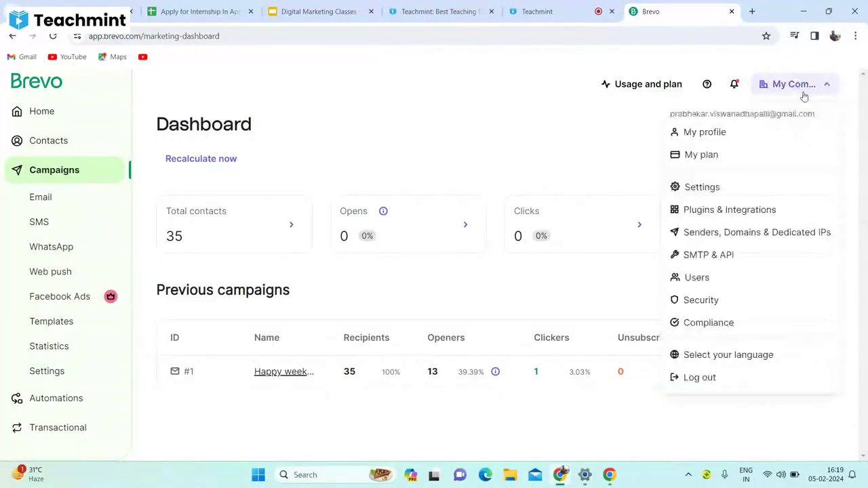
pyautogui.click(701, 386)
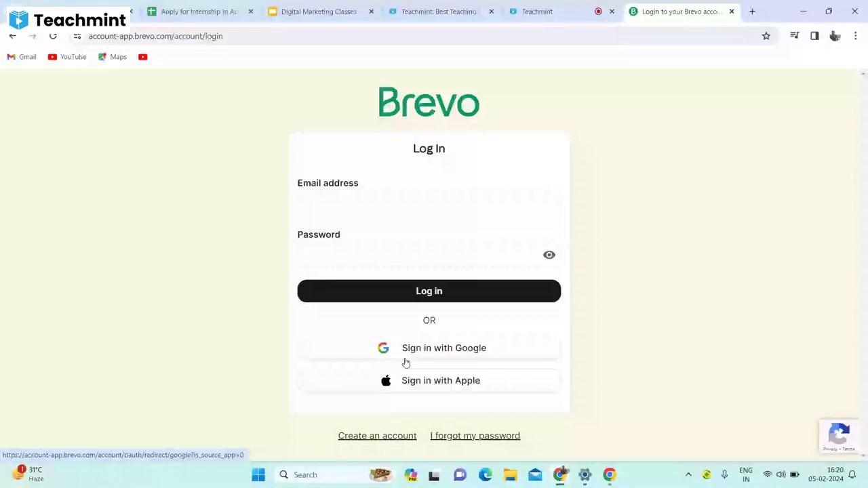
pyautogui.click(370, 438)
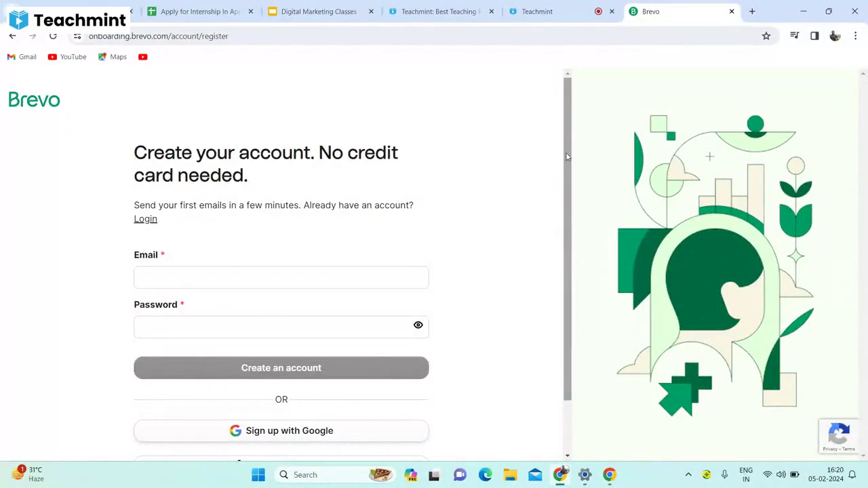
# Try signing up with Google, then log out of My Company again.
pyautogui.scroll(-1, 567, 157)
pyautogui.scroll(1, 570, 166)
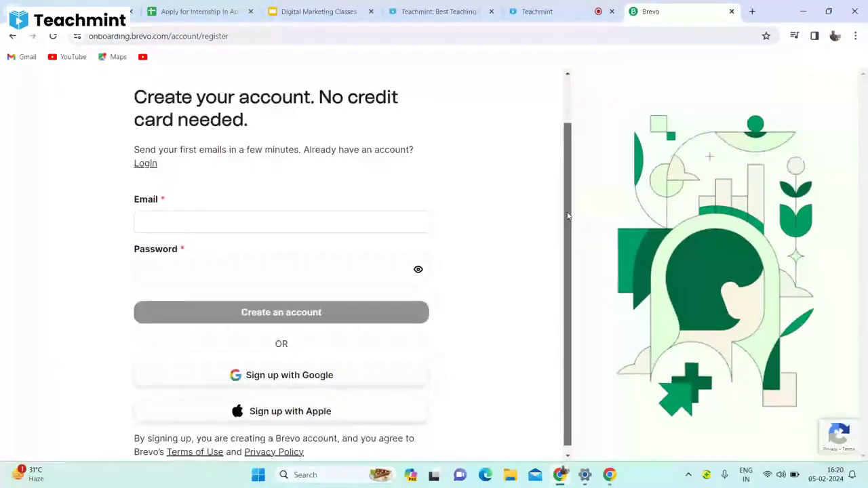
pyautogui.scroll(-1, 570, 191)
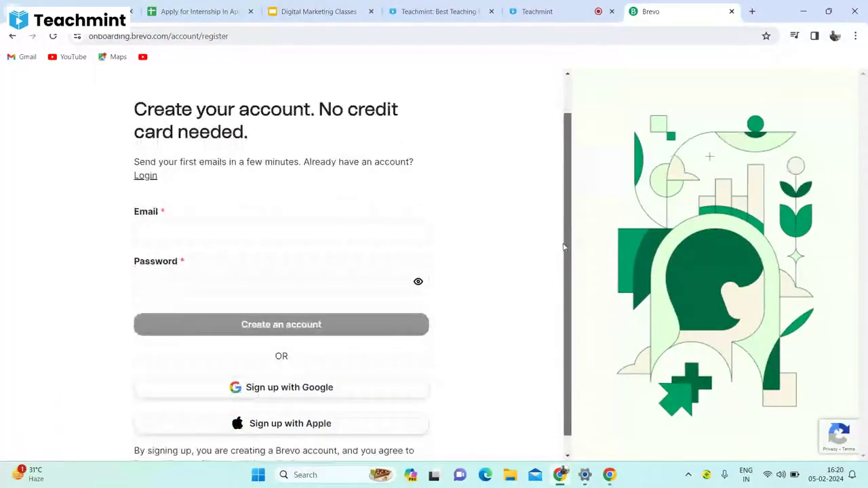
pyautogui.scroll(-1, 552, 306)
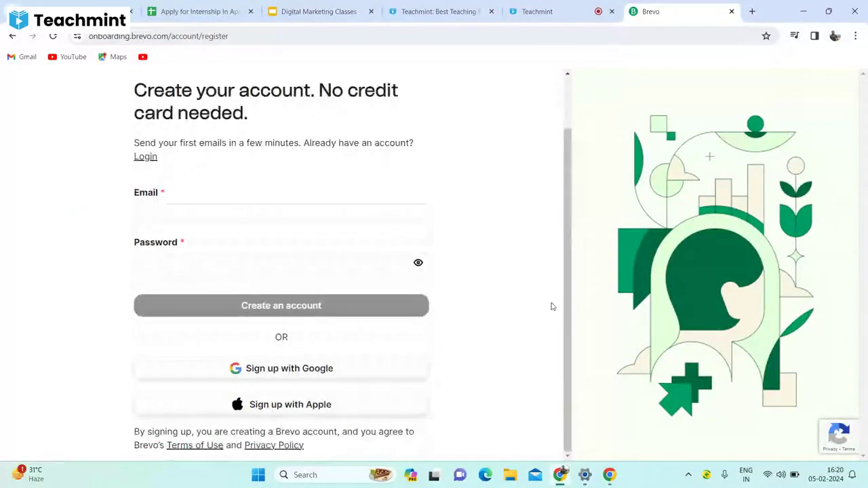
pyautogui.click(287, 370)
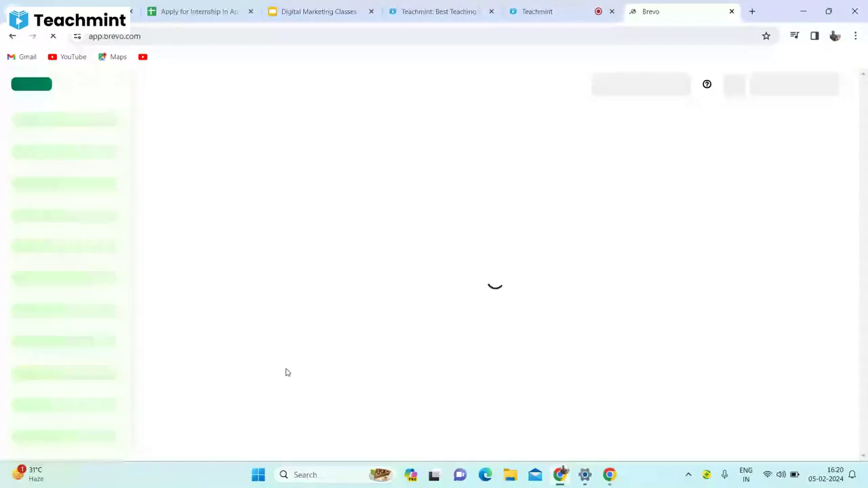
pyautogui.click(794, 84)
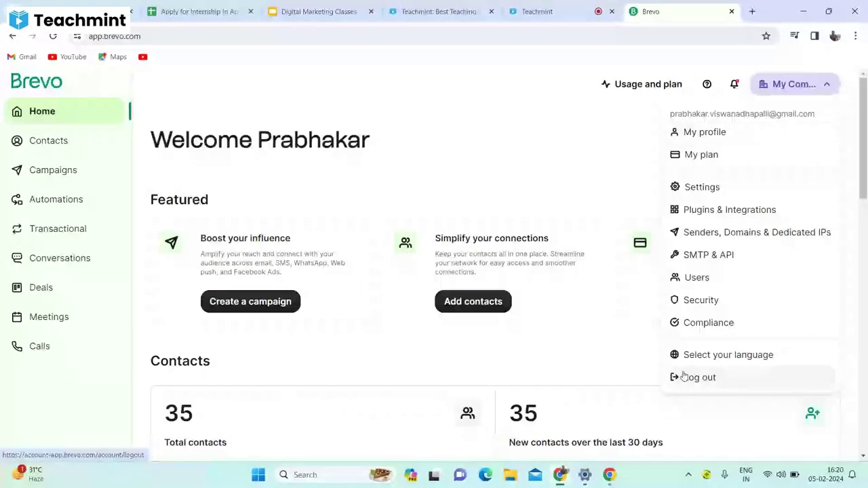
pyautogui.click(695, 377)
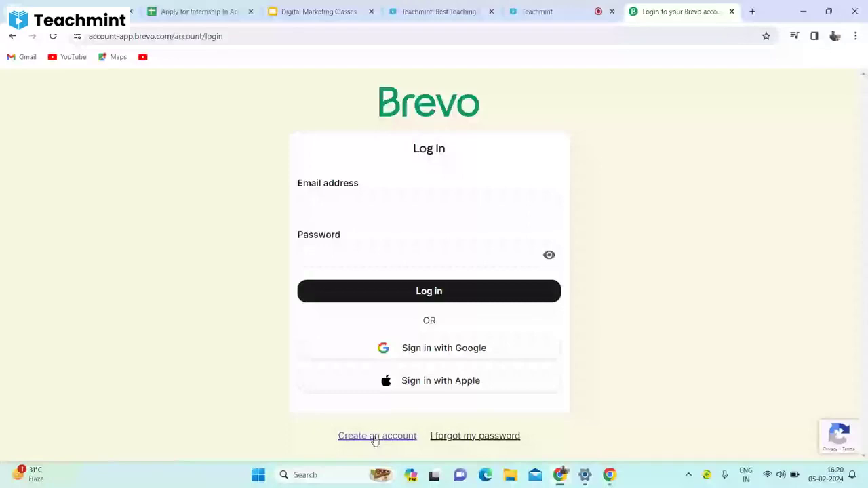
# Register a new Brevo account with the saved e-mail and password, then switch to Windows Display settings.
pyautogui.click(375, 436)
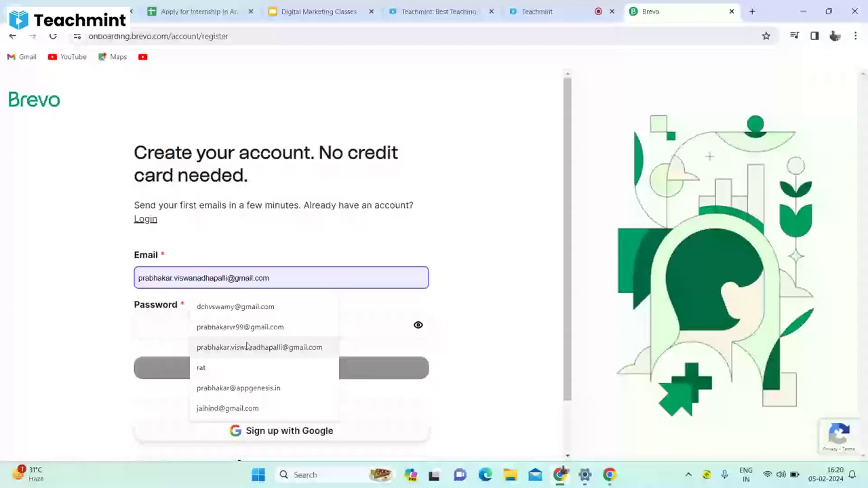
pyautogui.click(213, 332)
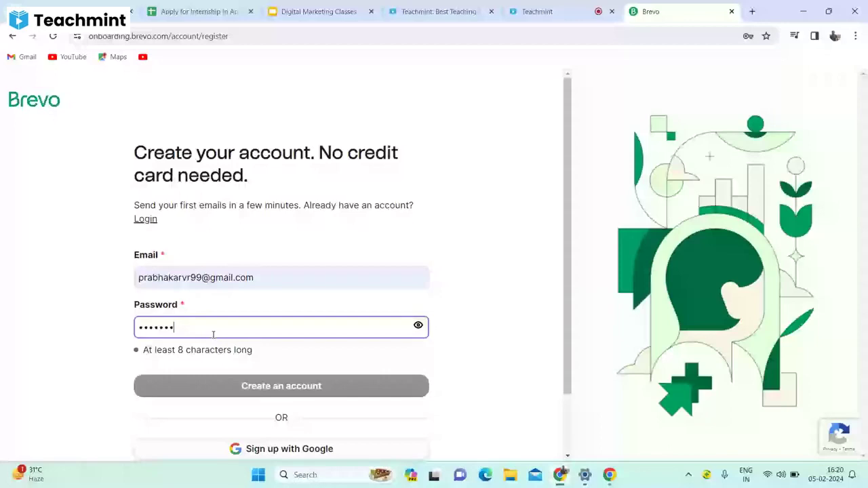
pyautogui.write('***')
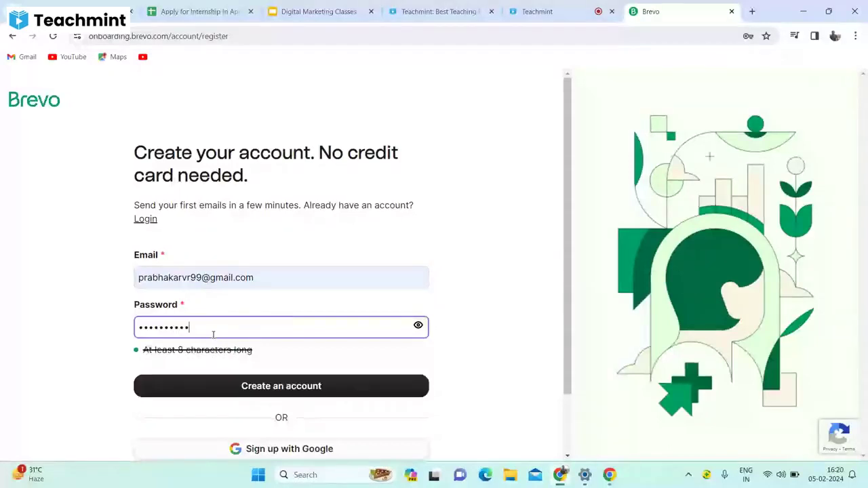
pyautogui.click(235, 384)
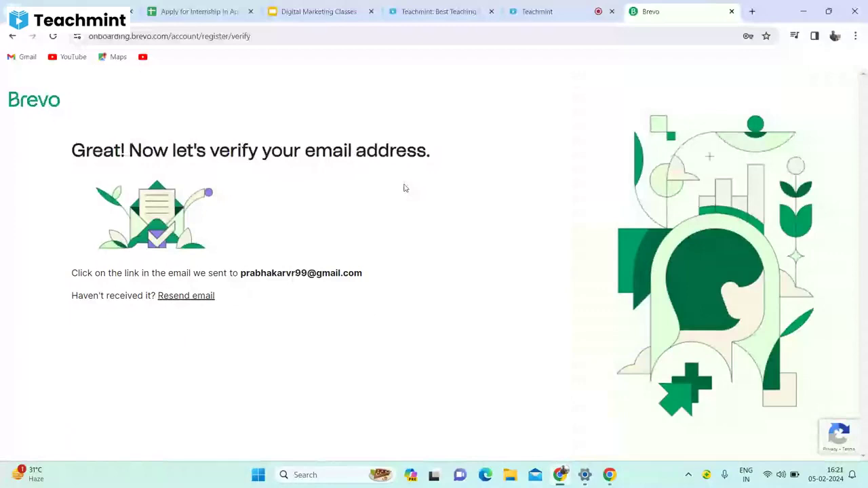
pyautogui.hotkey('alt', 'Tab')
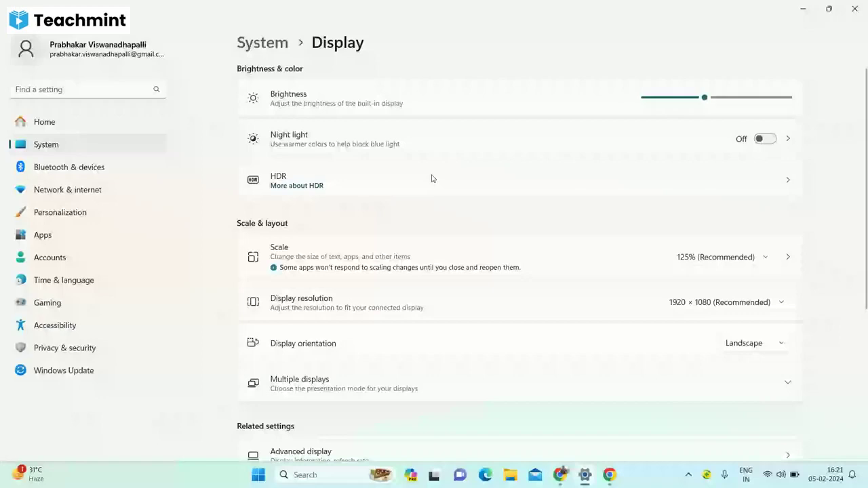
# Go to the desktop and launch Chrome under the other Chrome profile.
pyautogui.press('super+d')
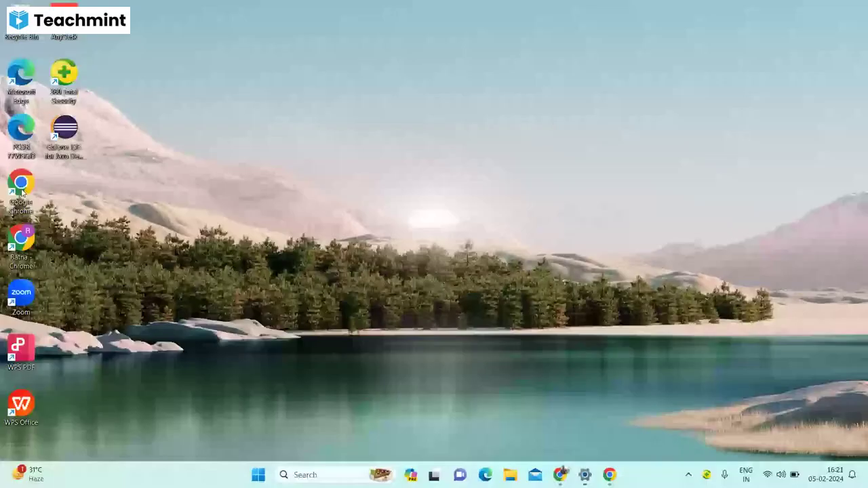
pyautogui.doubleClick(22, 190)
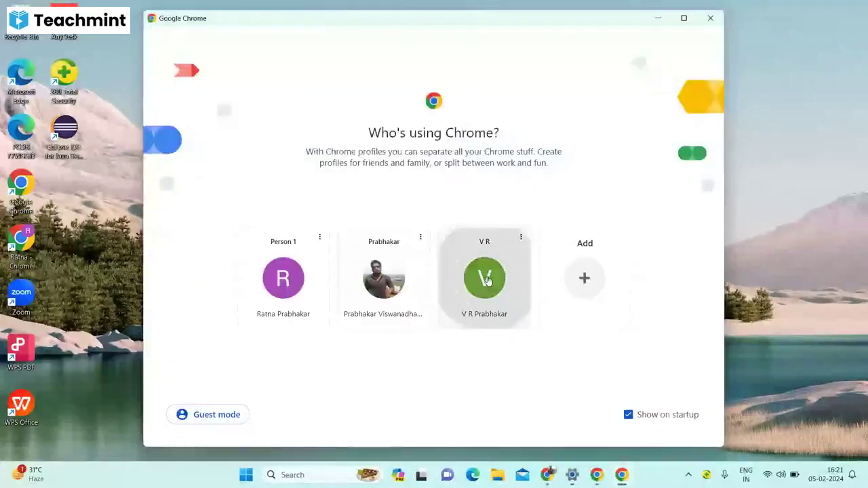
pyautogui.click(489, 281)
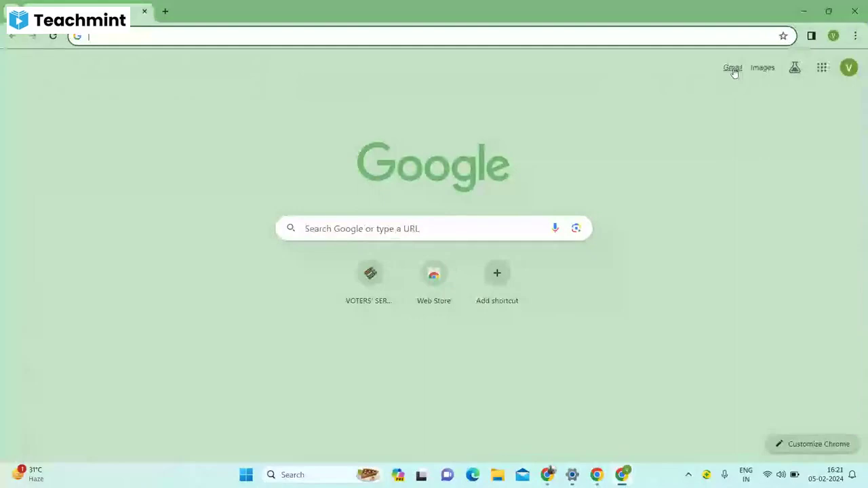
# Open Gmail, refresh the Primary inbox and read the newest APP Genesis email.
pyautogui.click(734, 70)
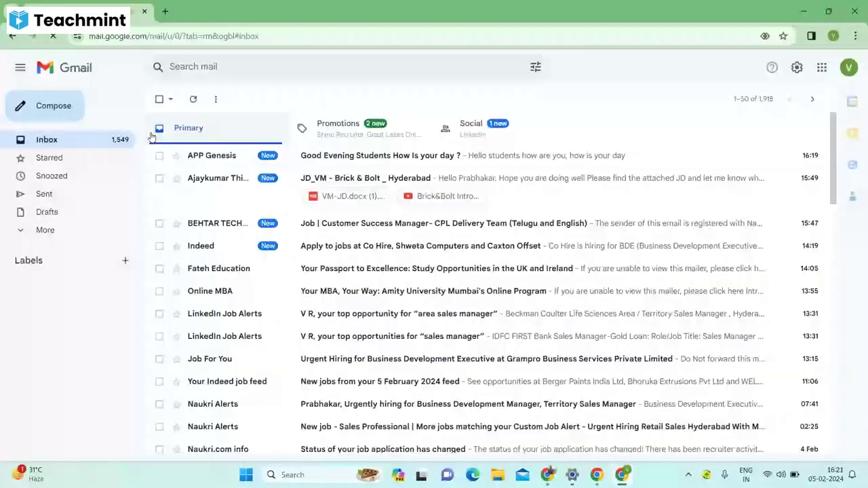
pyautogui.click(194, 101)
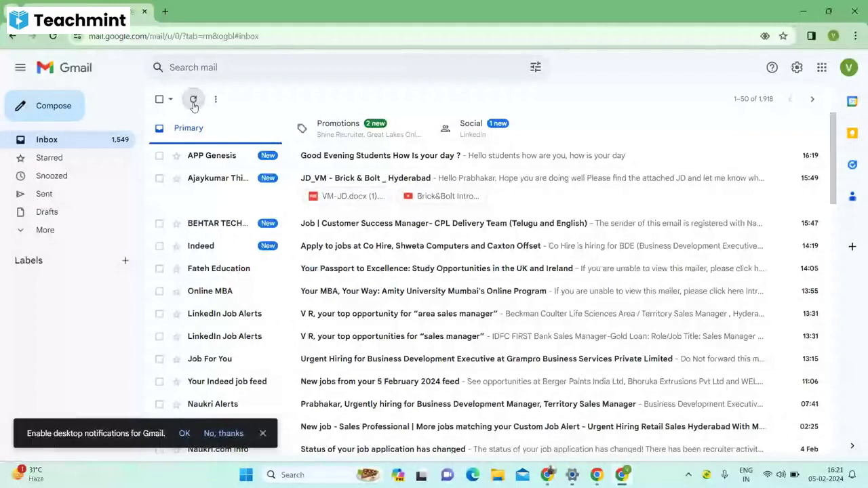
pyautogui.click(415, 164)
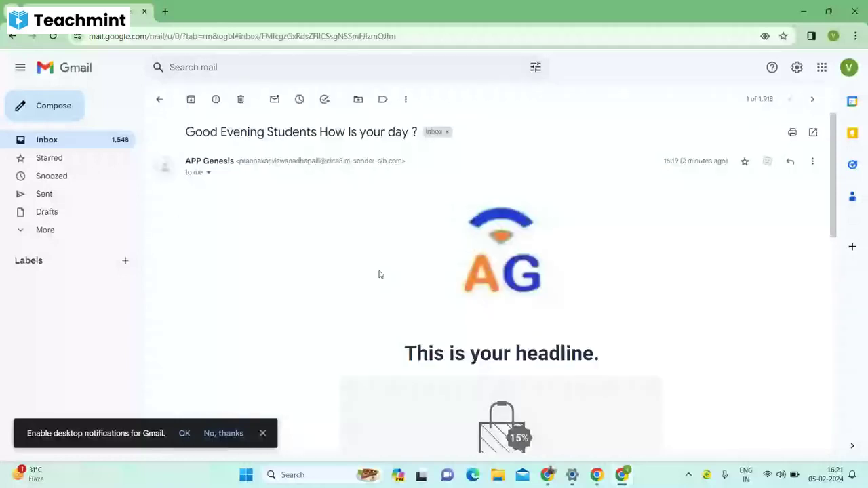
pyautogui.moveTo(836, 148); pyautogui.dragTo(836, 170)
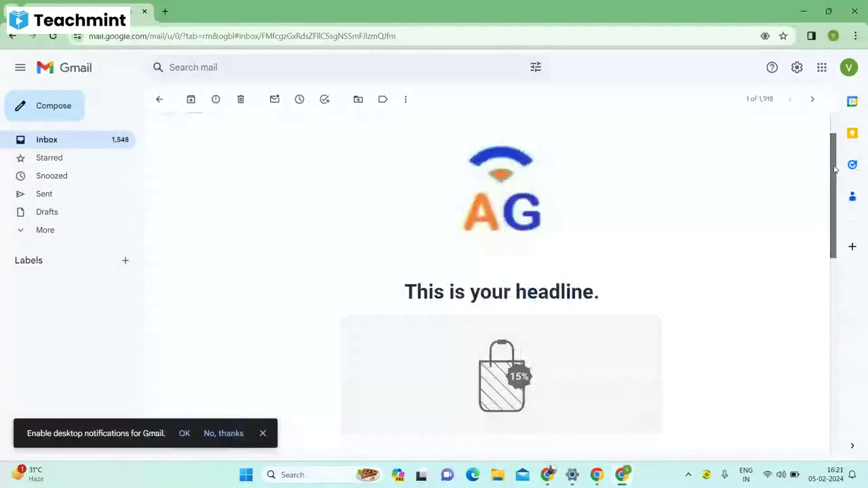
pyautogui.scroll(1, 509, 129)
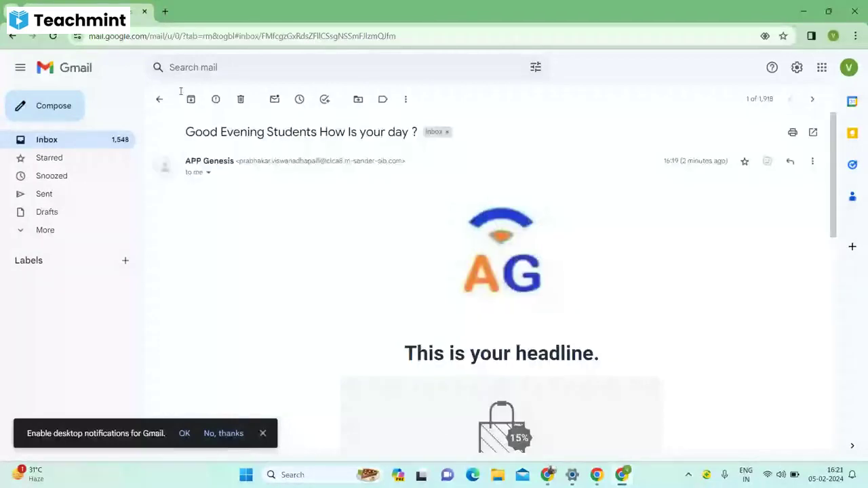
pyautogui.click(158, 99)
# Check the Promotions and Social tabs for Brevo's verification email.
pyautogui.click(334, 129)
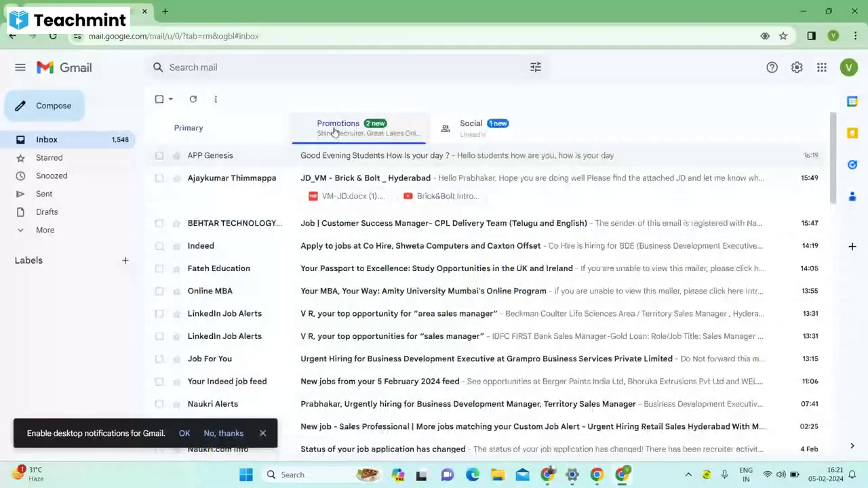
pyautogui.click(438, 135)
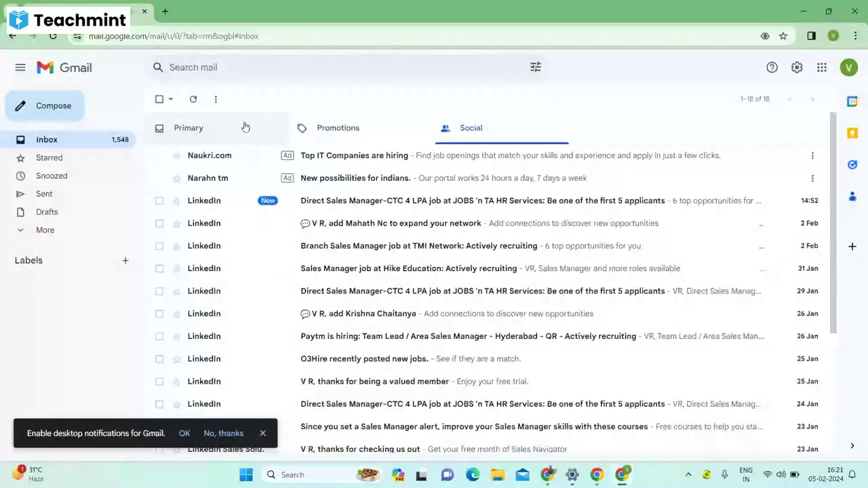
pyautogui.click(316, 134)
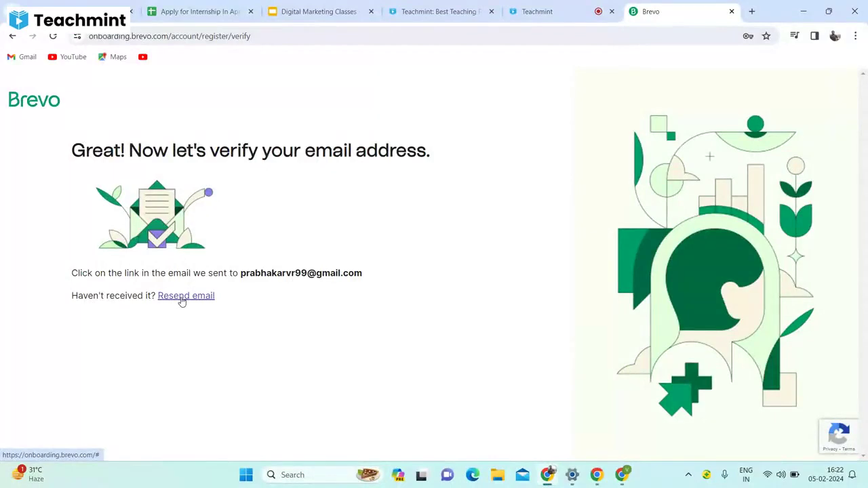
# Return to the Gmail window showing Brevo's '[Brevo] Your account already exists' message.
pyautogui.click(622, 476)
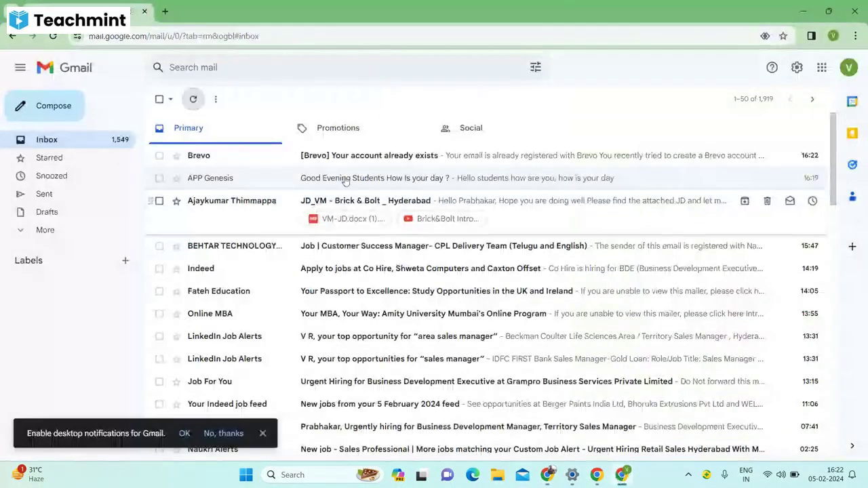
# Read the '[Brevo] Your account already exists' email, then go back to Brevo's verify page.
pyautogui.click(385, 161)
pyautogui.scroll(-2, 821, 242)
pyautogui.scroll(2, 819, 186)
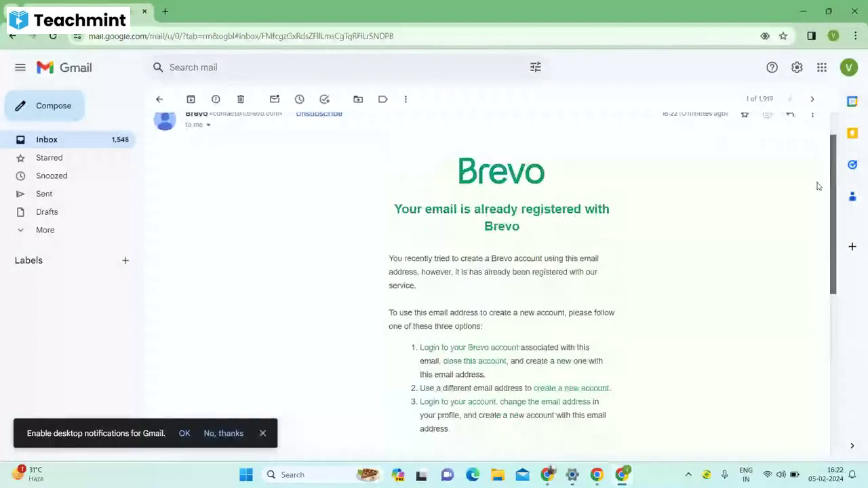
pyautogui.scroll(1, 818, 186)
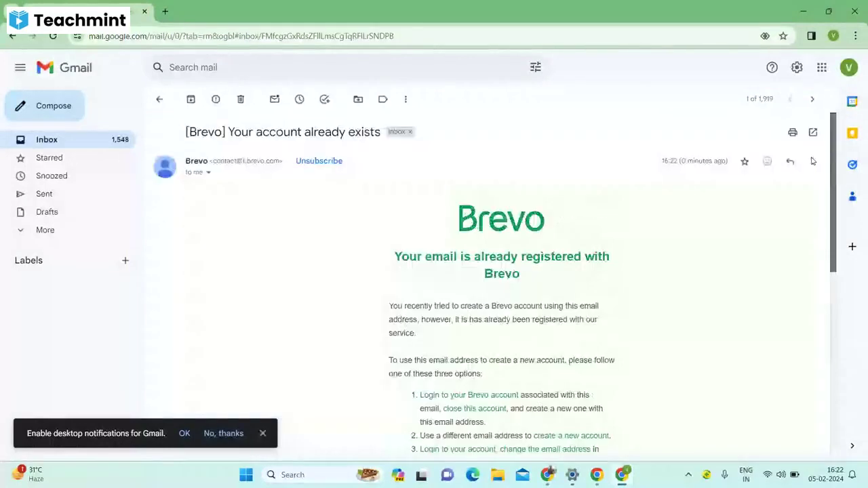
pyautogui.scroll(-4, 823, 298)
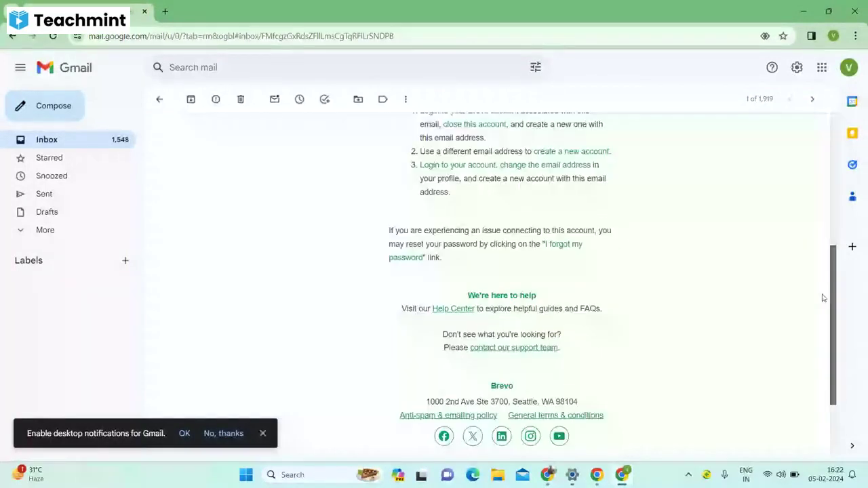
pyautogui.scroll(-1, 823, 319)
pyautogui.scroll(3, 826, 272)
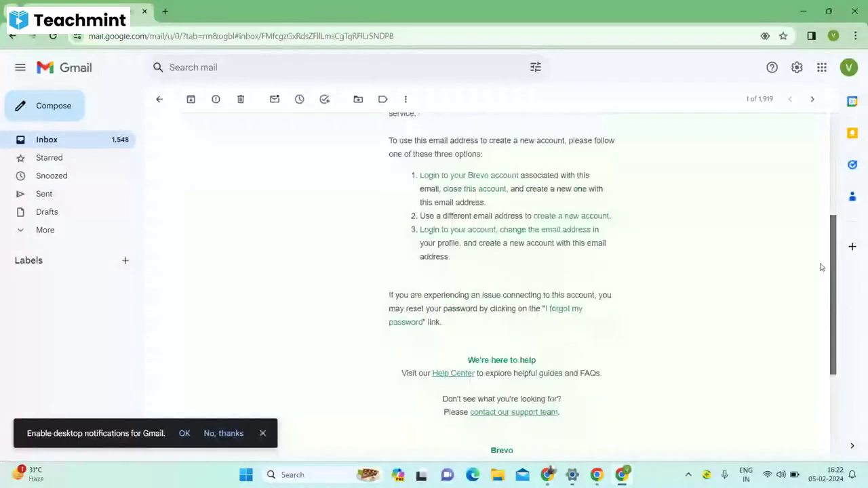
pyautogui.scroll(1, 818, 231)
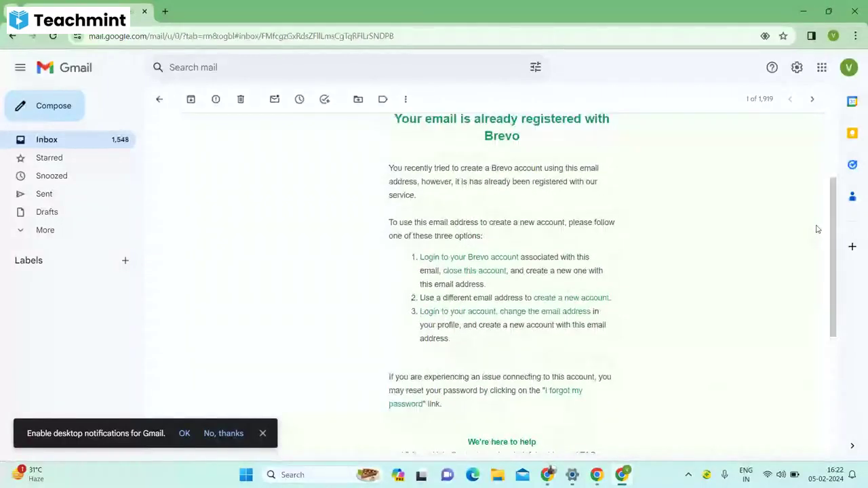
pyautogui.click(548, 475)
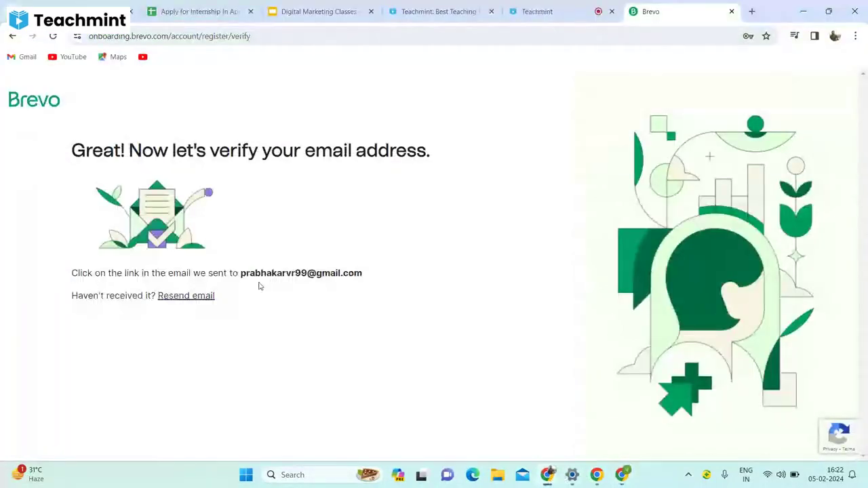
# Log in through the email's 'Login to your Brevo account' link and close the Action Required popup.
pyautogui.click(620, 476)
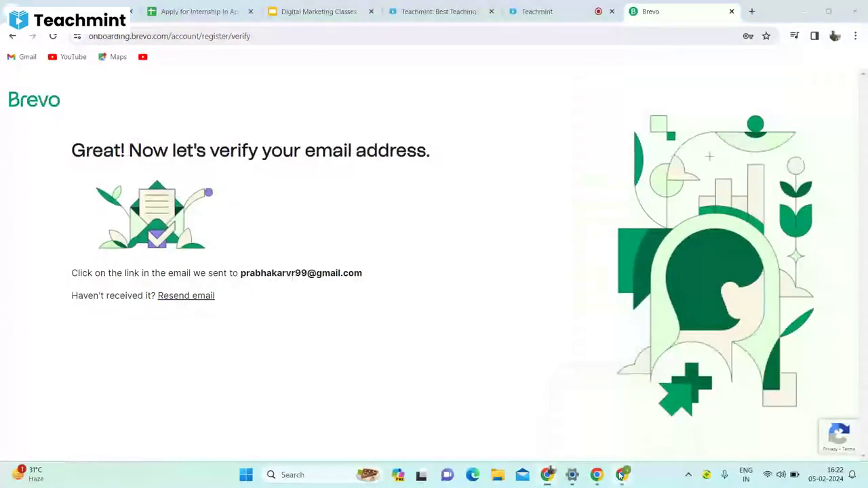
pyautogui.click(620, 476)
pyautogui.click(459, 313)
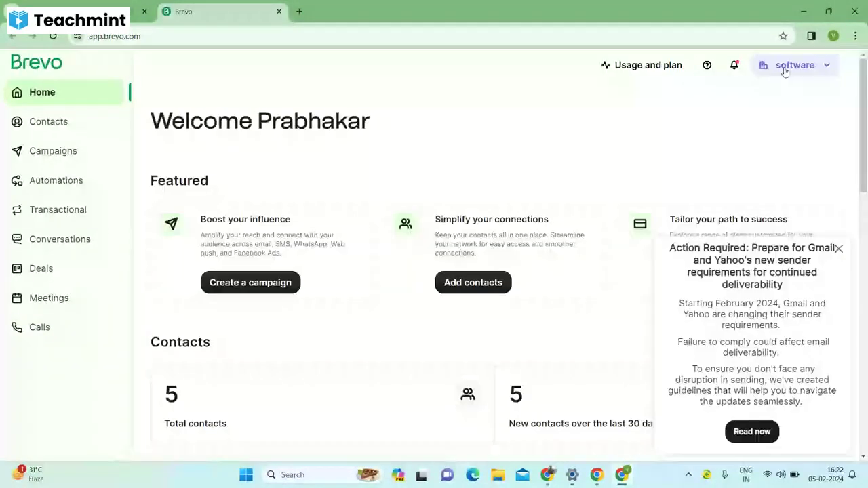
pyautogui.click(785, 70)
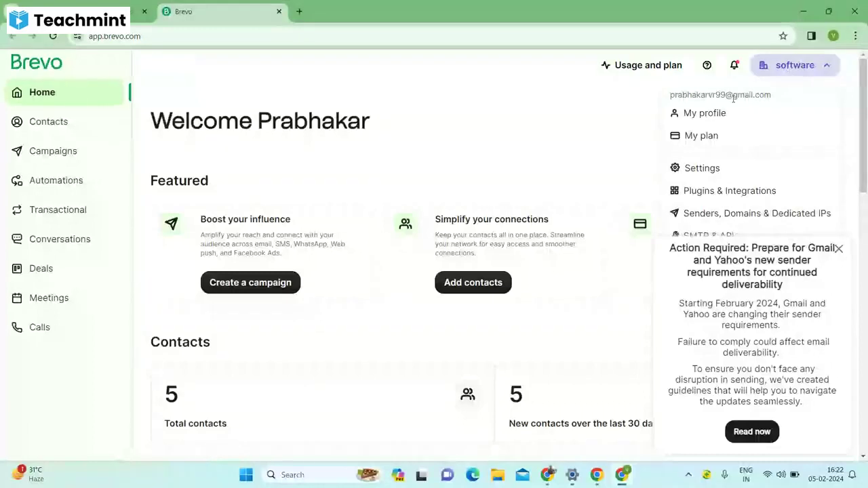
pyautogui.click(839, 248)
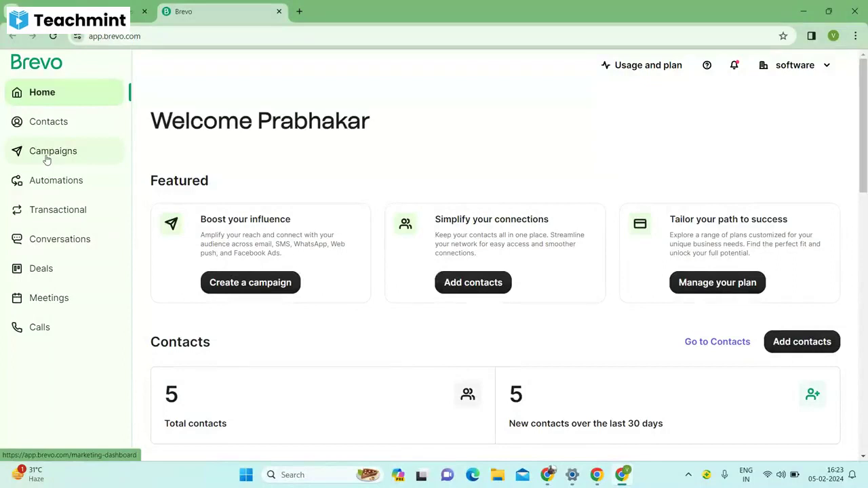
# From Campaigns, create a new campaign and choose Email under Standard.
pyautogui.click(47, 160)
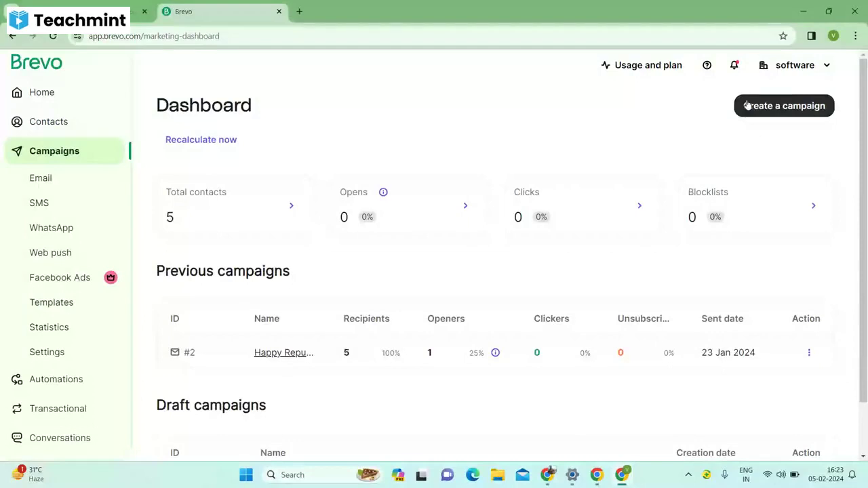
pyautogui.click(746, 105)
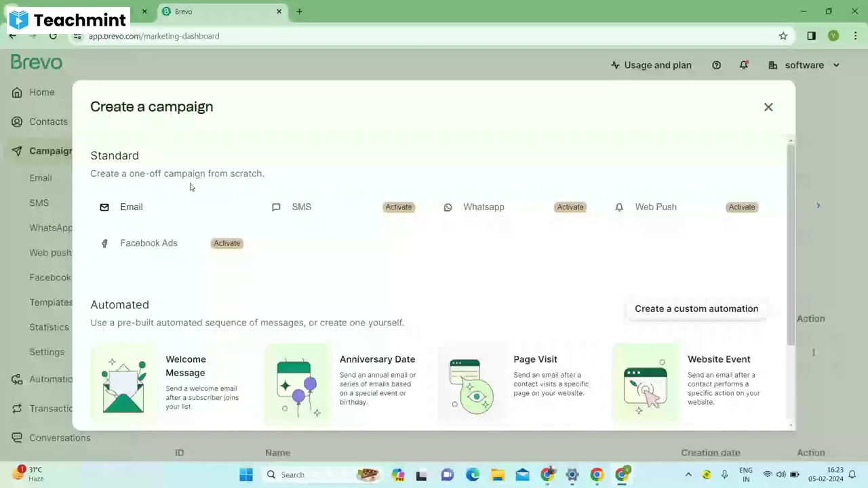
pyautogui.click(194, 207)
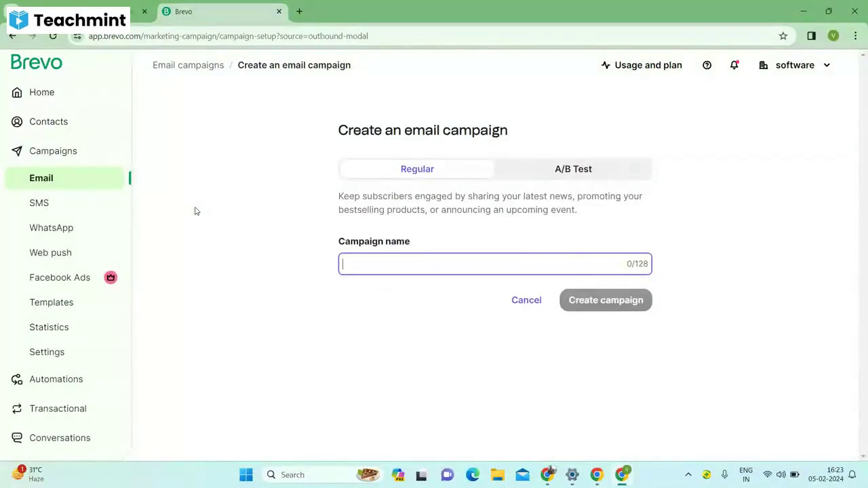
# Create the campaign named 'Digital Marketing by App Genesis'.
pyautogui.write('D')
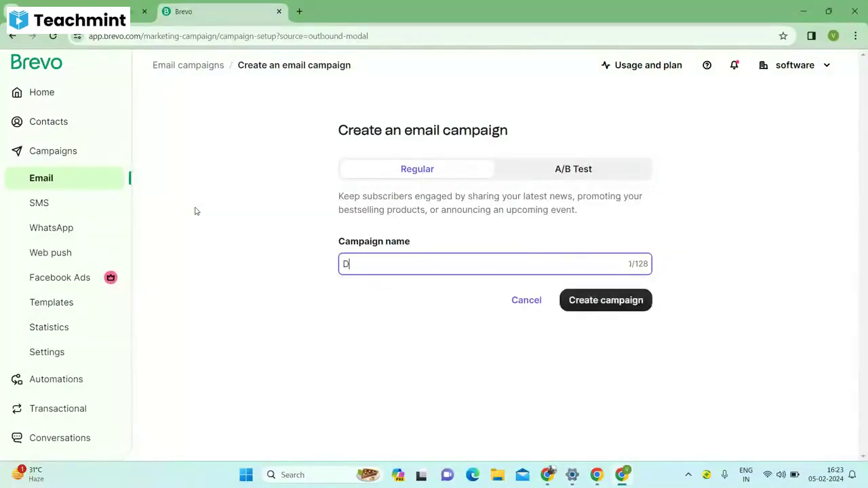
pyautogui.write('igital M')
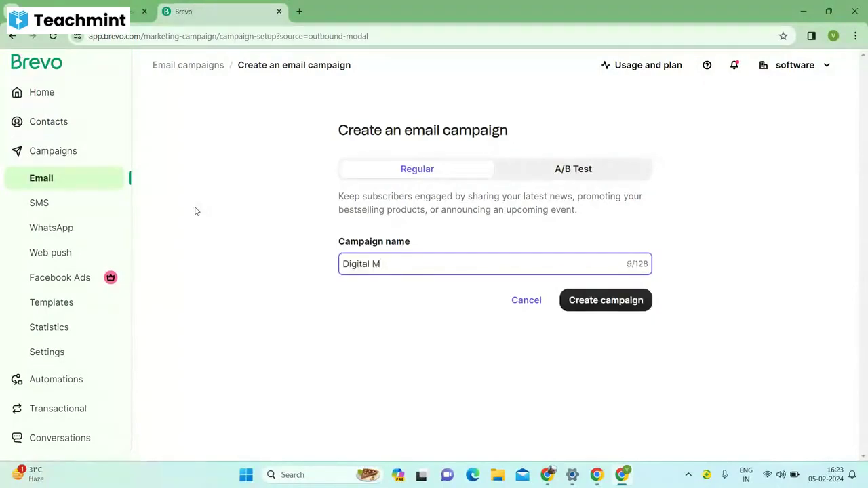
pyautogui.write('arketing by Ap')
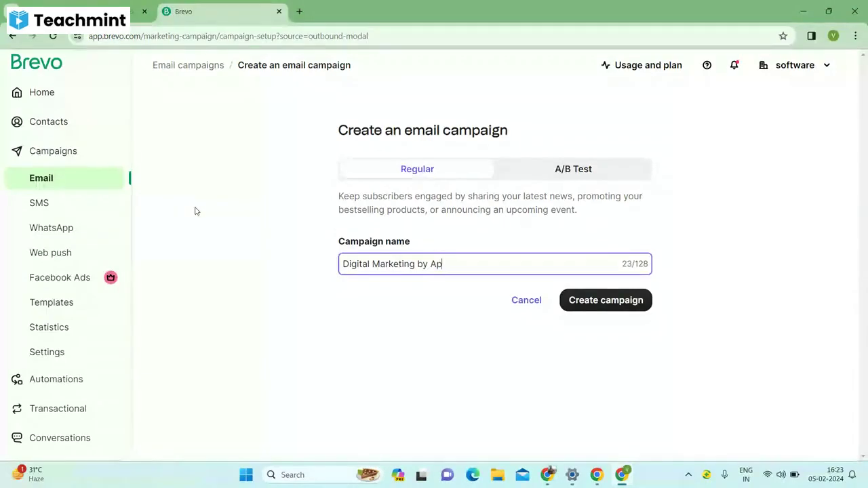
pyautogui.write('p Genesis')
pyautogui.click(597, 297)
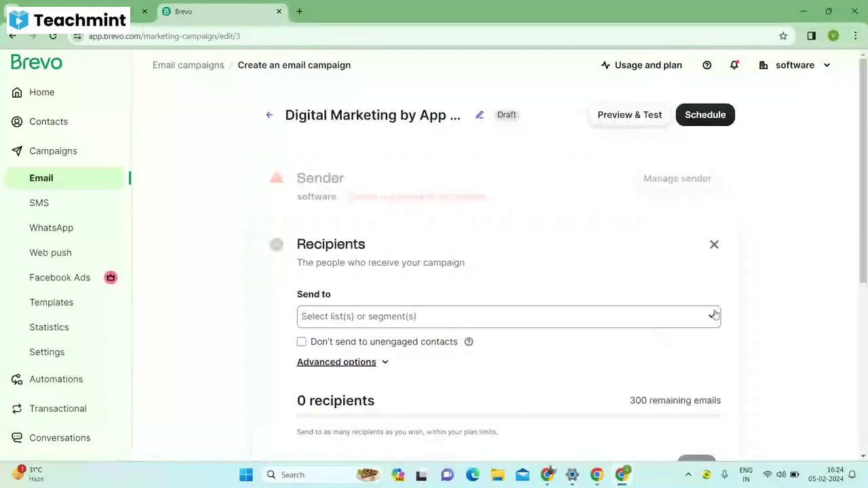
# Check the Send to recipient lists, view the Contacts database, then minimize the window.
pyautogui.click(714, 314)
pyautogui.click(726, 295)
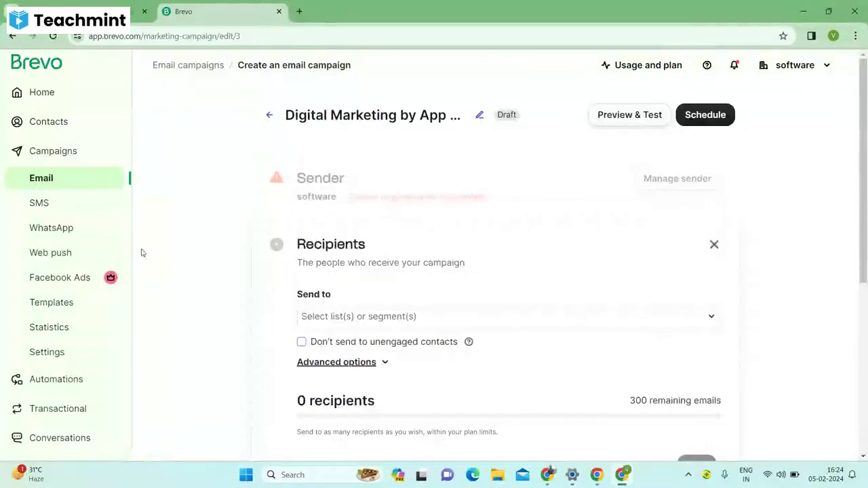
pyautogui.click(64, 131)
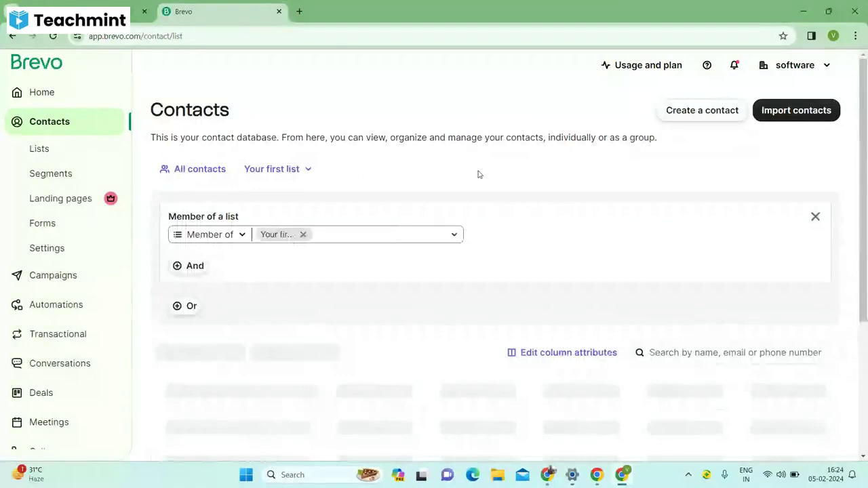
pyautogui.click(805, 15)
# In a new tab, open Google Forms from the Google apps grid.
pyautogui.click(752, 12)
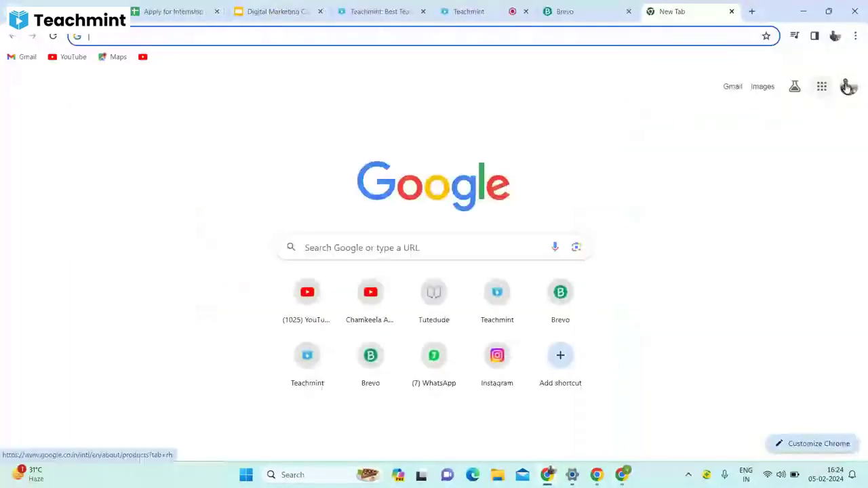
pyautogui.click(829, 87)
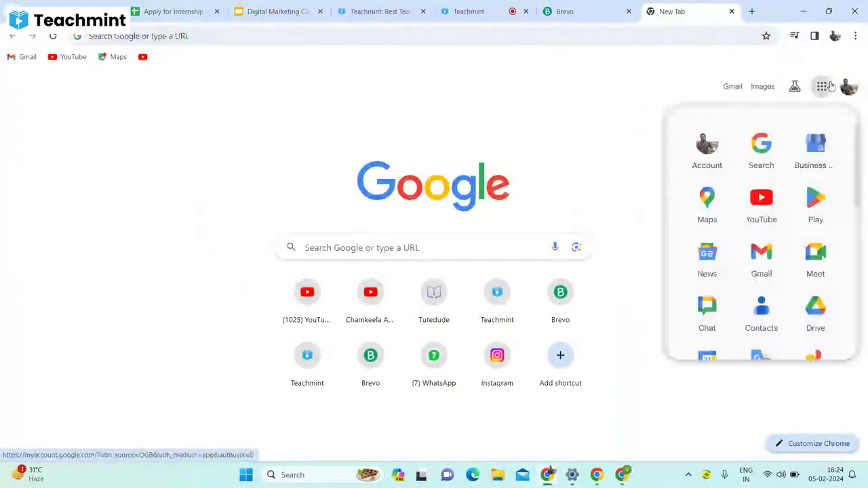
pyautogui.scroll(-2, 856, 201)
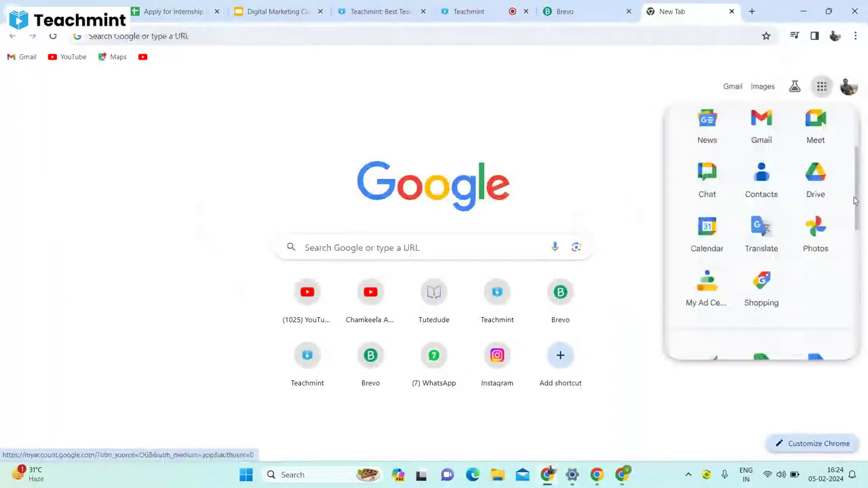
pyautogui.moveTo(856, 201); pyautogui.dragTo(855, 210)
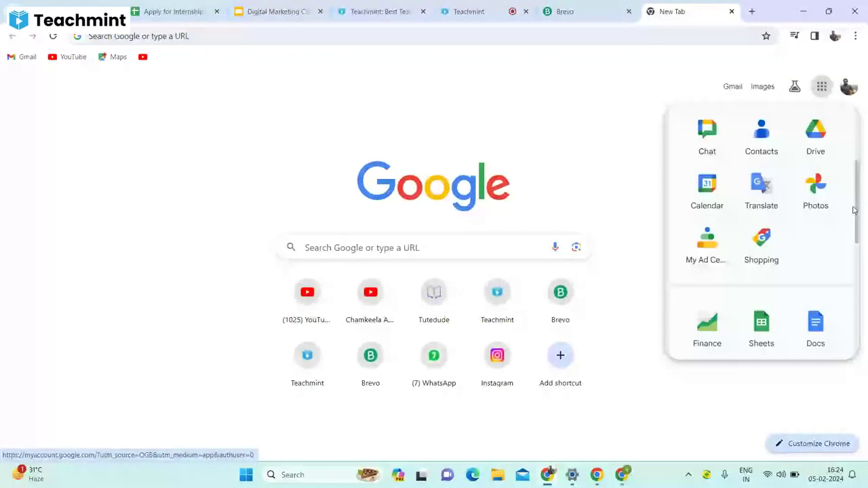
pyautogui.click(715, 305)
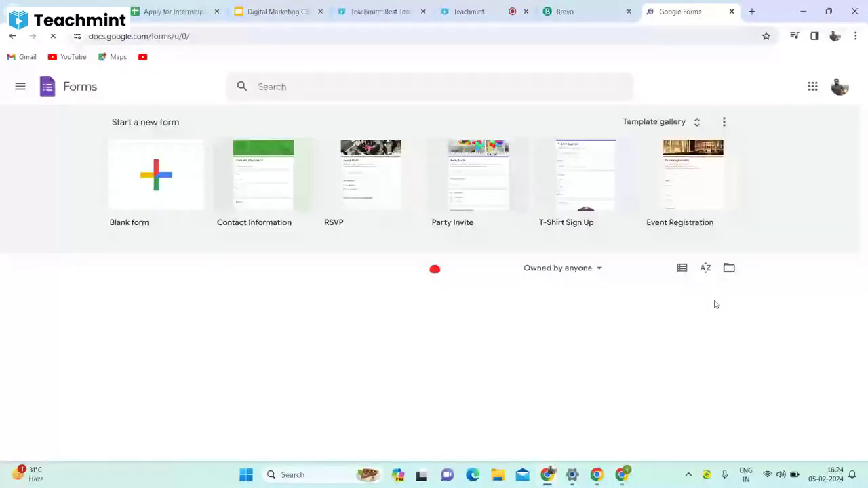
# Start a blank form titled '5Th Feb students data' and erase the 'Untitled Question' placeholder.
pyautogui.click(176, 184)
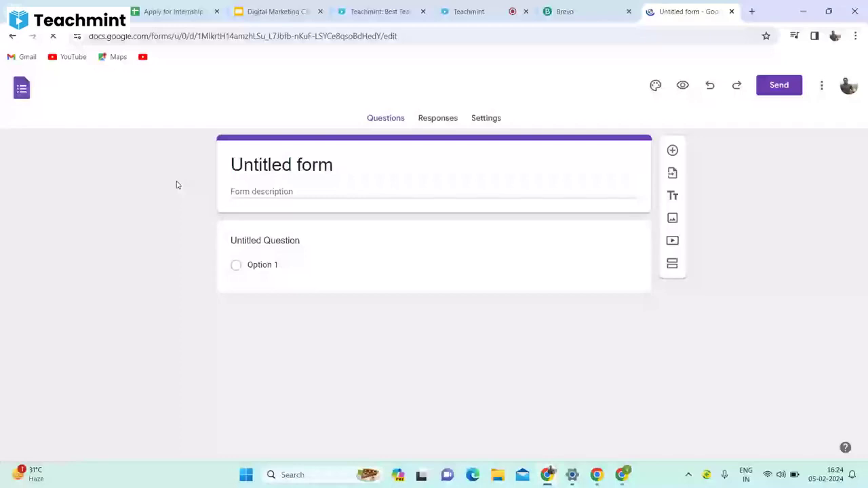
pyautogui.click(339, 165)
pyautogui.write('%th')
pyautogui.press('BackSpace')
pyautogui.press('BackSpace')
pyautogui.press('BackSpace')
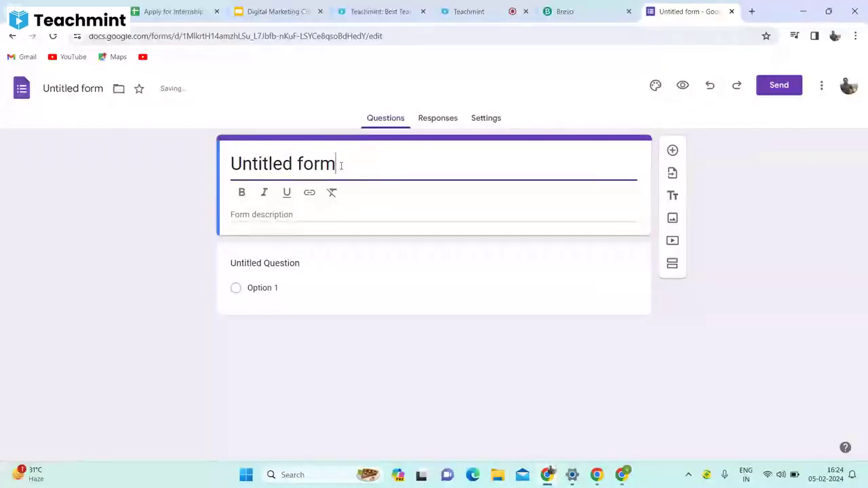
pyautogui.write('5Th Feb')
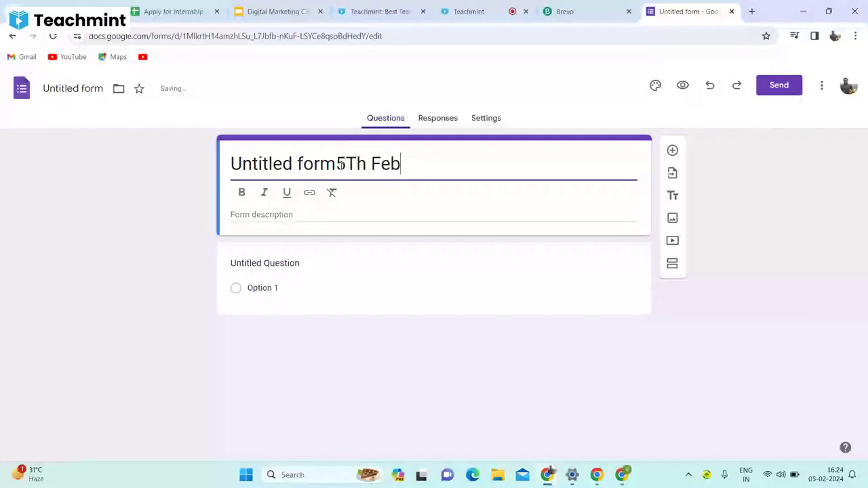
pyautogui.write(' students da')
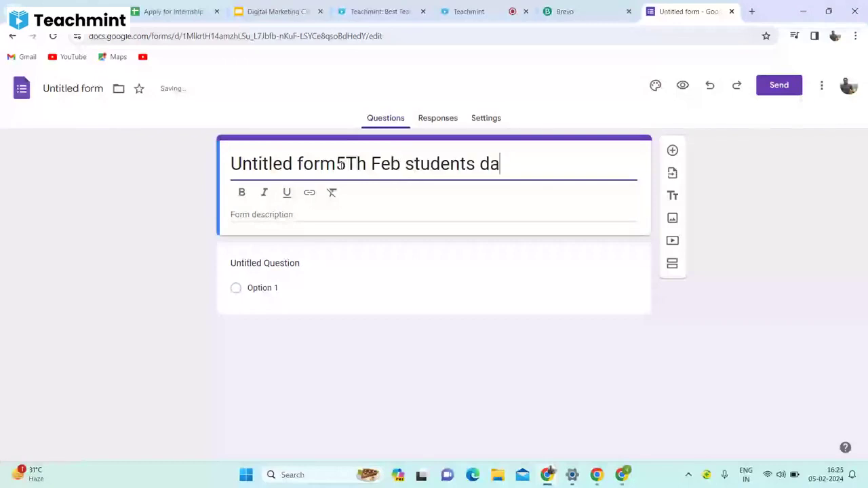
pyautogui.write('ta')
pyautogui.click(337, 164)
pyautogui.hotkey('shift', 'Home')
pyautogui.press('BackSpace')
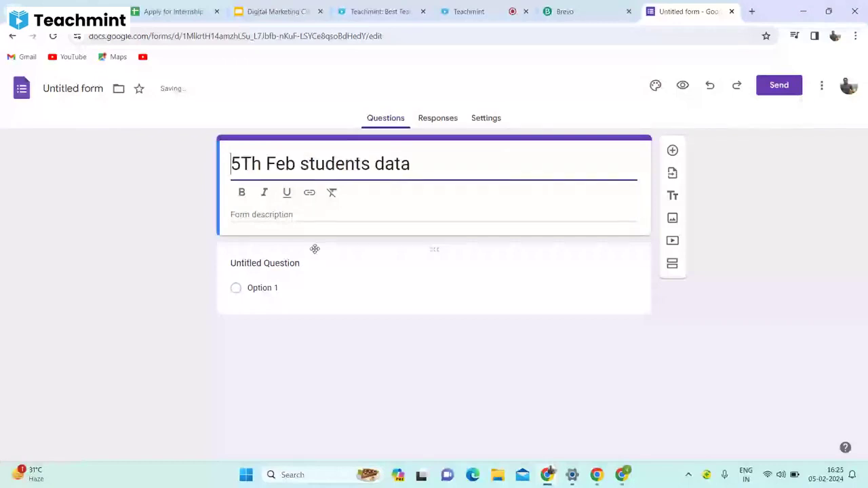
pyautogui.click(303, 265)
pyautogui.press('BackSpace')
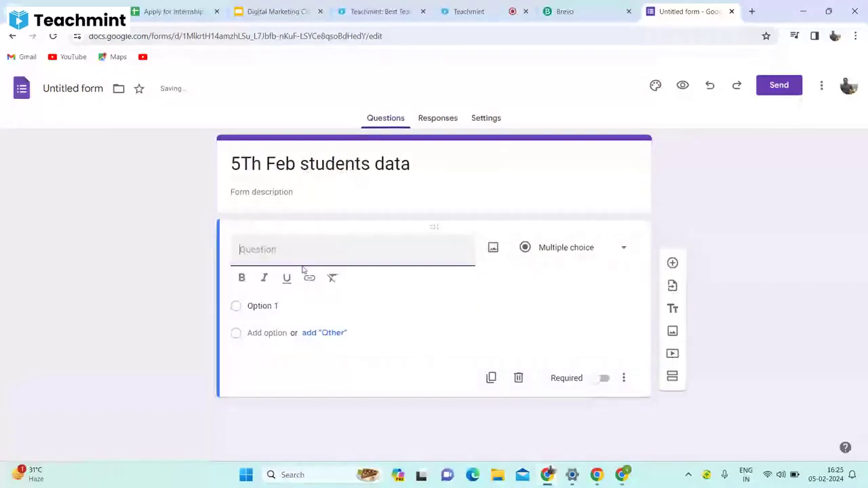
# Add a Name question and a second question titled EmailId.
pyautogui.write('Name')
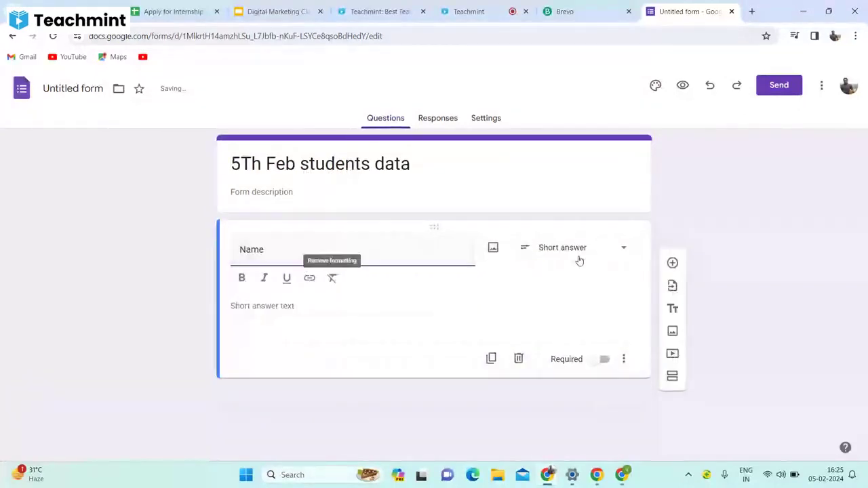
pyautogui.click(672, 262)
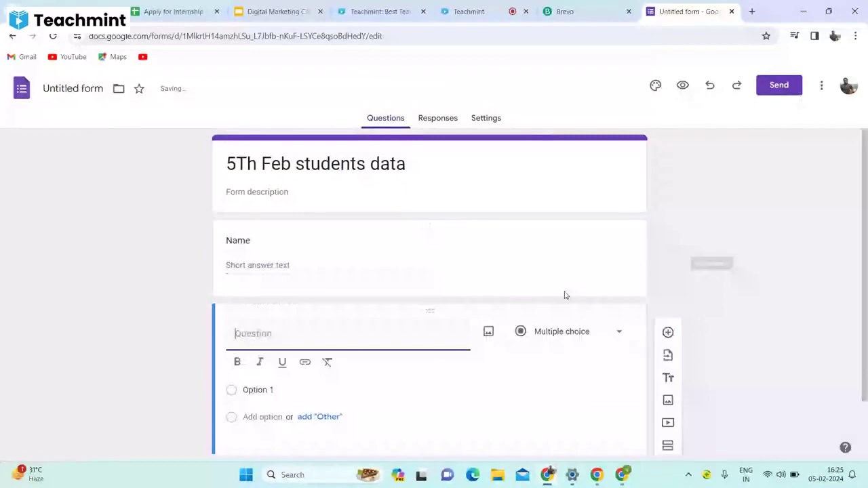
pyautogui.write('EmailId')
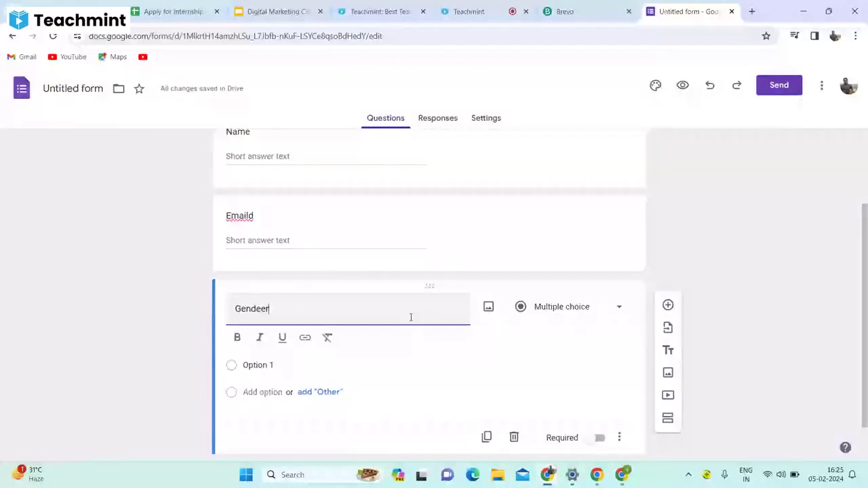
# Build a Gender question with Male, Female and Prefer not to say choices.
pyautogui.click(281, 363)
pyautogui.press('BackSpace')
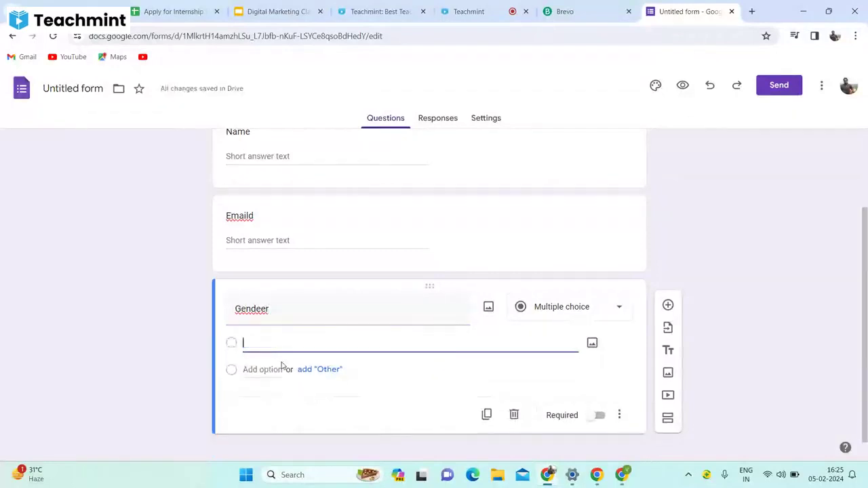
pyautogui.write('Male')
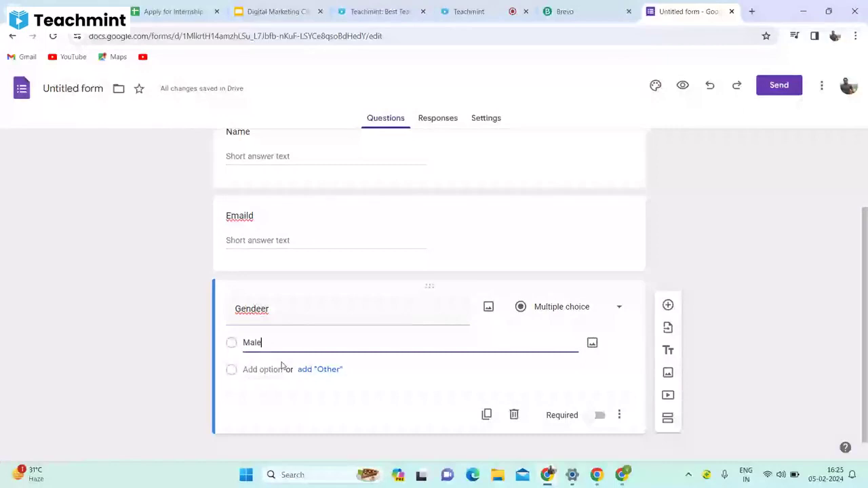
pyautogui.click(305, 369)
pyautogui.click(268, 420)
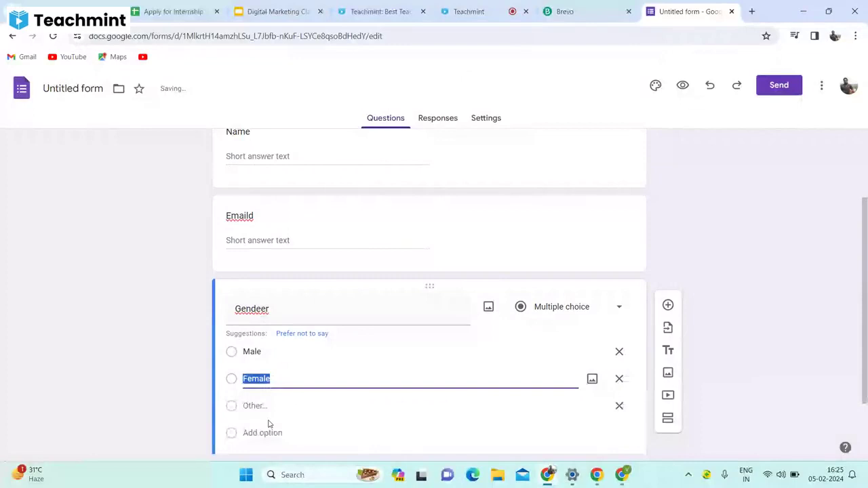
pyautogui.doubleClick(272, 314)
pyautogui.press('BackSpace')
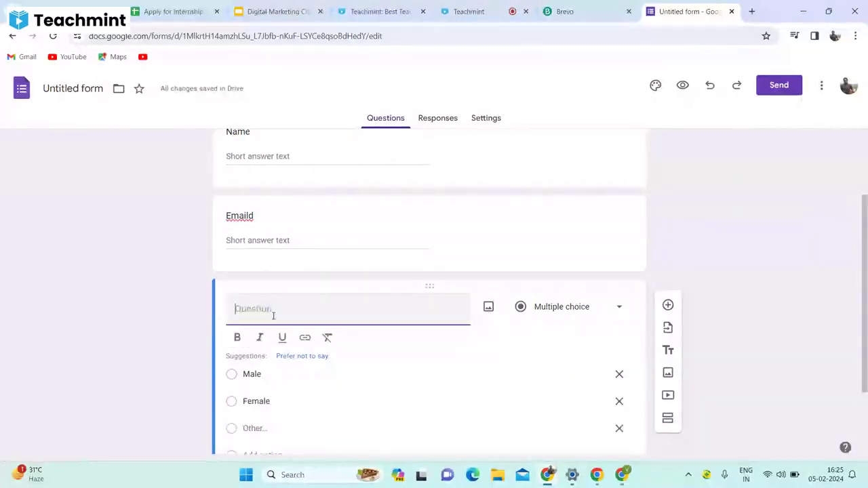
pyautogui.write('Gender')
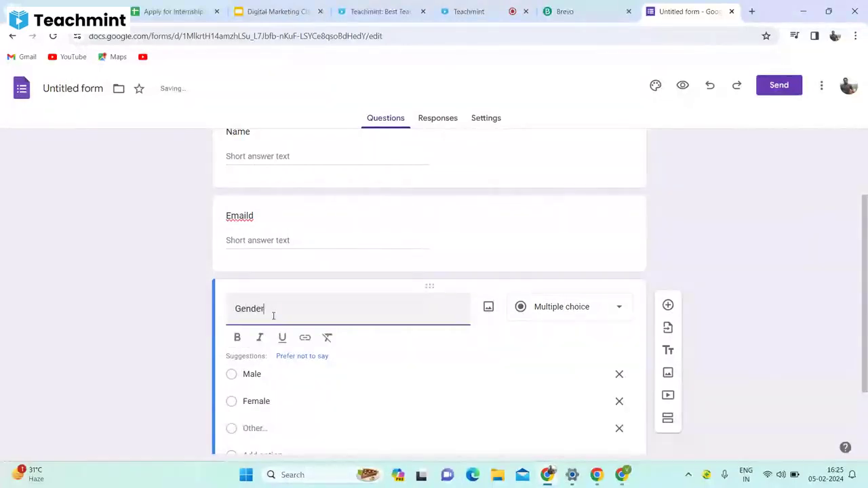
pyautogui.click(270, 392)
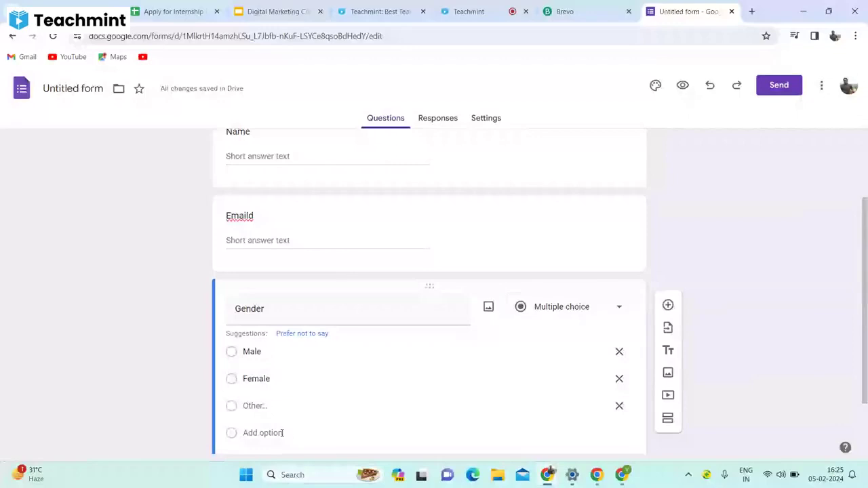
pyautogui.click(302, 333)
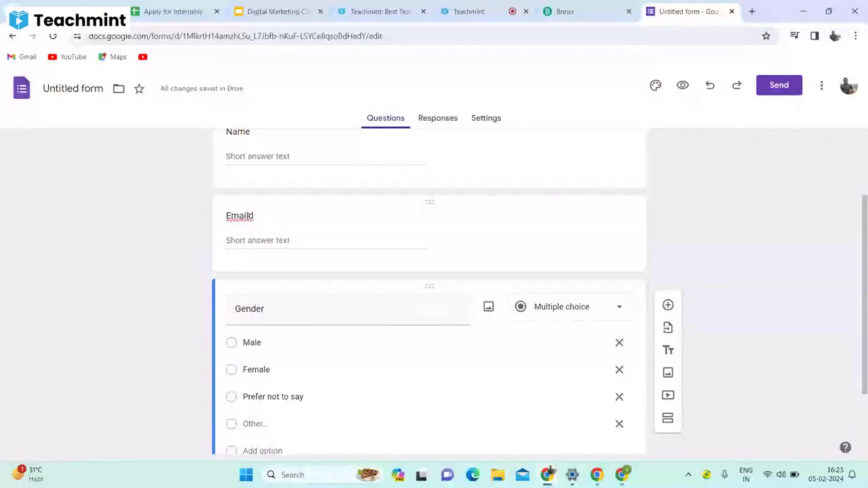
# Retitle the email question to 'Email id', copy the form link, and return to Teachmint.
pyautogui.click(249, 216)
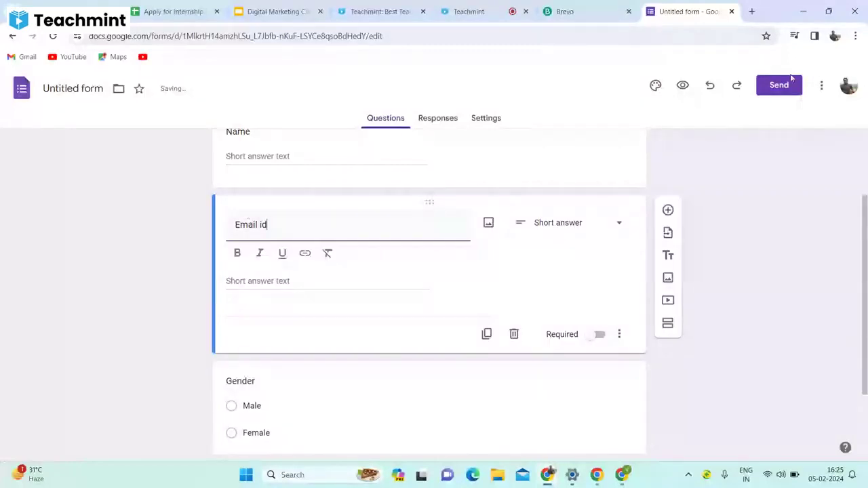
pyautogui.click(780, 84)
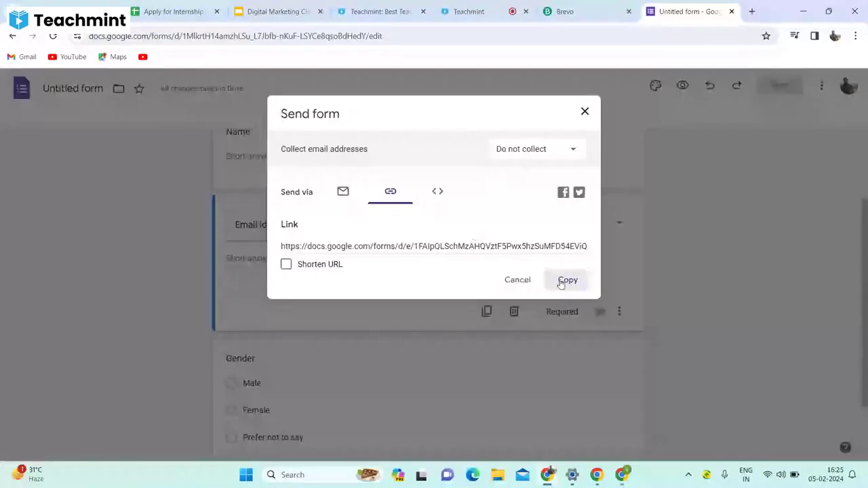
pyautogui.hotkey('ctrl', 'shift', 'Tab')
pyautogui.hotkey('ctrl', 'shift', 'Tab')
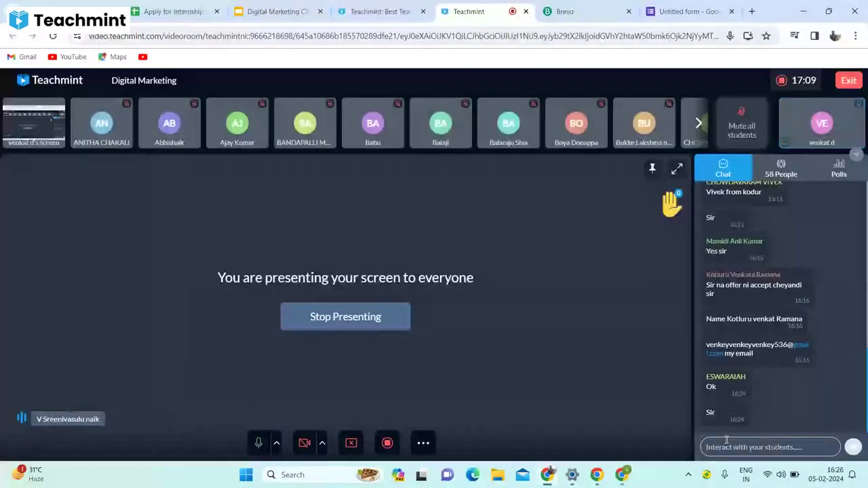
# Post the copied form link in the Teachmint class chat, then go to the Untitled form.
pyautogui.click(726, 441)
pyautogui.hotkey('ctrl', 'v')
pyautogui.click(853, 448)
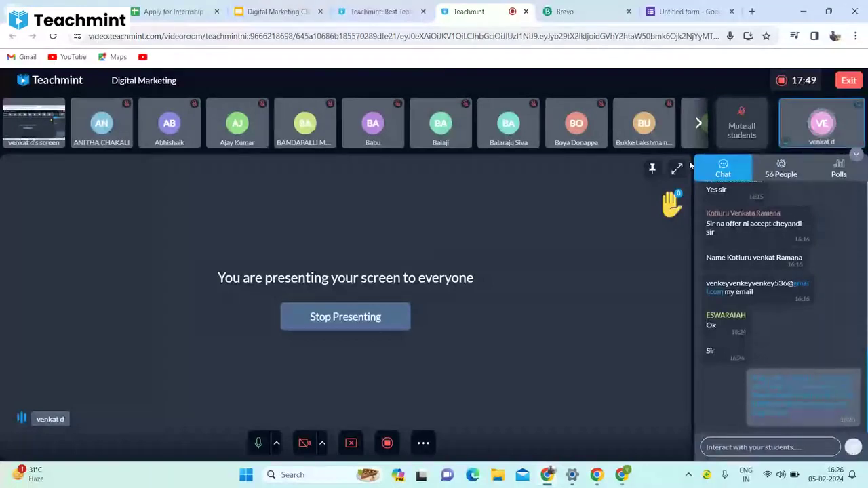
pyautogui.click(673, 10)
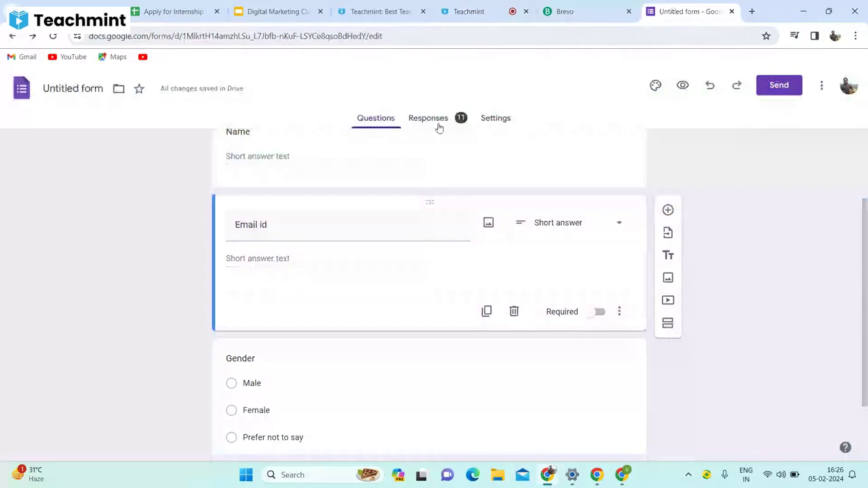
# Check the form's Responses summary at 34 responses, then return to the Teachmint class.
pyautogui.click(438, 121)
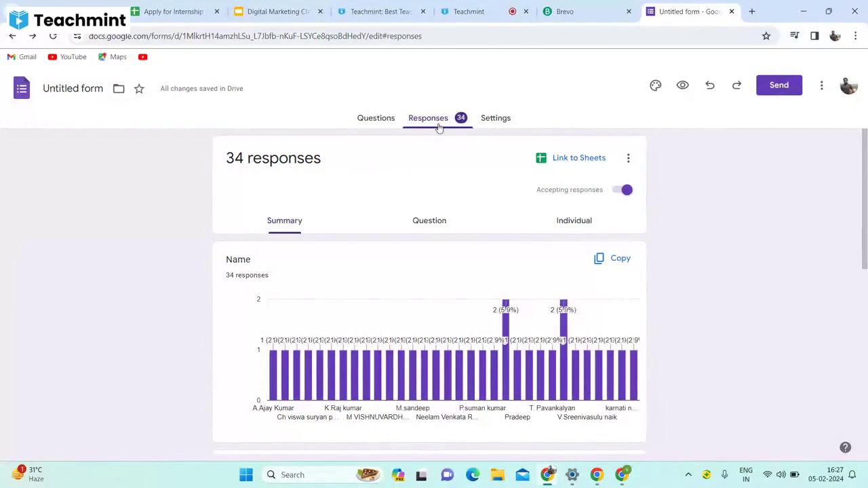
pyautogui.click(468, 12)
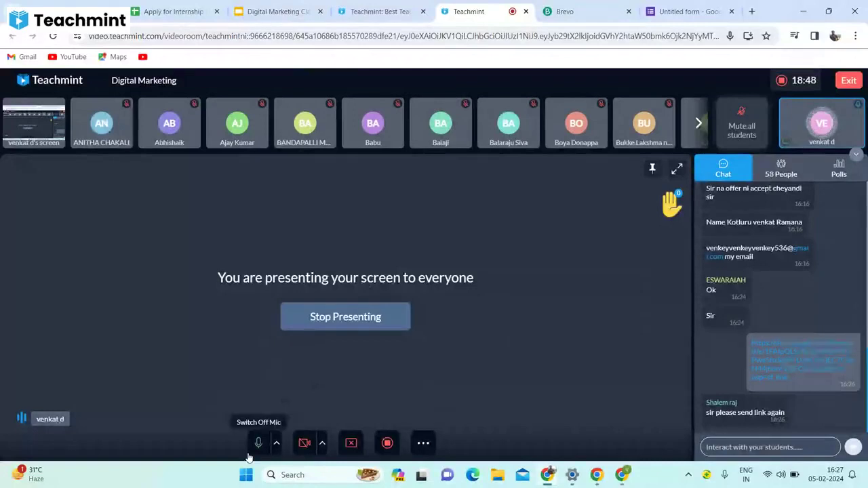
# Mute the Teachmint microphone and recheck the form's responses, now at 42.
pyautogui.click(259, 443)
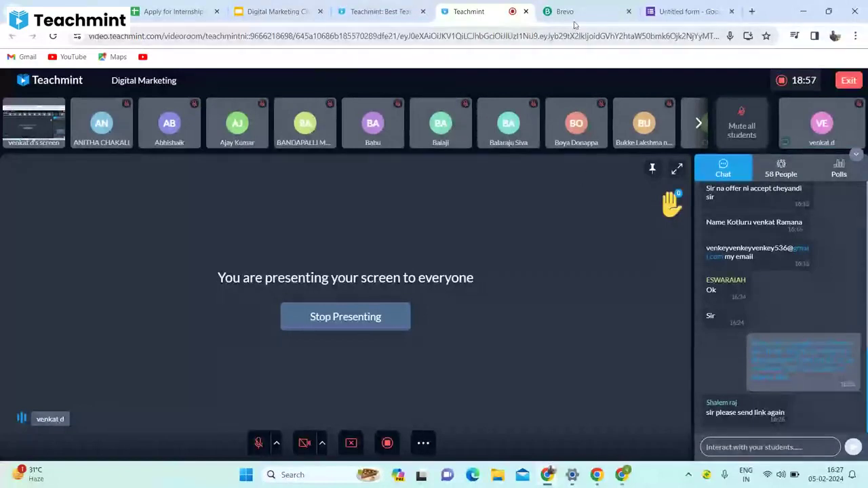
pyautogui.click(688, 13)
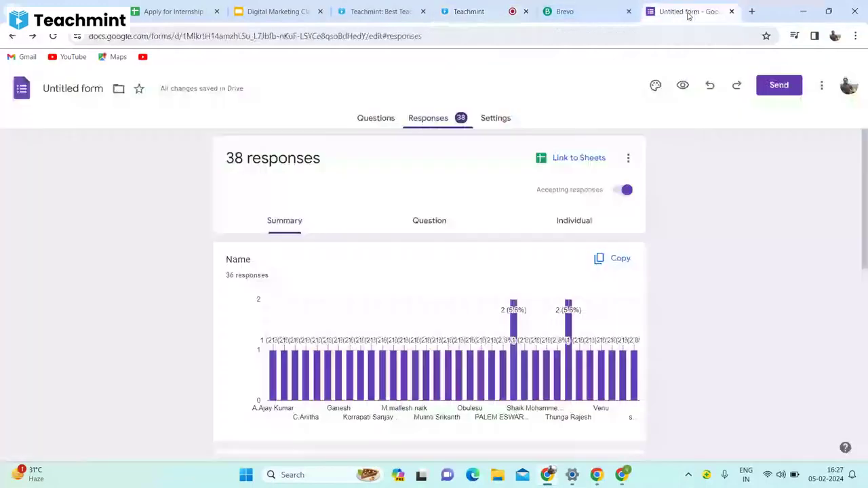
pyautogui.click(475, 11)
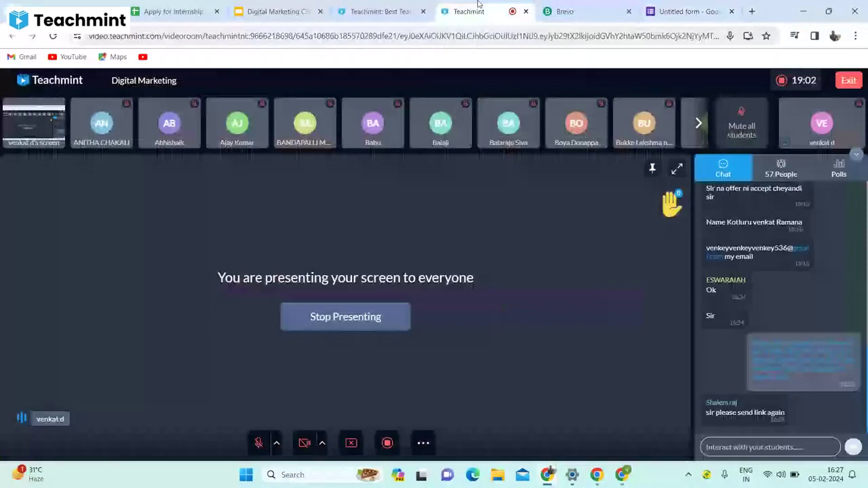
pyautogui.click(675, 10)
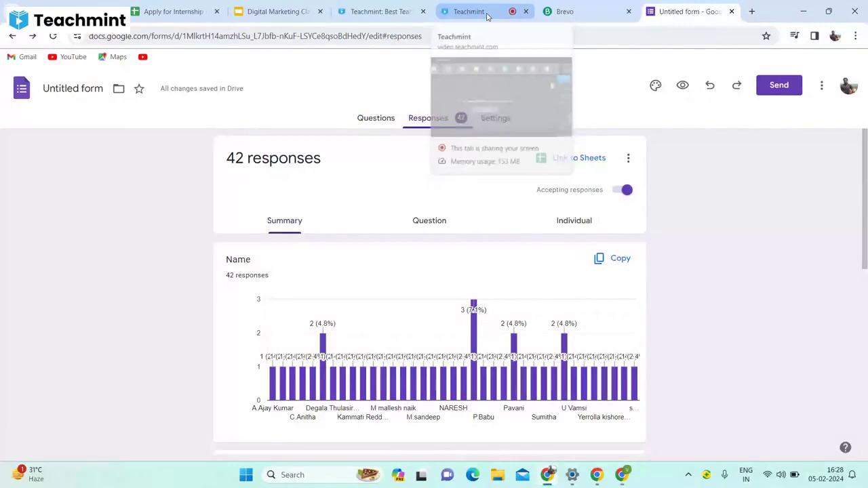
# Go back to the Teachmint class, whose chat now holds the form link with 60 attending.
pyautogui.click(487, 16)
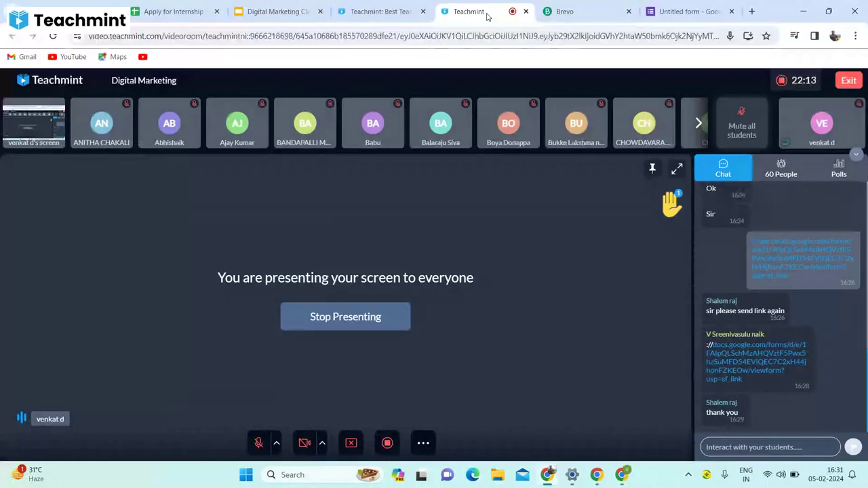
# Unmute the microphone while alternating between the class and the form's rising response count.
pyautogui.hotkey('ctrl', '9')
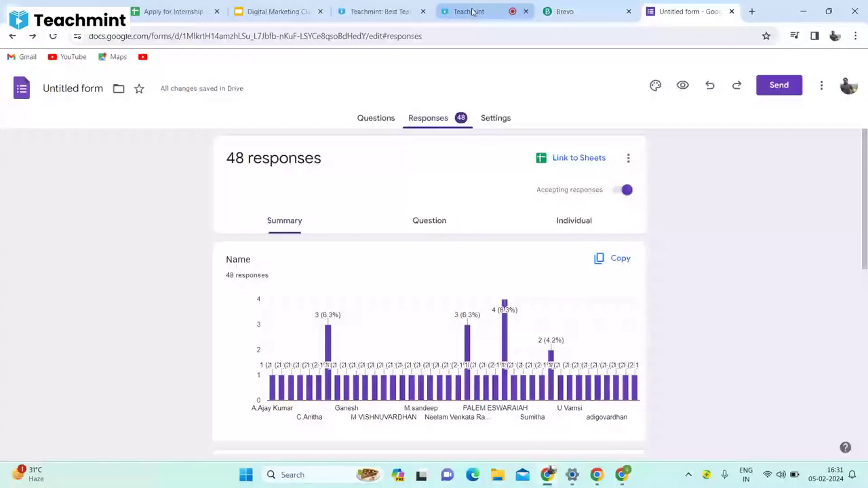
pyautogui.click(473, 12)
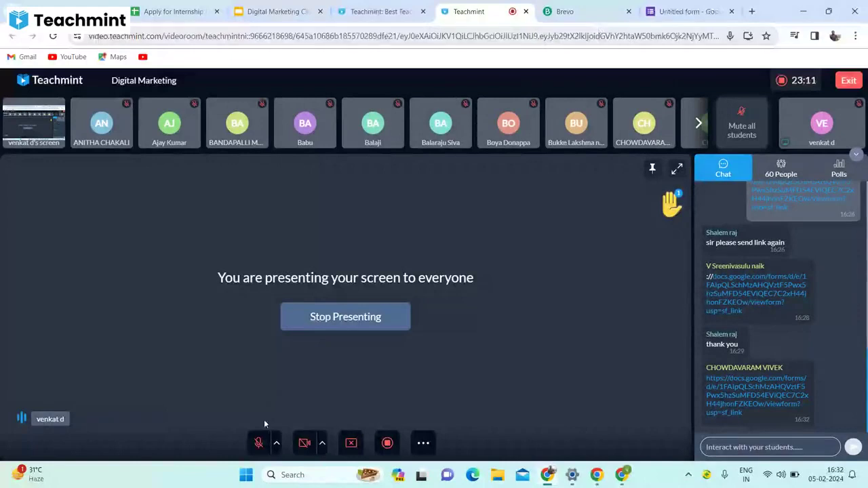
pyautogui.click(252, 451)
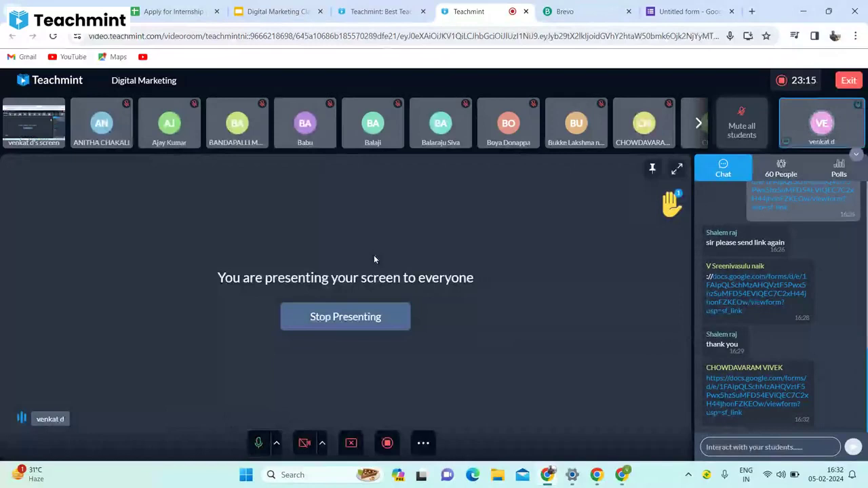
pyautogui.hotkey('ctrl', '9')
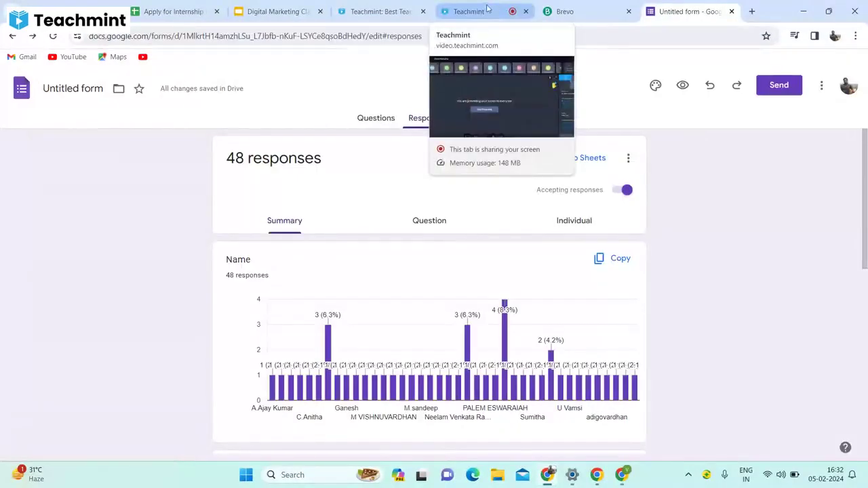
pyautogui.click(487, 13)
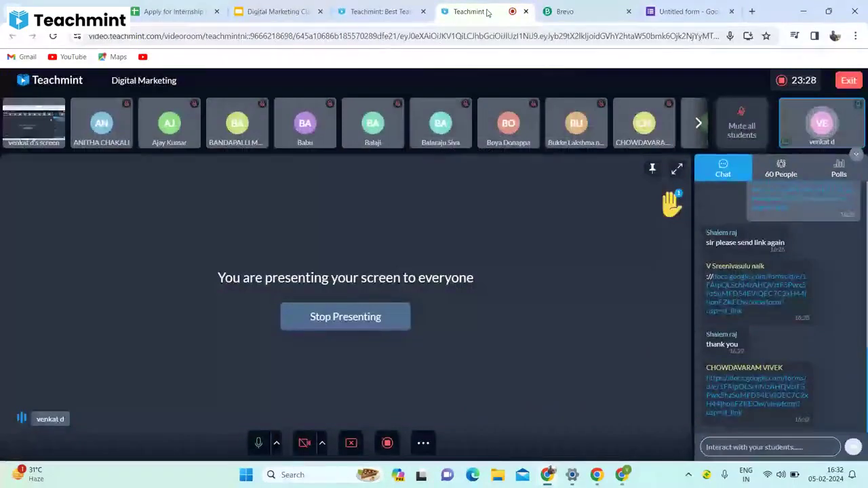
pyautogui.hotkey('ctrl', '9')
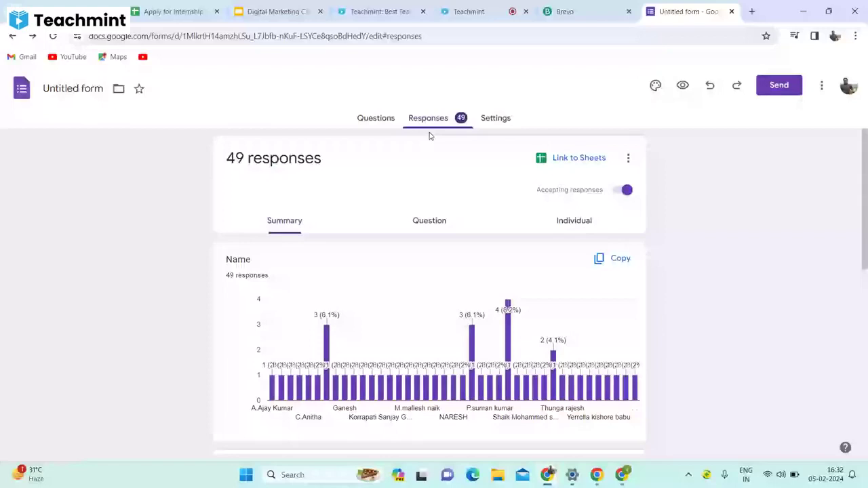
pyautogui.hotkey('ctrl', 'shift', 'Tab')
pyautogui.hotkey('ctrl', 'shift', 'Tab')
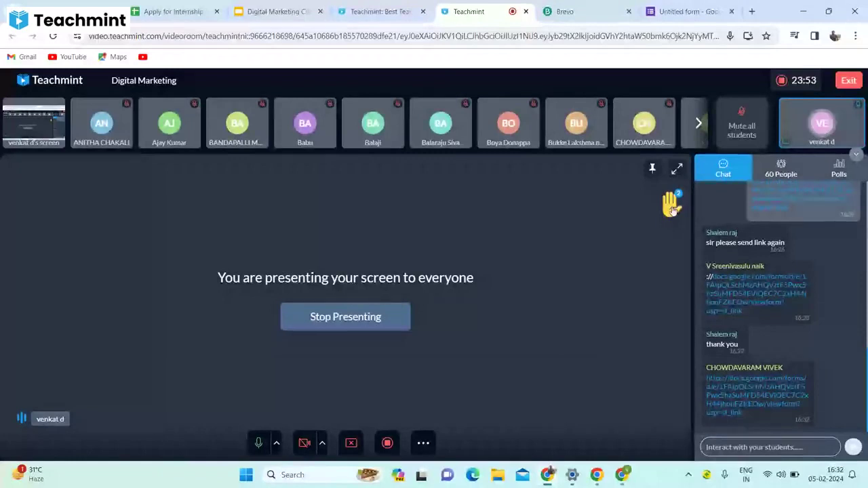
# Open the student data form link from chat, close it, and view the 52-response summary.
pyautogui.click(739, 285)
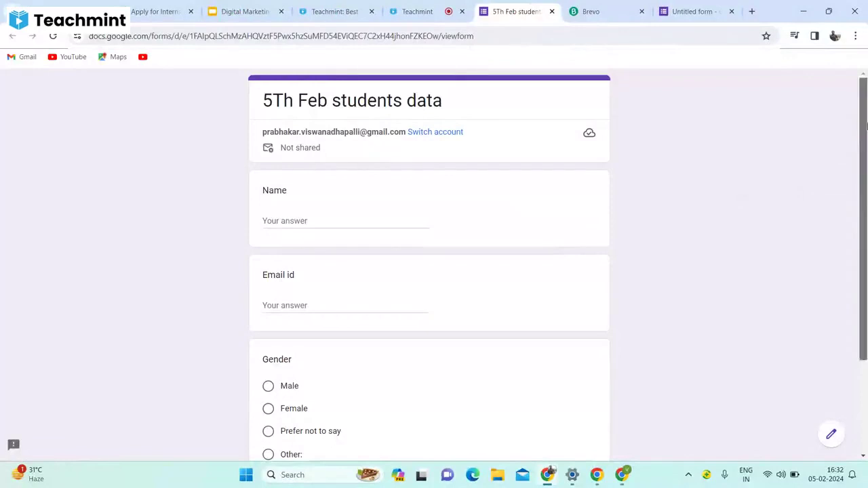
pyautogui.moveTo(867, 125); pyautogui.dragTo(821, 42)
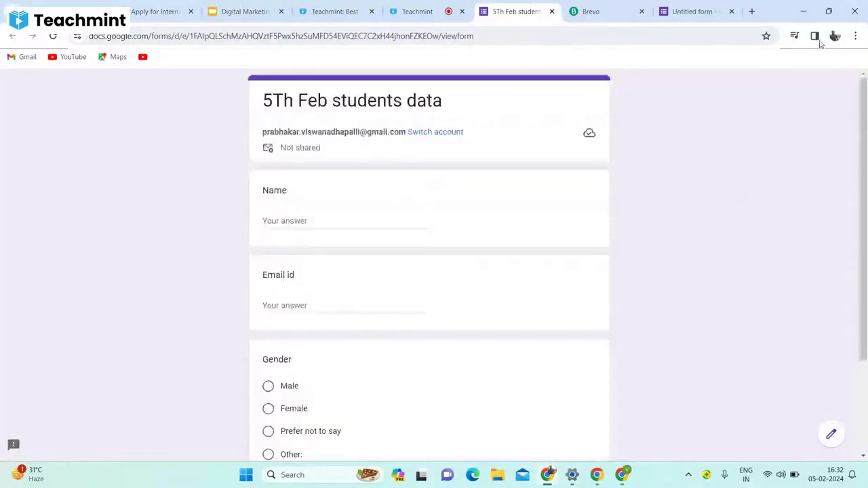
pyautogui.click(553, 12)
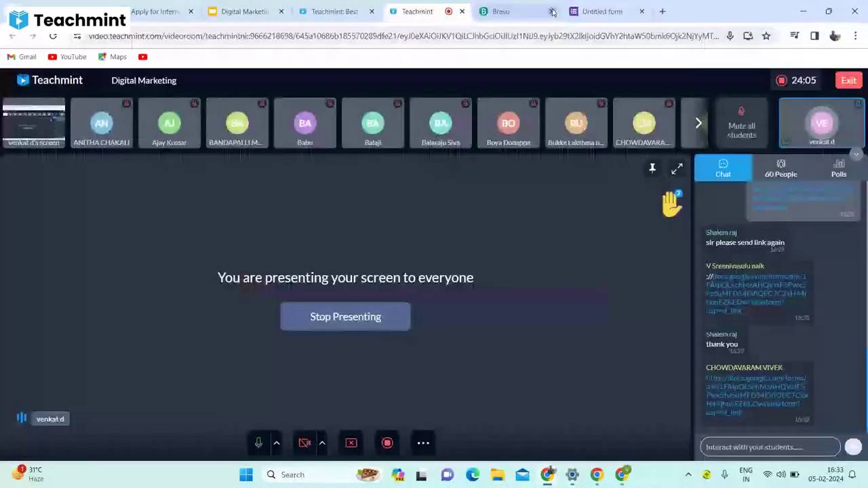
pyautogui.click(619, 12)
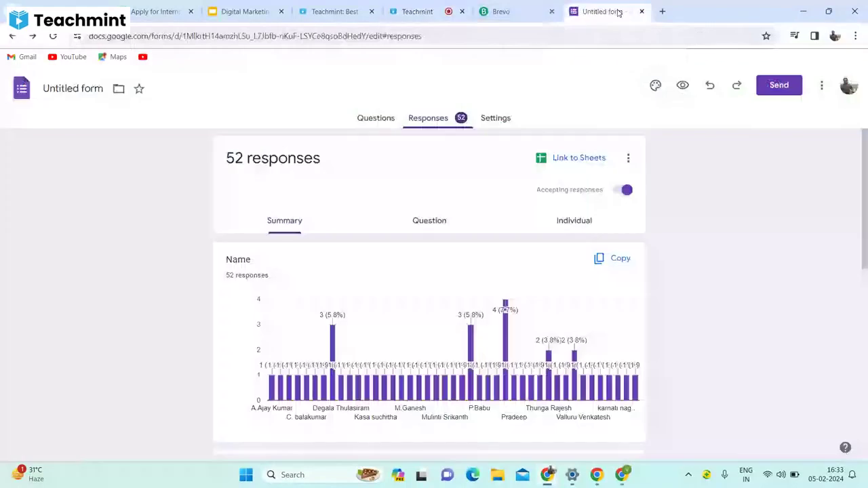
# Link the responses to a new 'Untitled form (Responses)' spreadsheet.
pyautogui.click(592, 158)
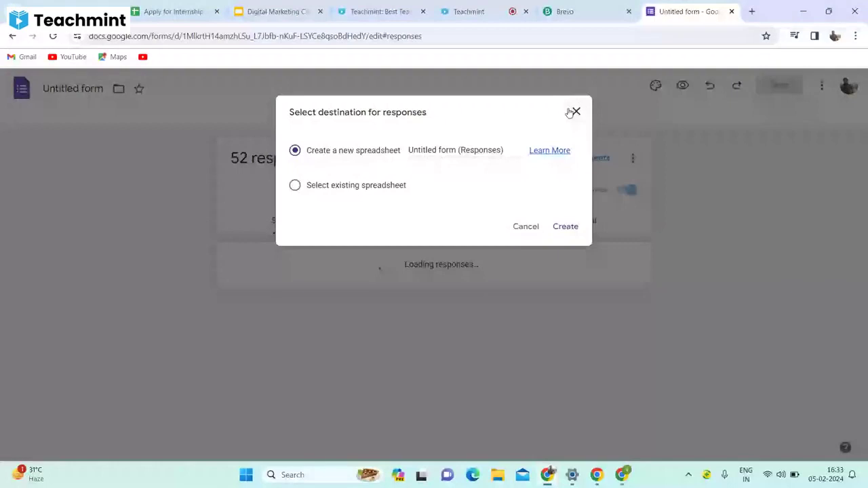
pyautogui.click(497, 12)
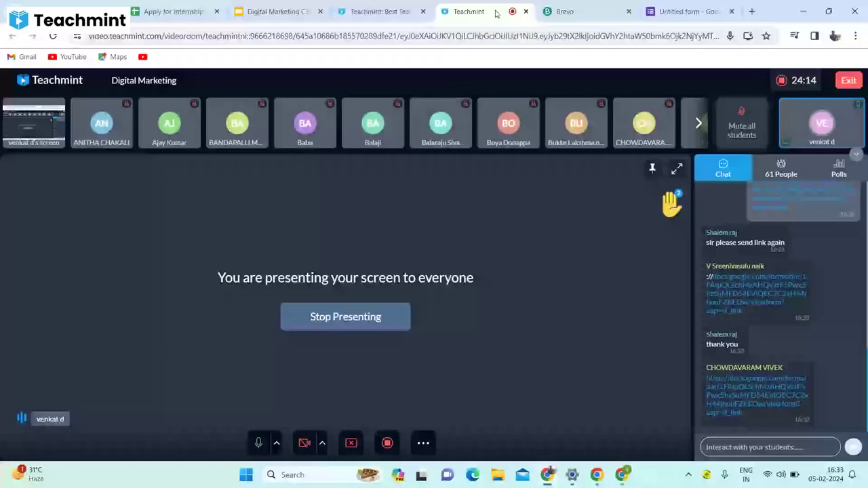
pyautogui.click(686, 12)
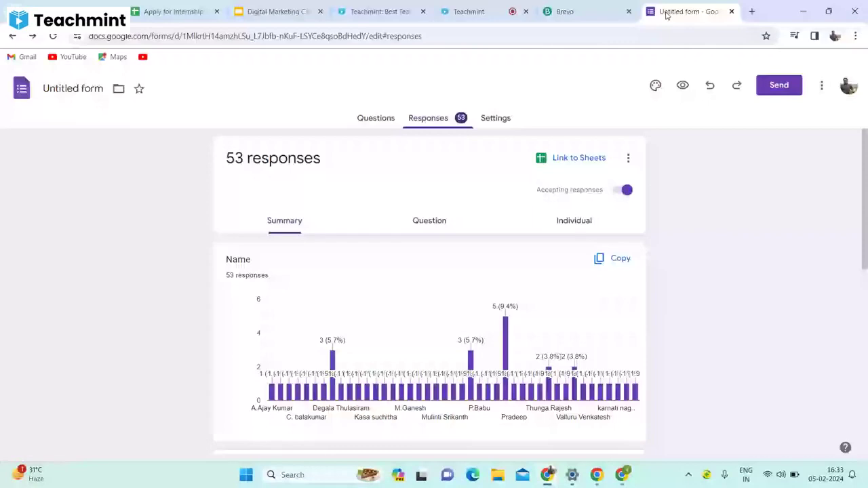
pyautogui.click(573, 163)
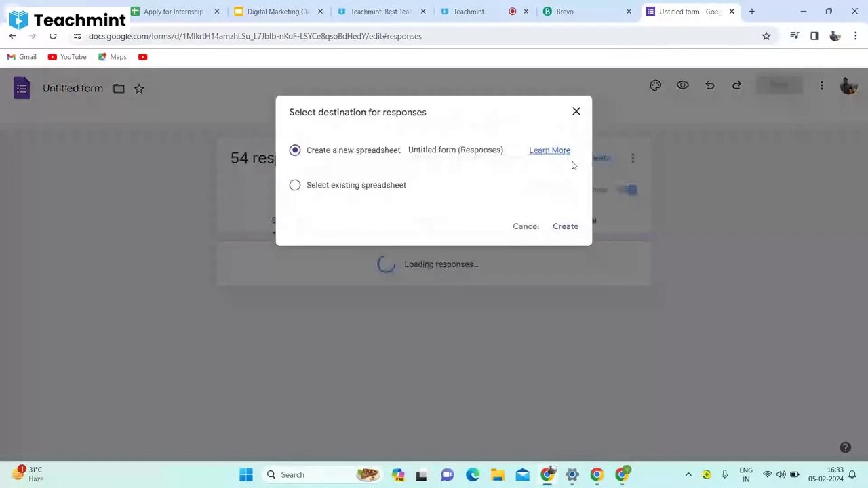
pyautogui.click(563, 228)
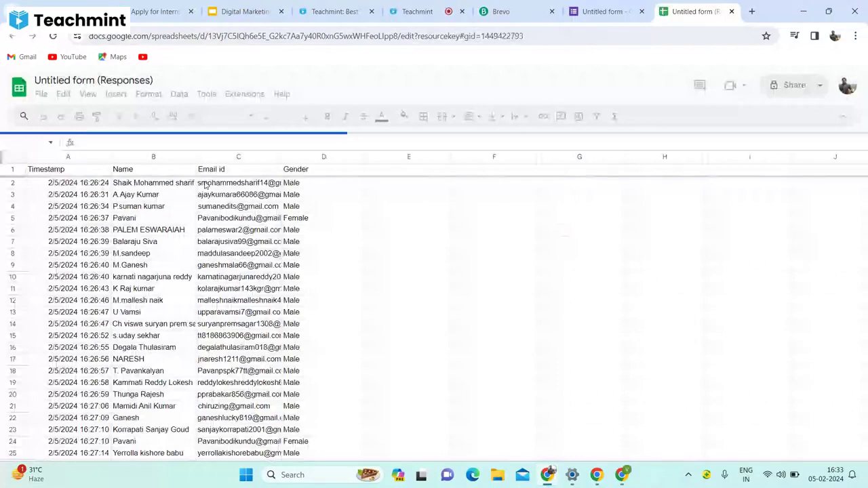
# Download the sheet as 'Untitled form (Responses) - Form Responses 1.csv' and return to Brevo.
pyautogui.click(42, 95)
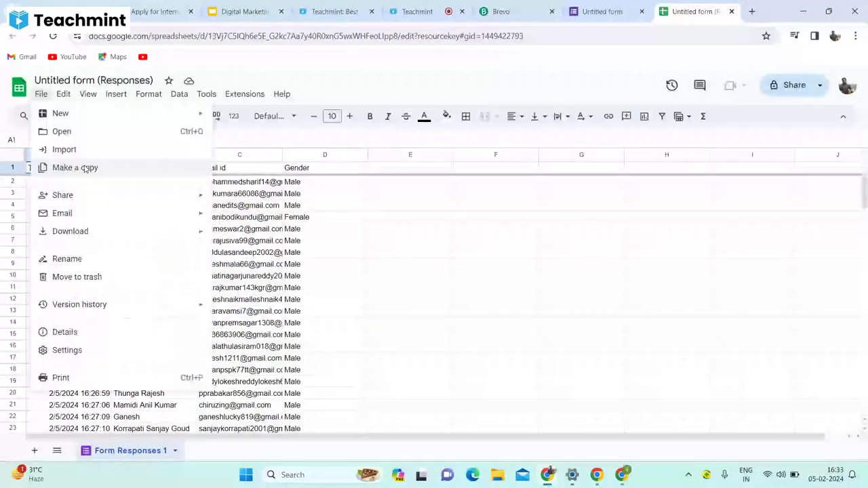
pyautogui.moveTo(92, 235)
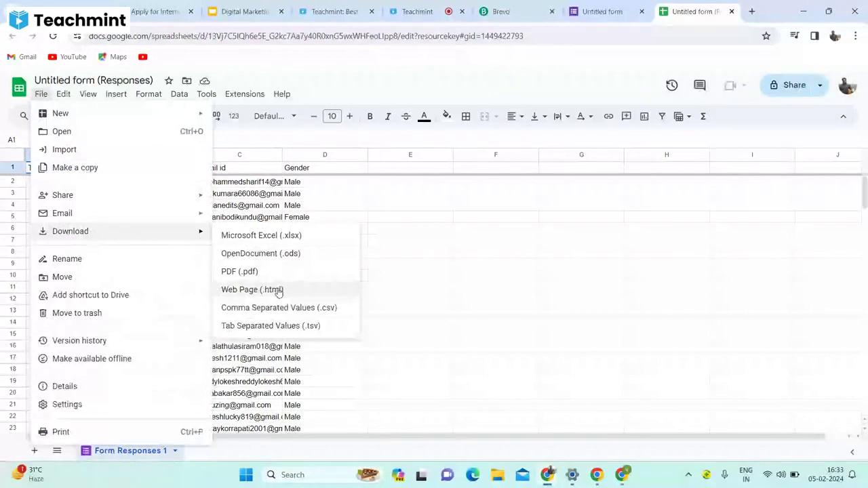
pyautogui.click(282, 309)
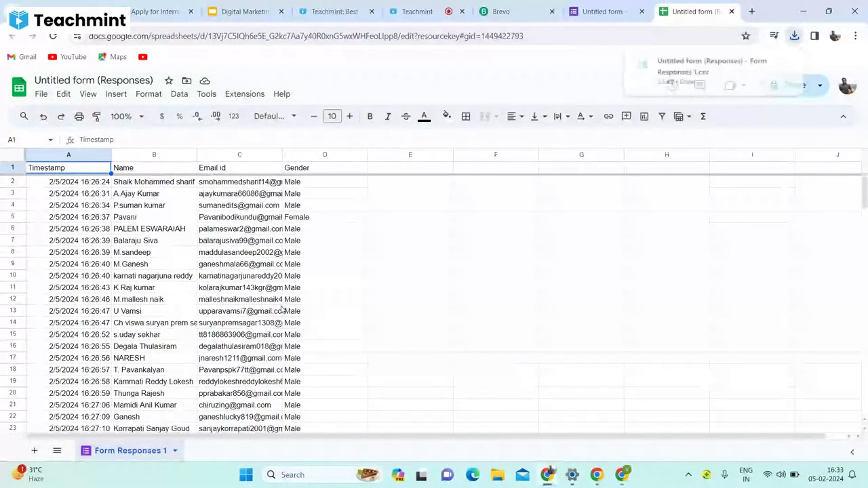
pyautogui.hotkey('ctrl', 'shift', 'Tab')
pyautogui.hotkey('ctrl', 'shift', 'Tab')
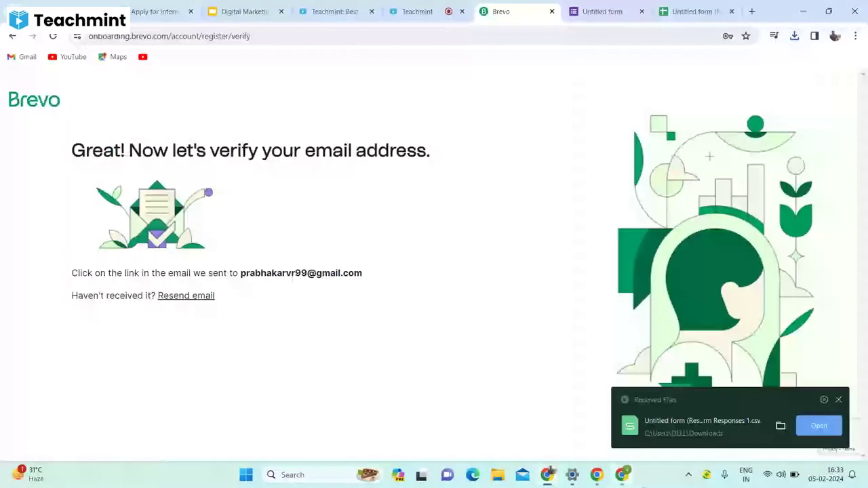
# Reapply the Brevo contact filter so it shows only Your first list.
pyautogui.hotkey('alt', 'Tab')
pyautogui.click(839, 401)
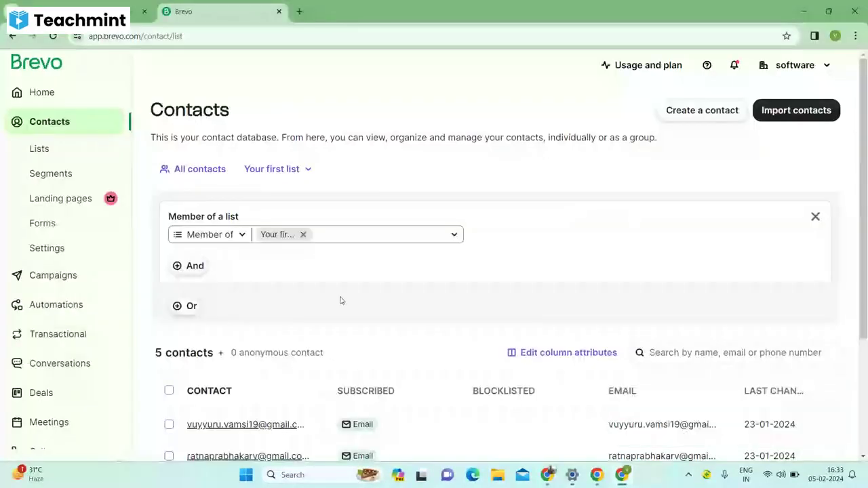
pyautogui.click(303, 235)
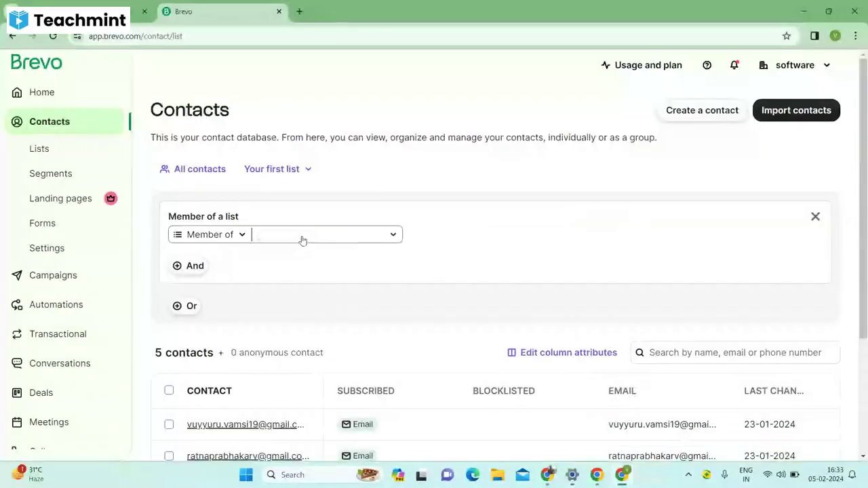
pyautogui.click(392, 236)
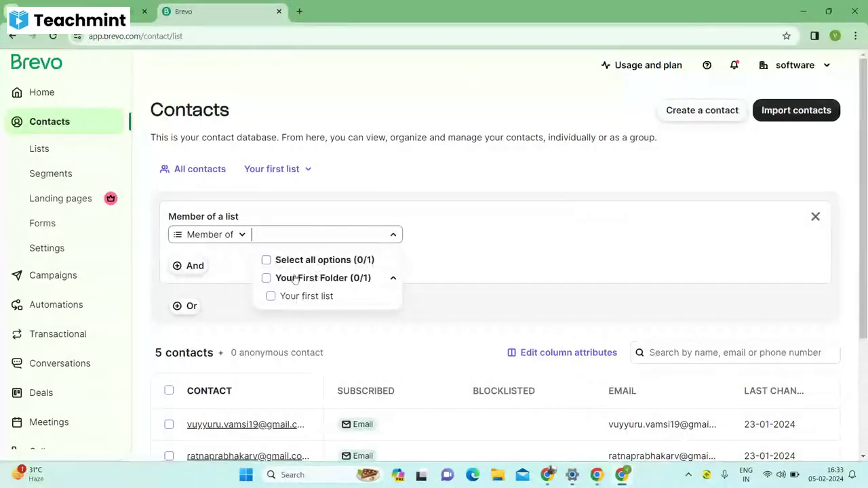
pyautogui.click(298, 280)
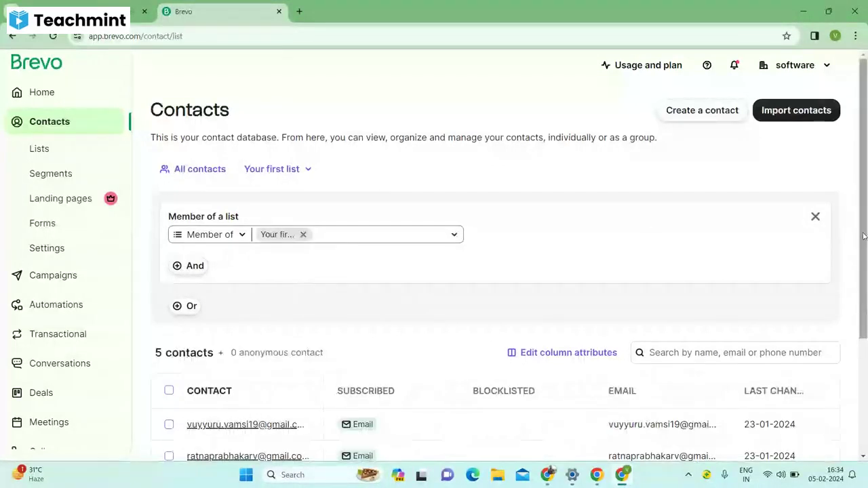
pyautogui.moveTo(864, 235); pyautogui.dragTo(862, 288)
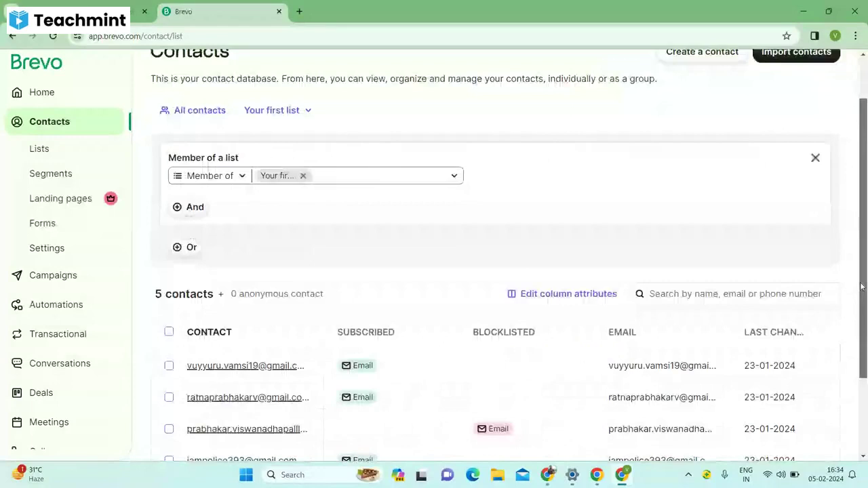
pyautogui.scroll(2, 179, 265)
# Browse the email-based And filter conditions, then open the contact import options.
pyautogui.click(180, 265)
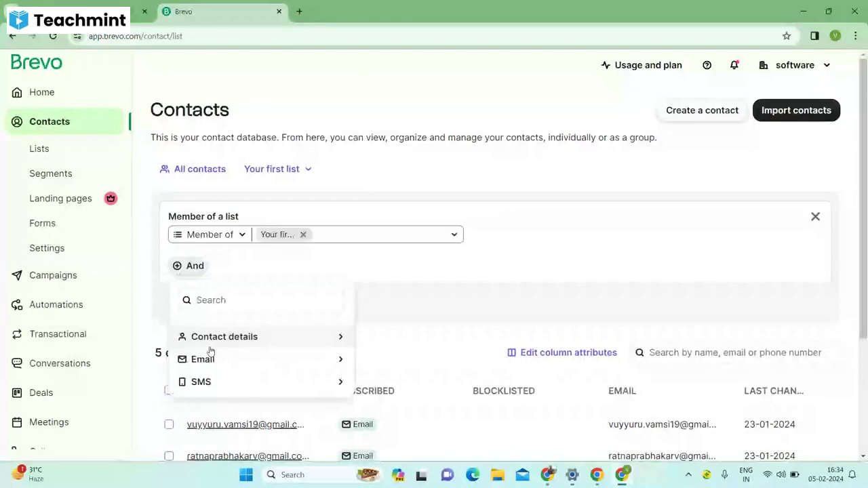
pyautogui.click(207, 359)
pyautogui.moveTo(378, 146); pyautogui.dragTo(373, 240)
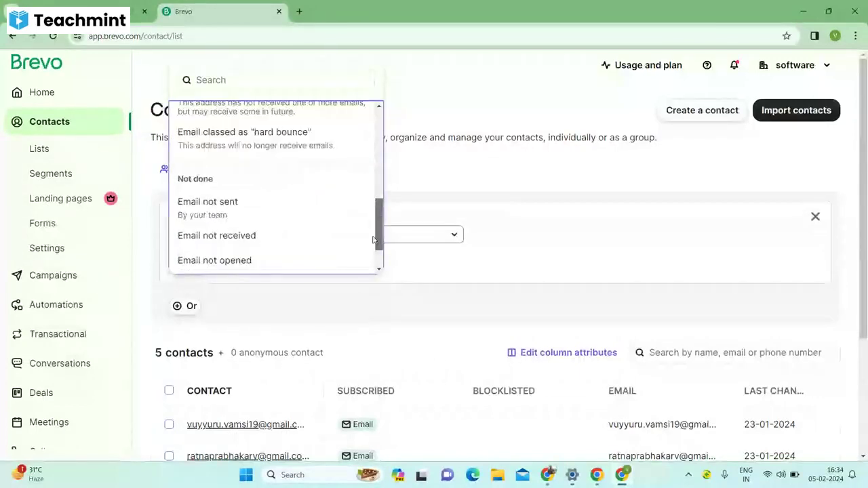
pyautogui.moveTo(373, 240); pyautogui.dragTo(373, 176)
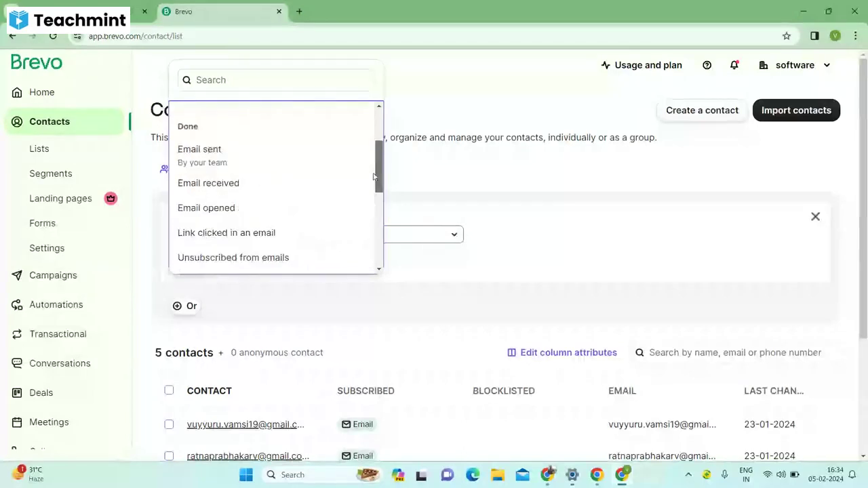
pyautogui.click(785, 109)
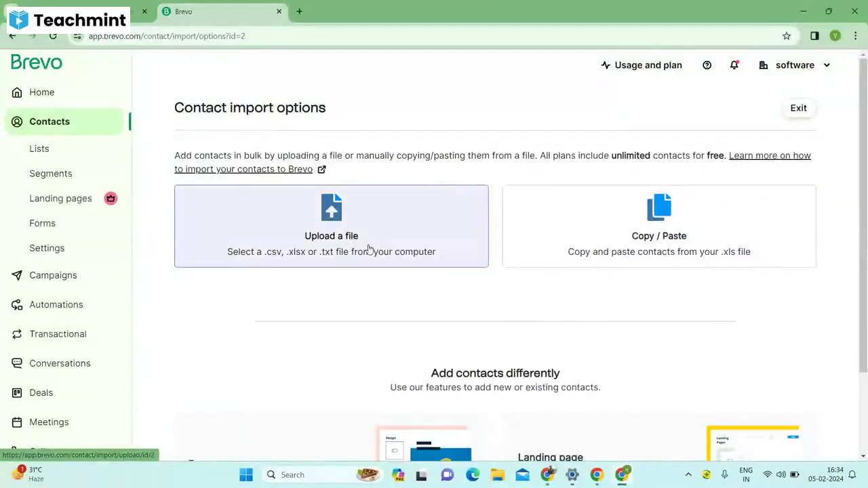
# Upload the 'Untitled form (Responses) - Form Responses 1' file from Downloads to import as contacts.
pyautogui.click(369, 249)
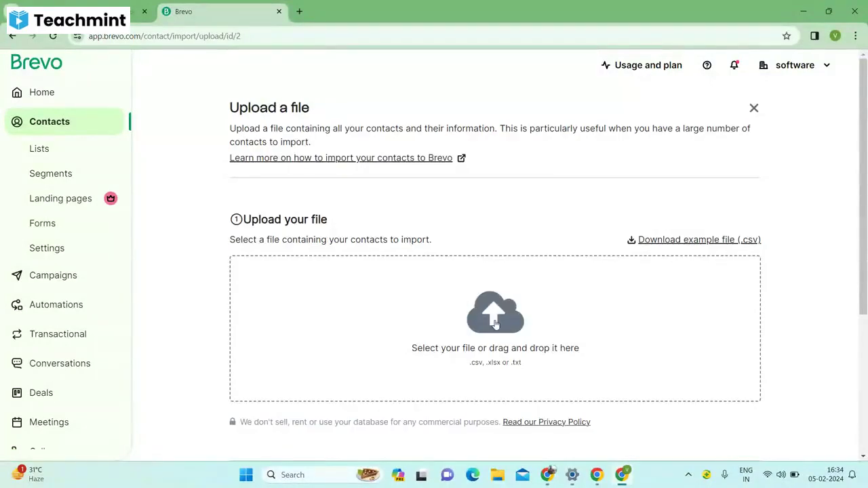
pyautogui.click(495, 325)
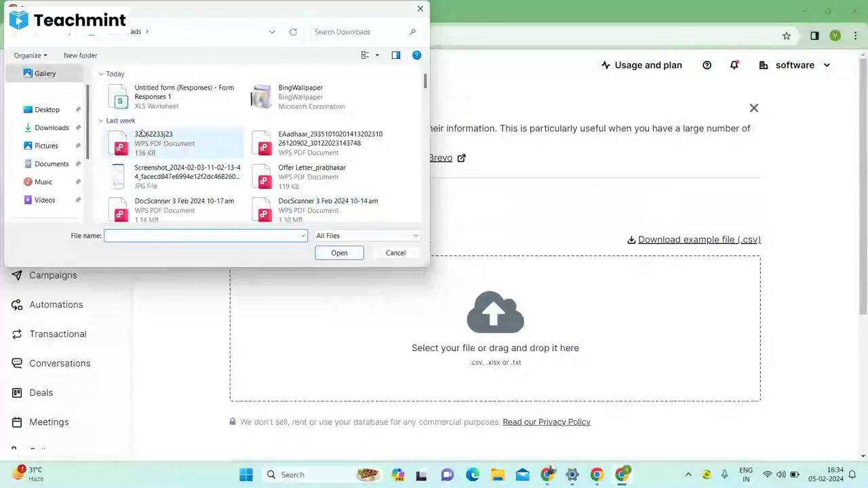
pyautogui.click(61, 133)
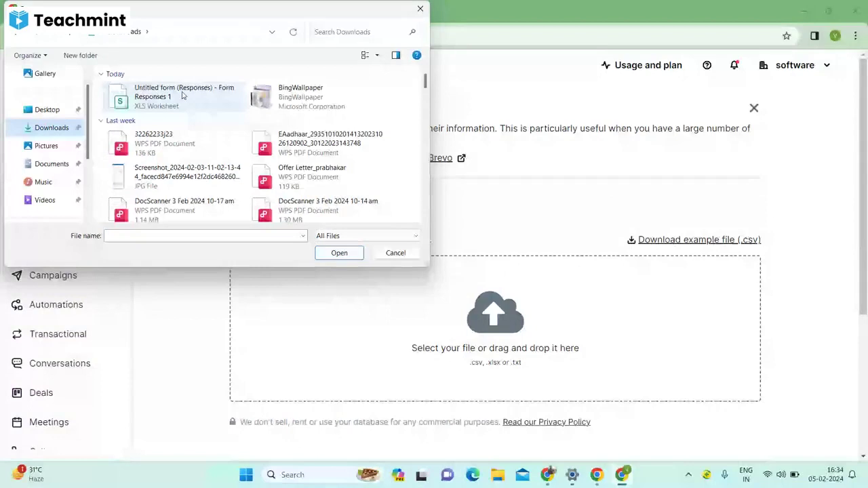
pyautogui.click(182, 96)
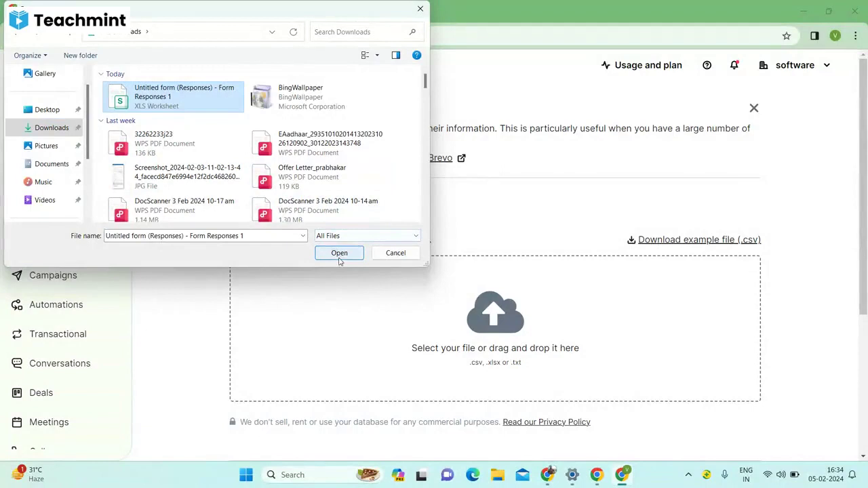
pyautogui.click(339, 253)
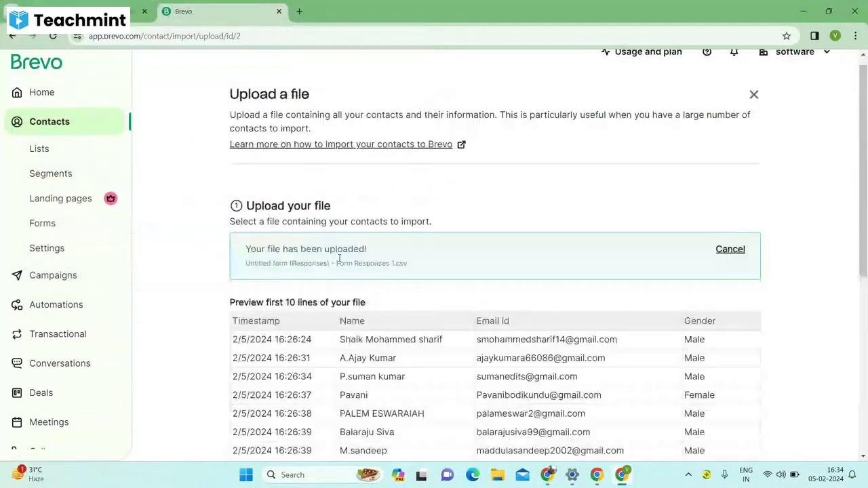
pyautogui.scroll(-1, 523, 229)
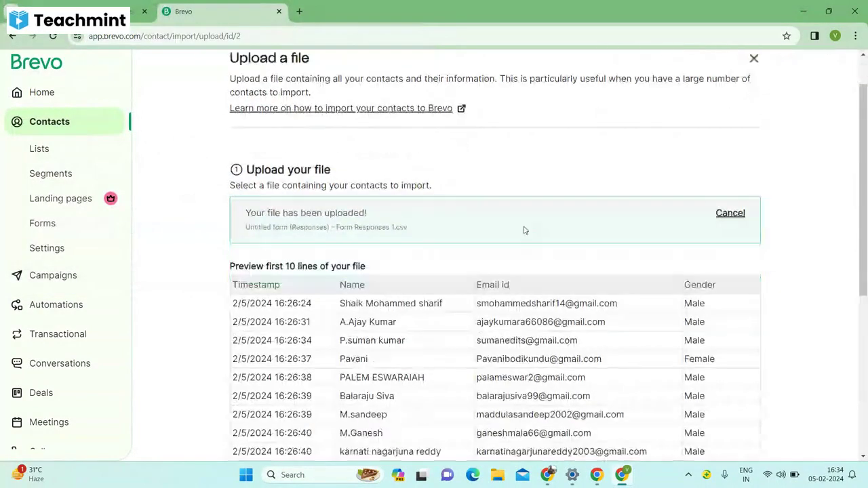
pyautogui.moveTo(865, 161); pyautogui.dragTo(865, 218)
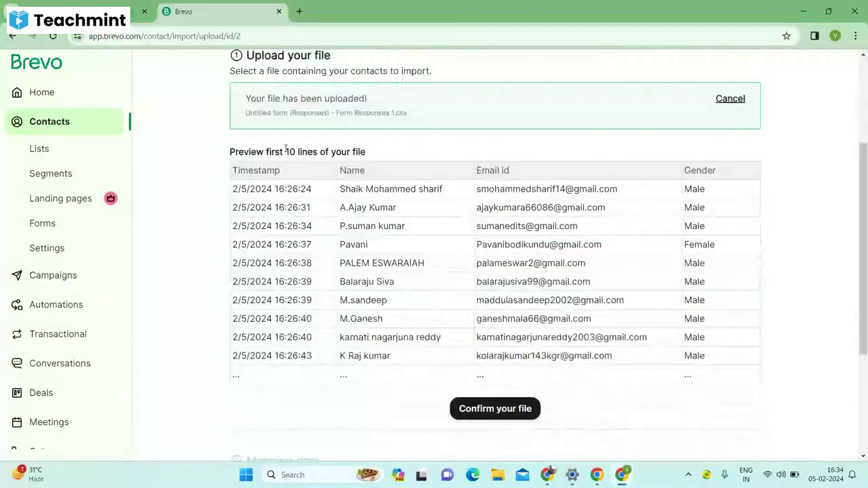
pyautogui.moveTo(865, 241); pyautogui.dragTo(866, 193)
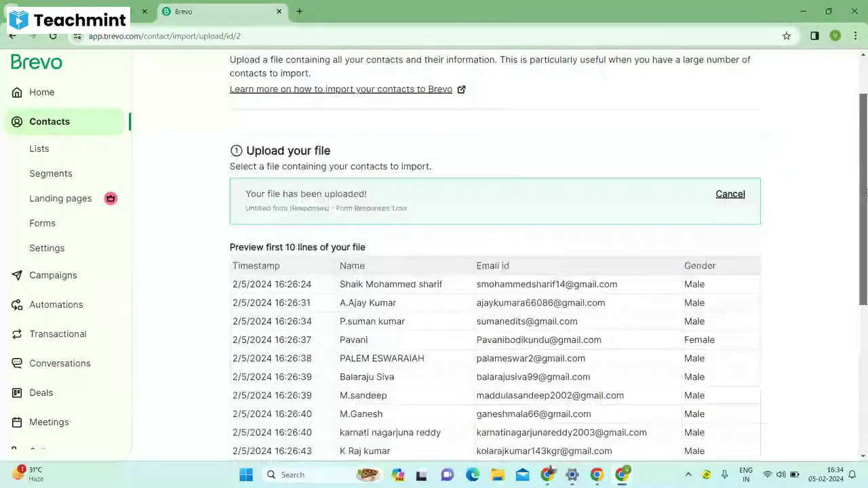
pyautogui.scroll(-2, 494, 427)
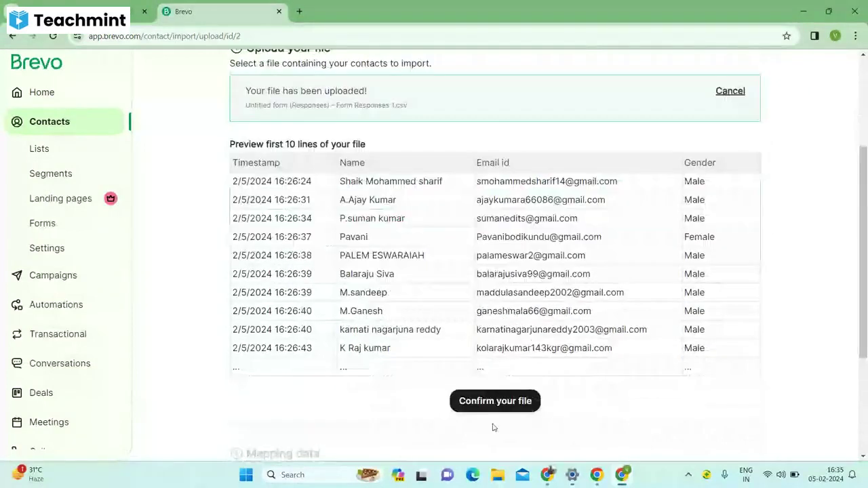
# Map only the EMAIL_ID column to EMAIL, ignoring timestamp, name and gender, and confirm the mapping.
pyautogui.click(494, 403)
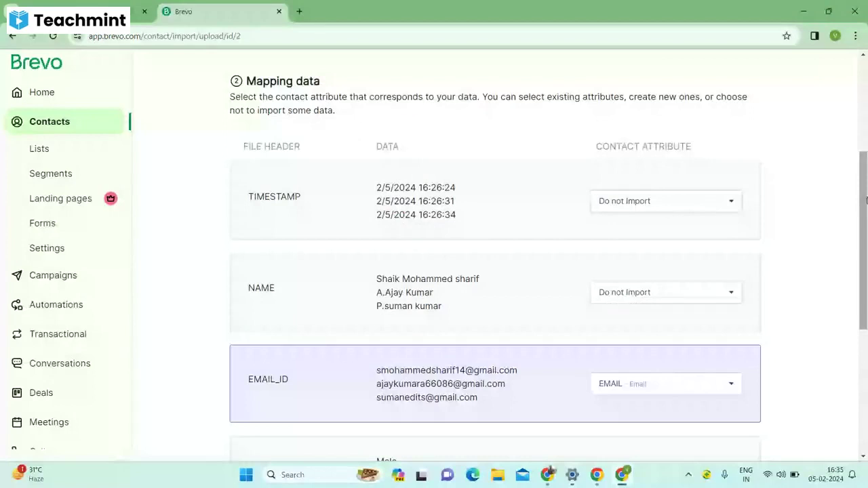
pyautogui.moveTo(866, 200); pyautogui.dragTo(865, 213)
pyautogui.moveTo(866, 213); pyautogui.dragTo(862, 265)
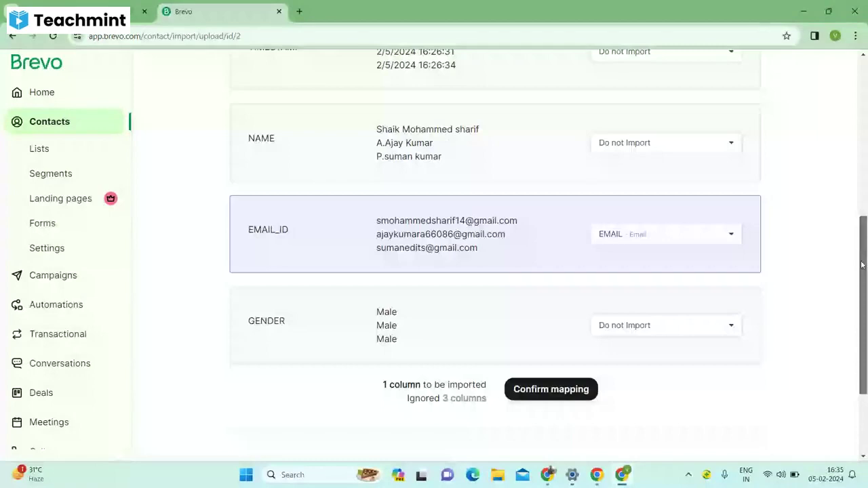
pyautogui.moveTo(863, 265); pyautogui.dragTo(862, 261)
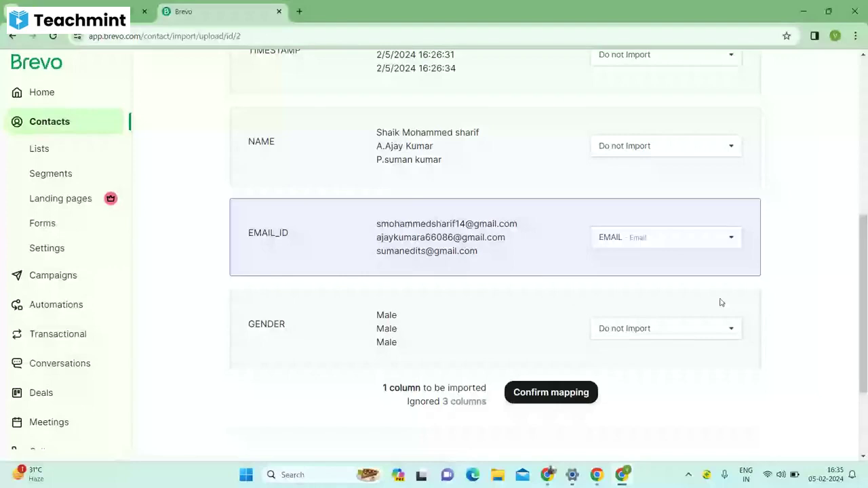
pyautogui.click(551, 393)
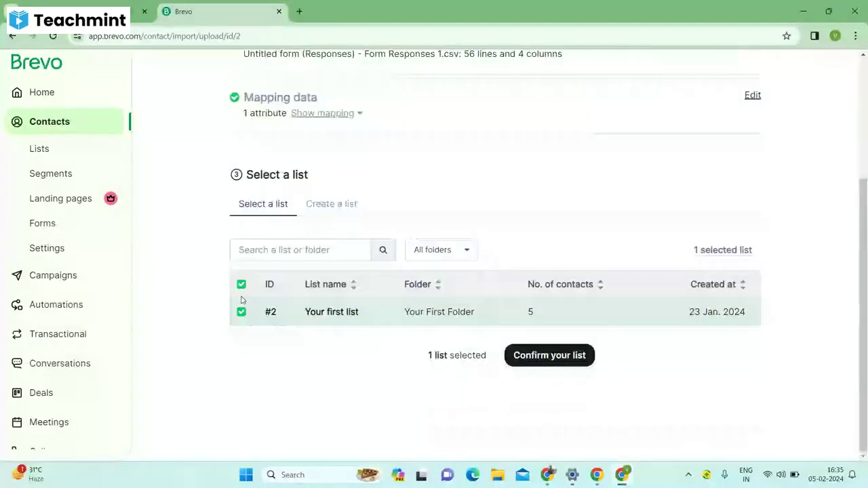
# Confirm Your first list as destination and run the import, bringing it to 47 contacts.
pyautogui.click(554, 364)
pyautogui.click(490, 410)
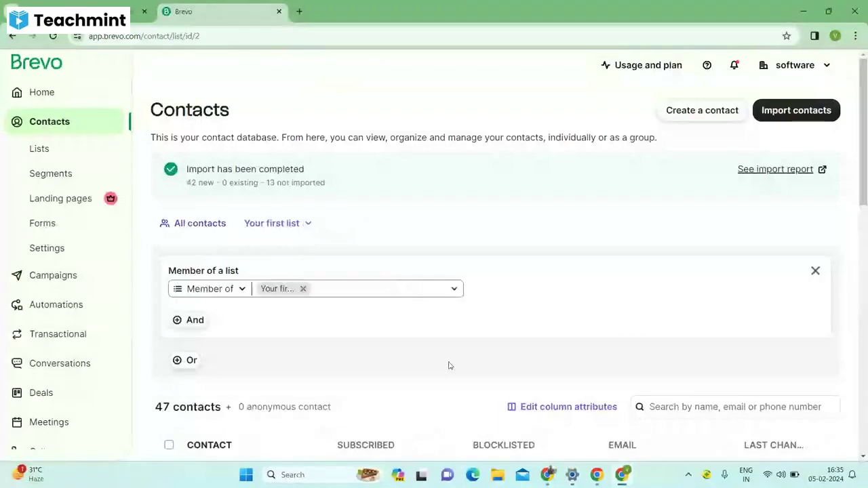
pyautogui.moveTo(864, 180); pyautogui.dragTo(864, 339)
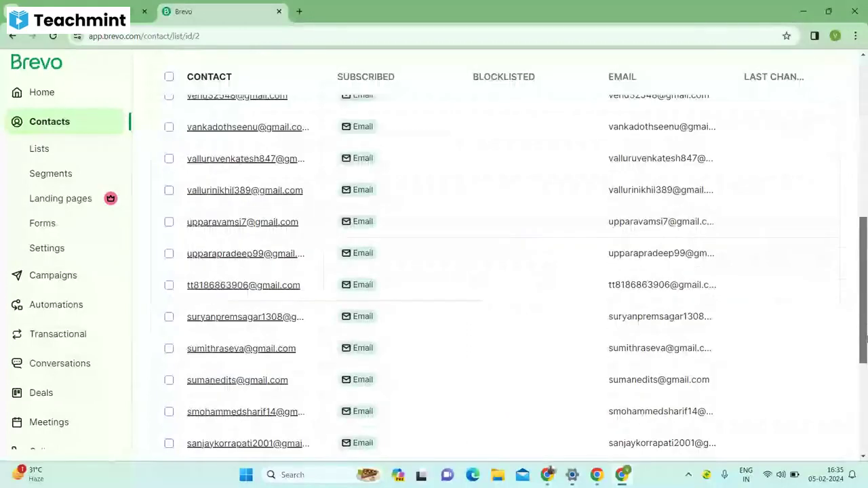
pyautogui.moveTo(866, 335); pyautogui.dragTo(866, 178)
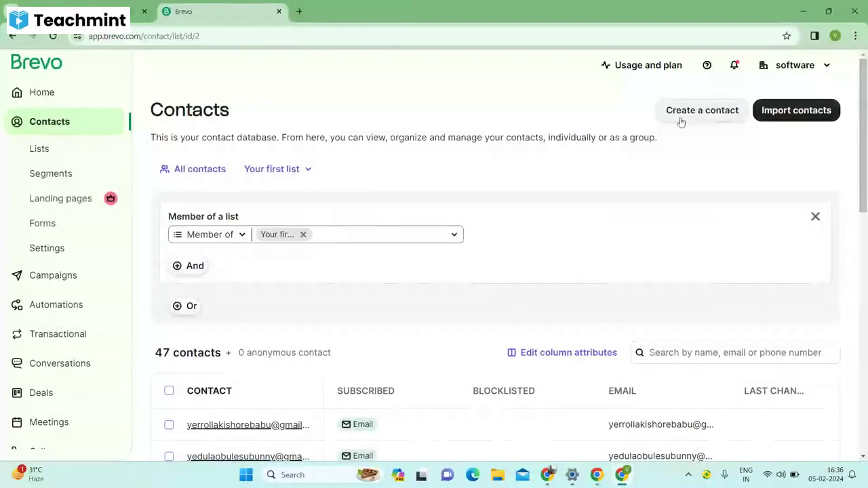
# Reopen the Digital Marketing by App Genesis draft from the Campaigns dashboard.
pyautogui.click(53, 275)
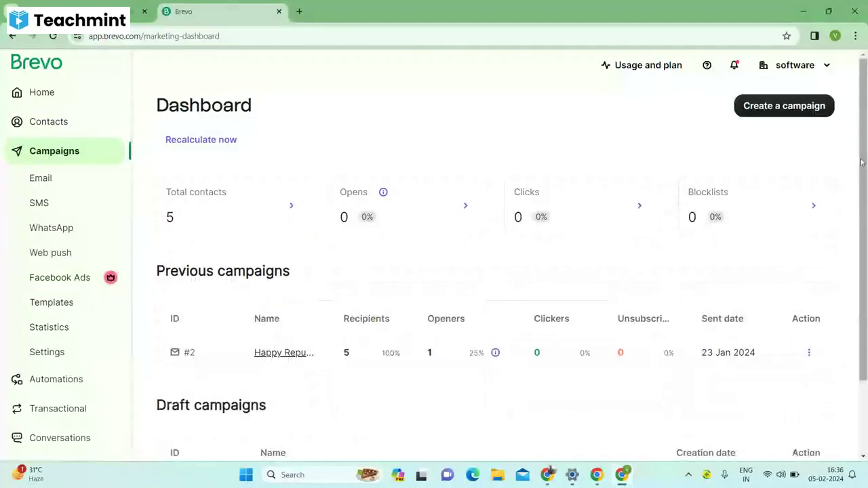
pyautogui.scroll(-2, 323, 441)
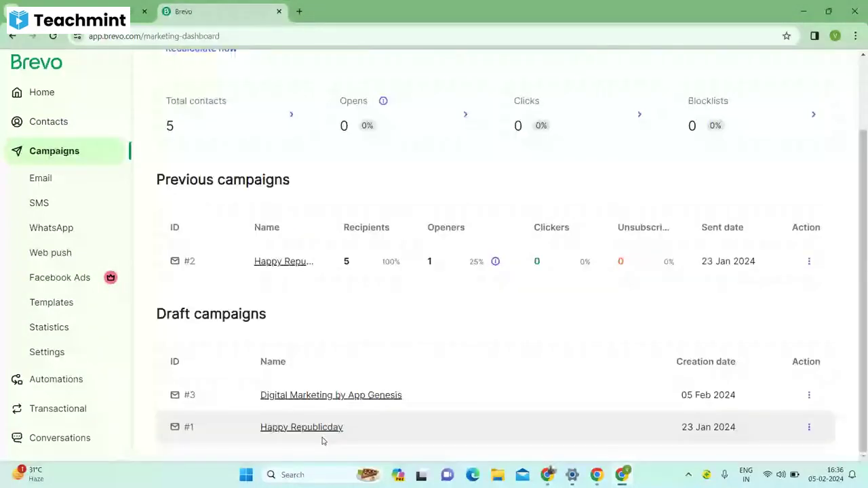
pyautogui.click(350, 399)
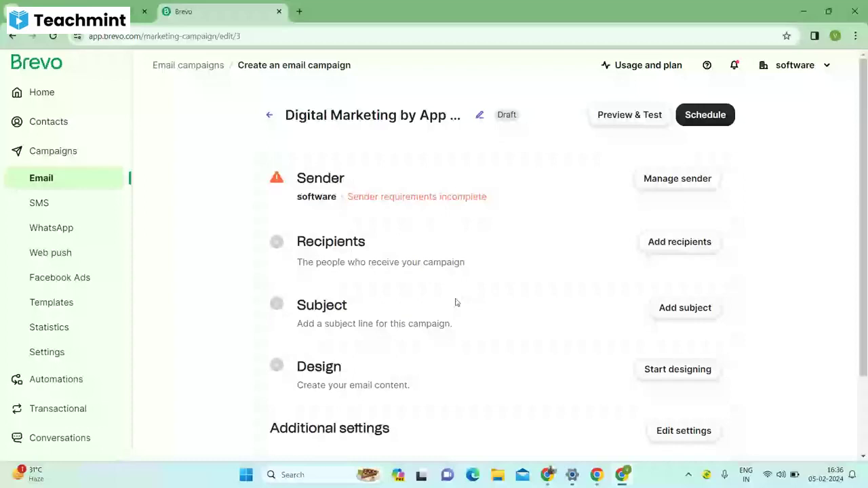
# Set the campaign's Send to list to Your first list #2, giving 46 recipients.
pyautogui.click(515, 312)
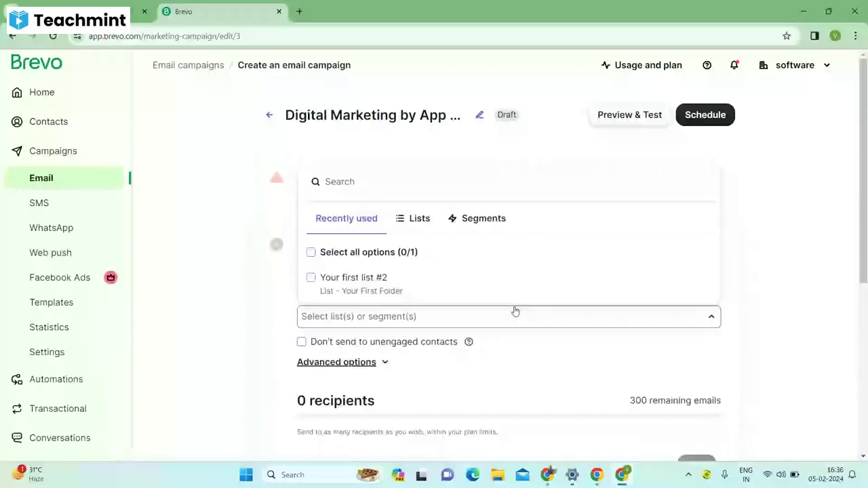
pyautogui.click(412, 286)
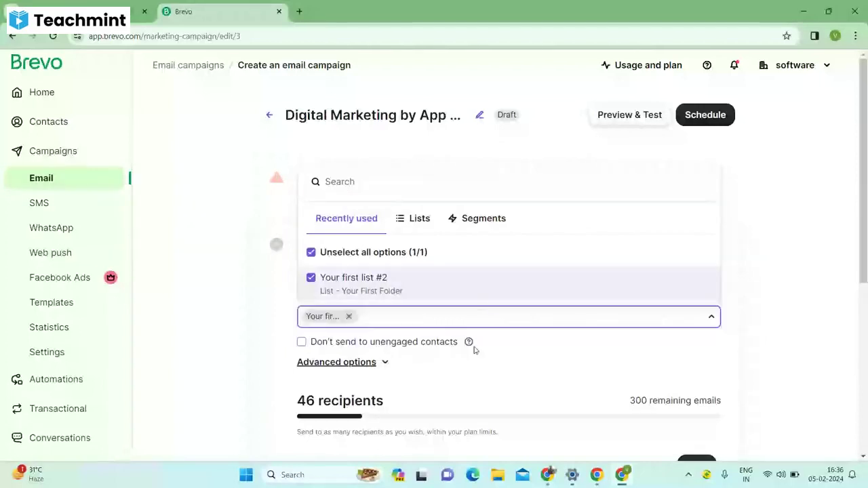
pyautogui.click(314, 344)
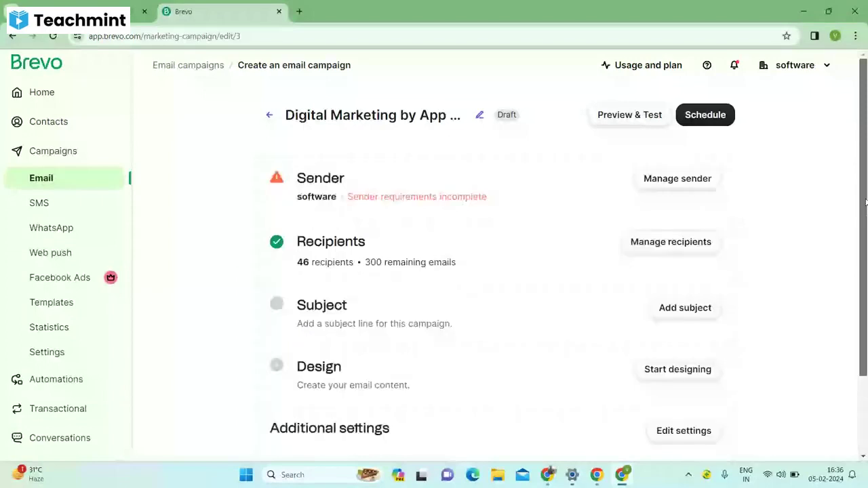
pyautogui.scroll(-1, 846, 240)
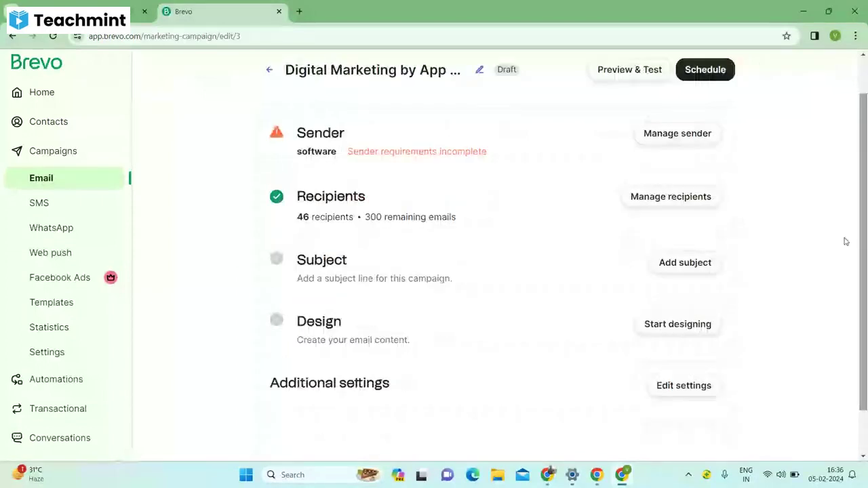
# Enter subject 'Dear Students Good Evening' and preview text 'App Genesis is providing Digital marketing class for you.'.
pyautogui.click(685, 263)
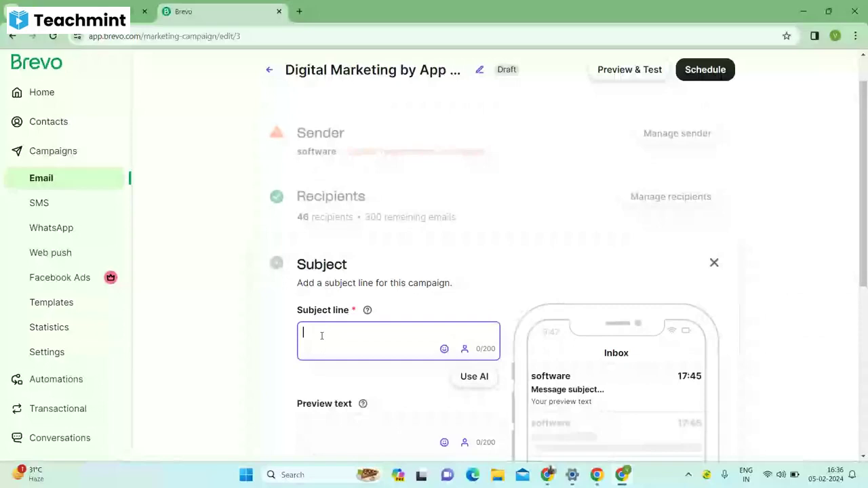
pyautogui.write('Dear Students ')
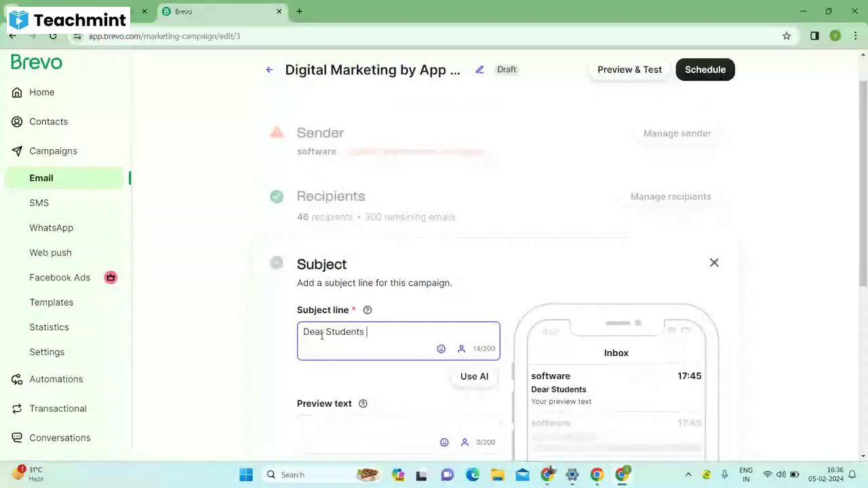
pyautogui.write('Goo')
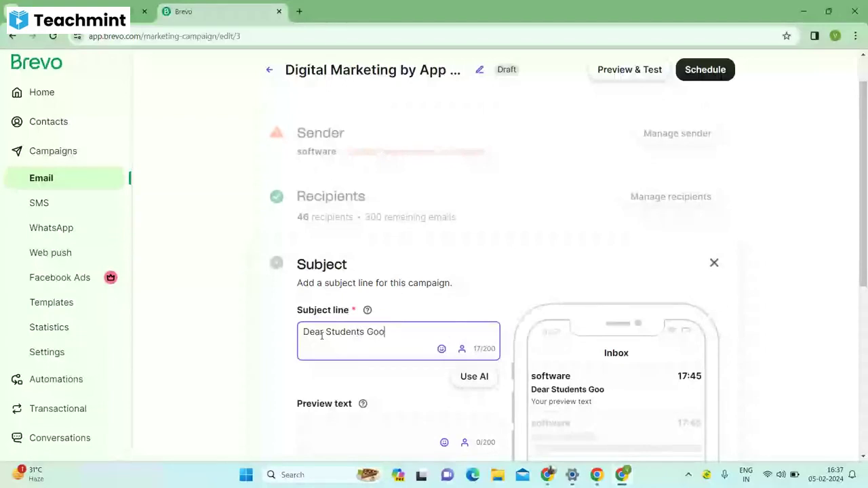
pyautogui.write('d ')
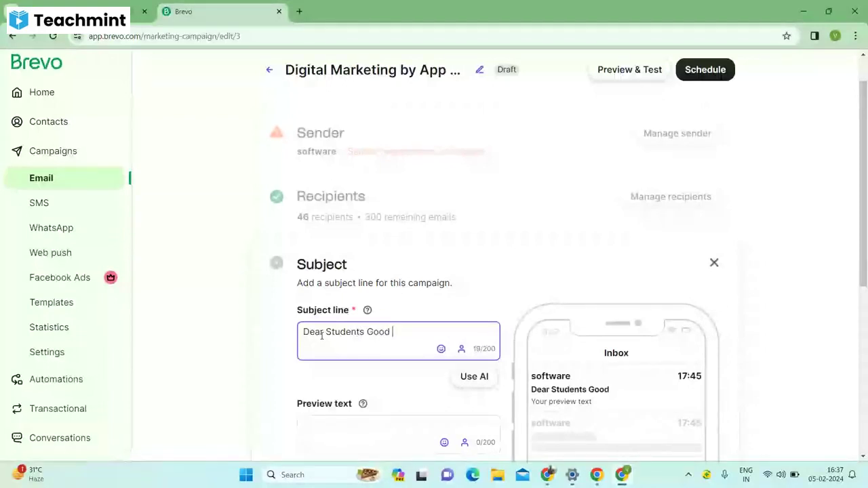
pyautogui.write('Evening')
pyautogui.click(323, 444)
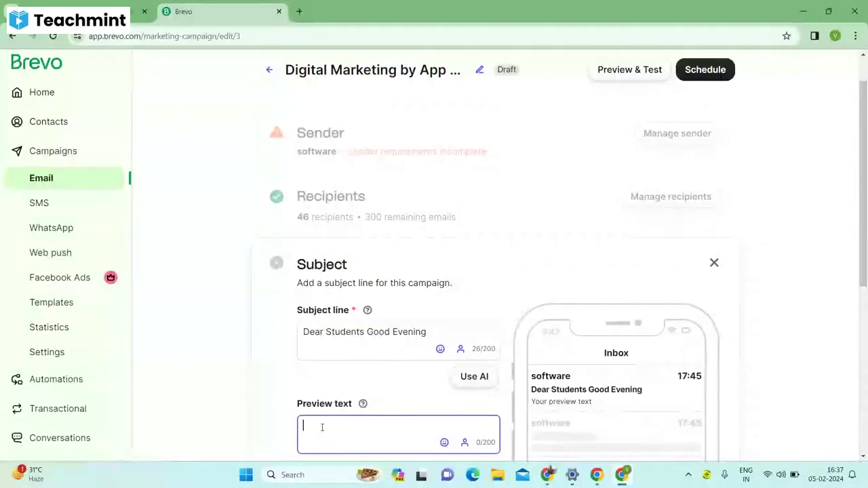
pyautogui.write('App Gene')
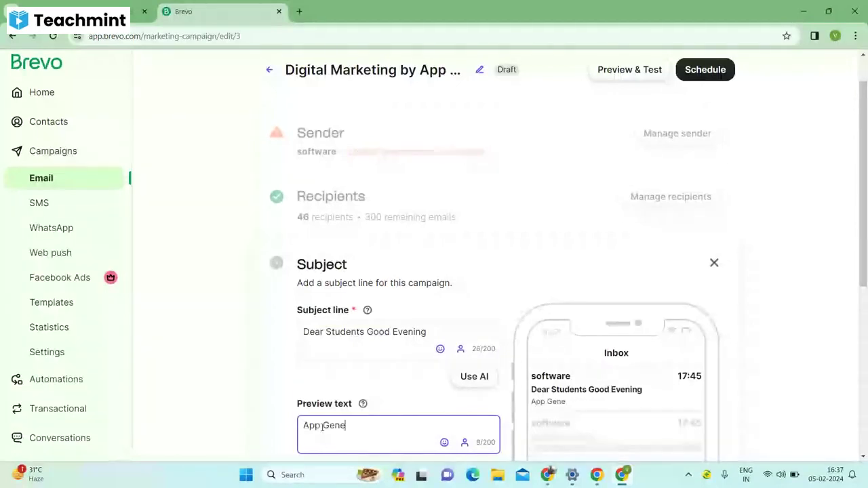
pyautogui.write('isi')
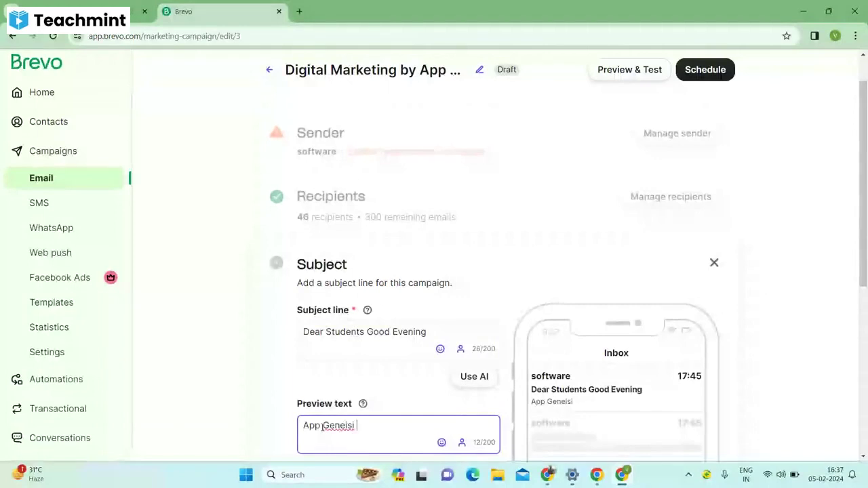
pyautogui.press('BackSpace')
pyautogui.press('BackSpace')
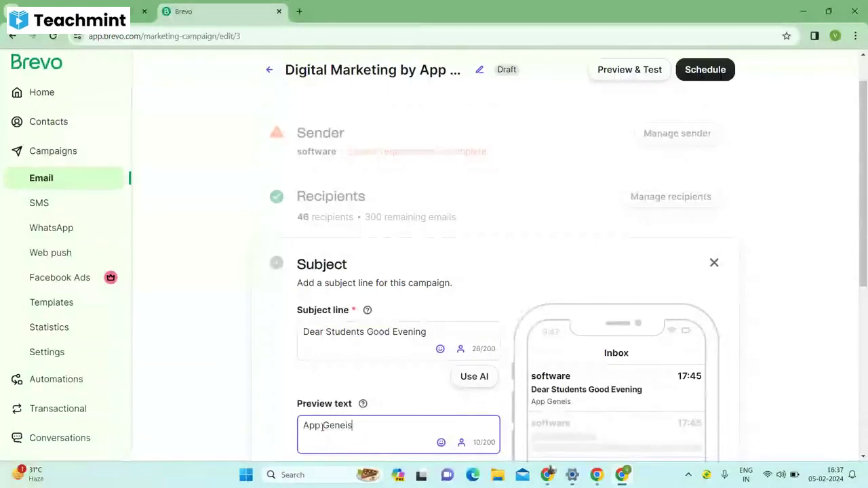
pyautogui.write('sis')
pyautogui.press('BackSpace')
pyautogui.press('BackSpace')
pyautogui.press('BackSpace')
pyautogui.press('BackSpace')
pyautogui.press('BackSpace')
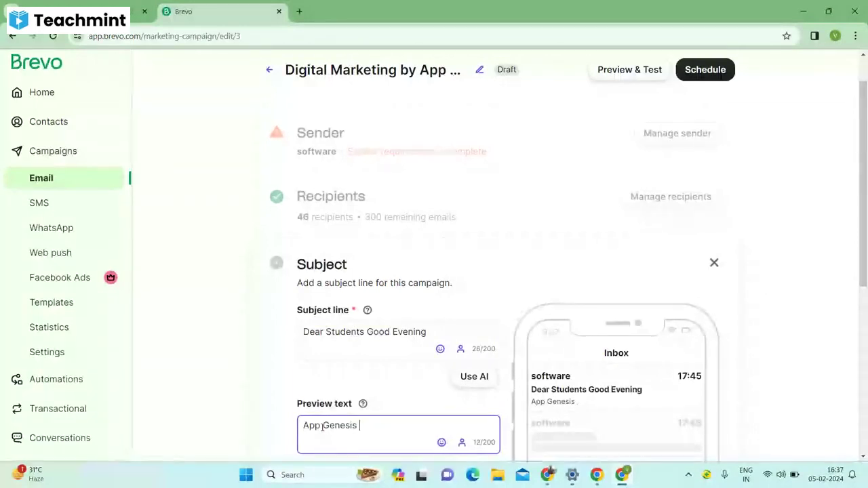
pyautogui.write('is providing ')
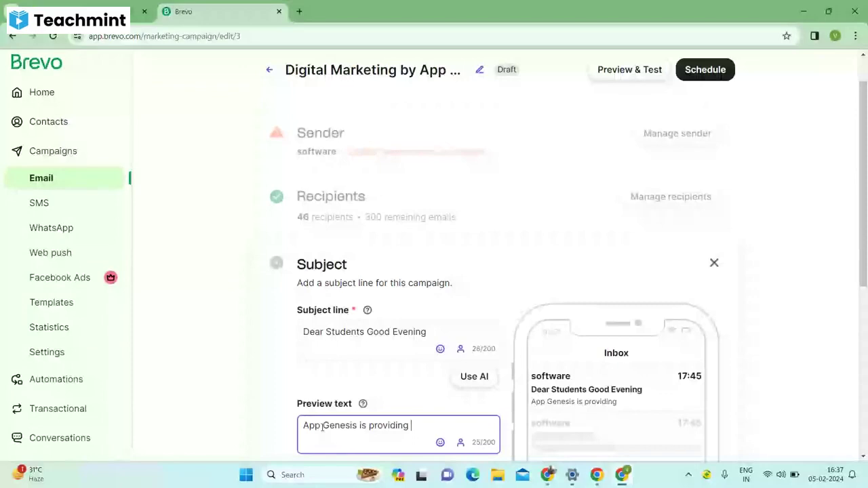
pyautogui.write('Digi')
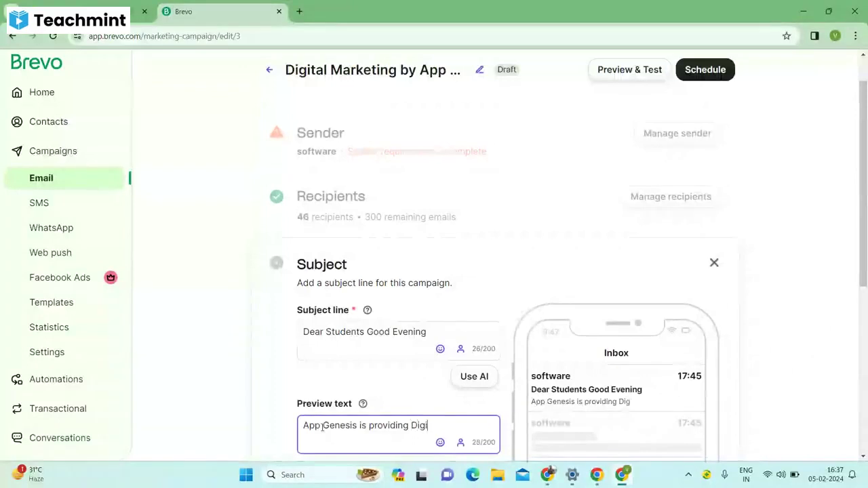
pyautogui.write('tal ,a')
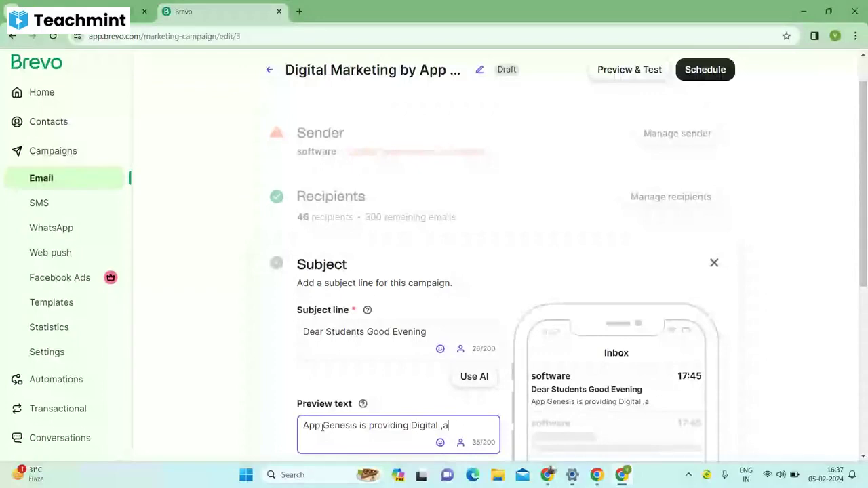
pyautogui.press('BackSpace')
pyautogui.press('BackSpace')
pyautogui.write('ma')
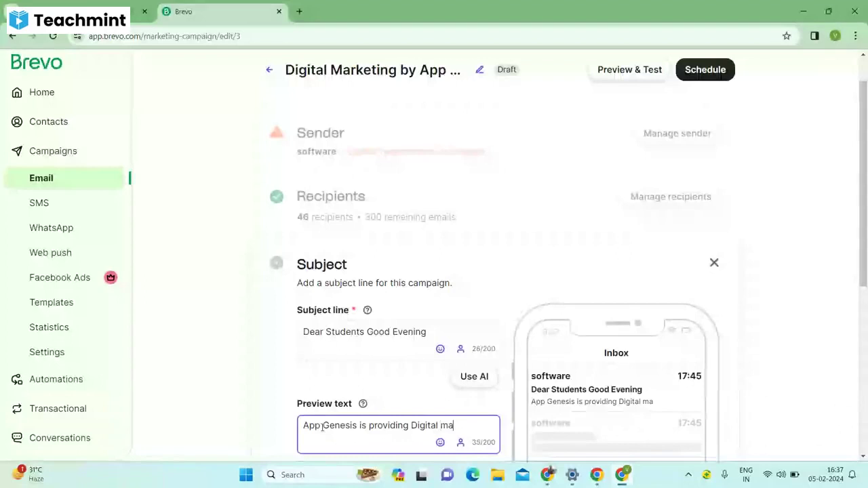
pyautogui.write('rketing cl asss')
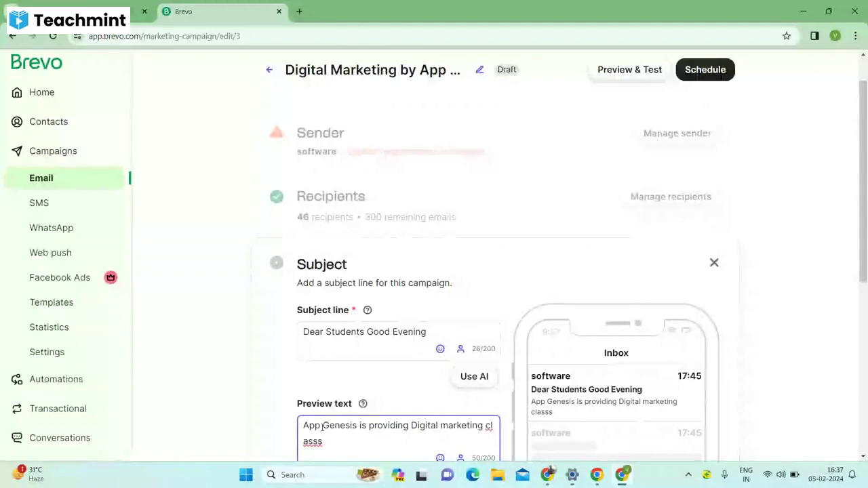
pyautogui.write(' for you .')
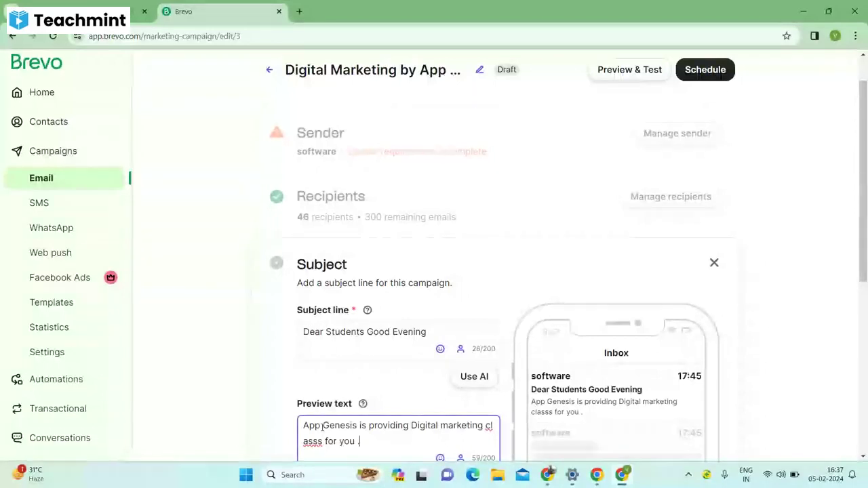
# Correct 'class', append 'Please click the below link and registor' to the preview text, and save.
pyautogui.click(319, 441)
pyautogui.press('BackSpace')
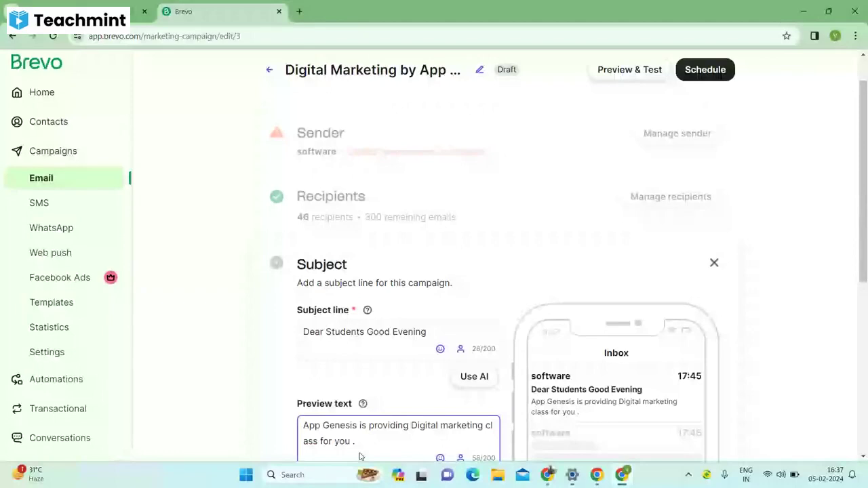
pyautogui.write('Please clik')
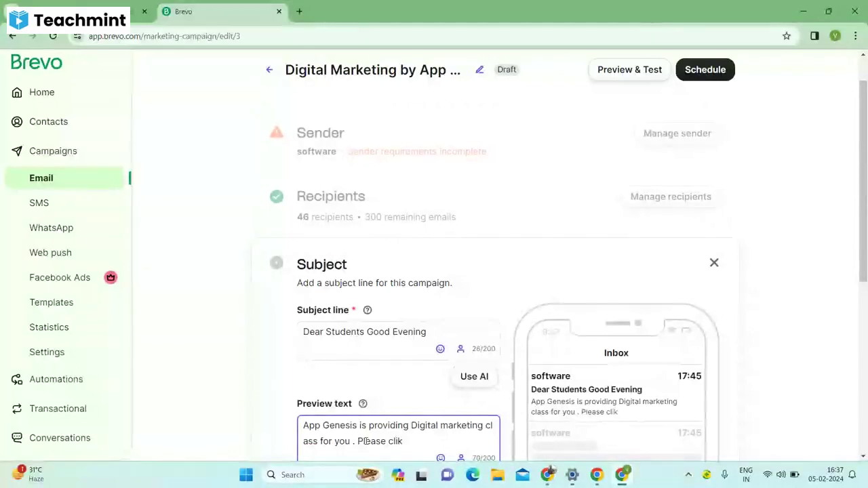
pyautogui.press('BackSpace')
pyautogui.write('c')
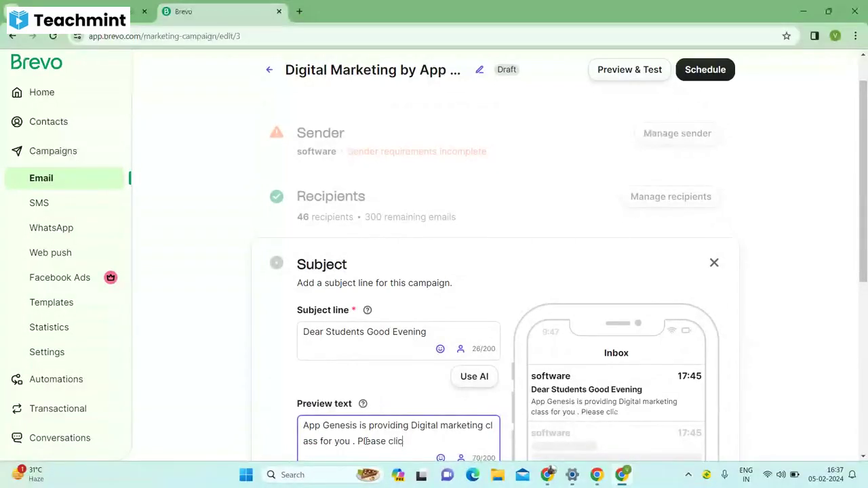
pyautogui.write('k the ')
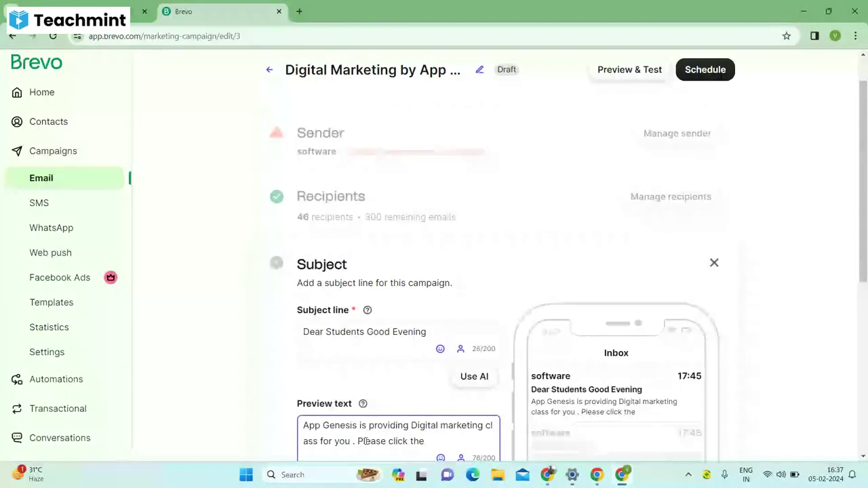
pyautogui.write('below link a')
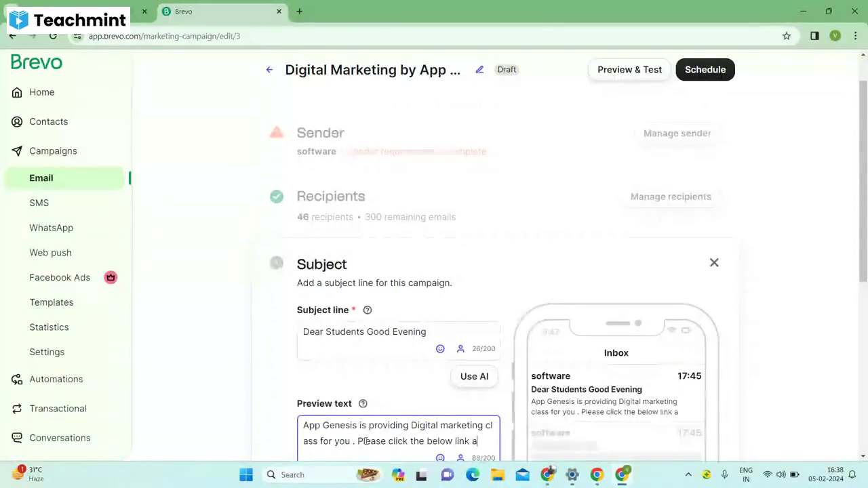
pyautogui.write('nd registor')
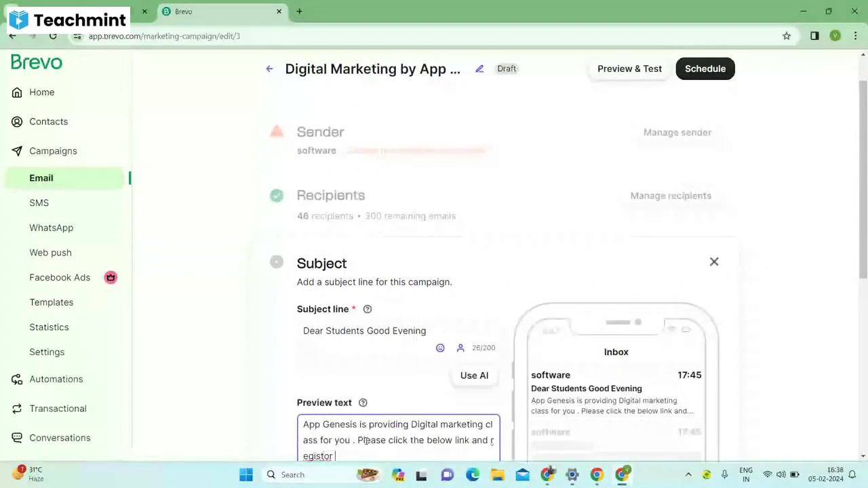
pyautogui.scroll(-1, 839, 279)
pyautogui.press('BackSpace')
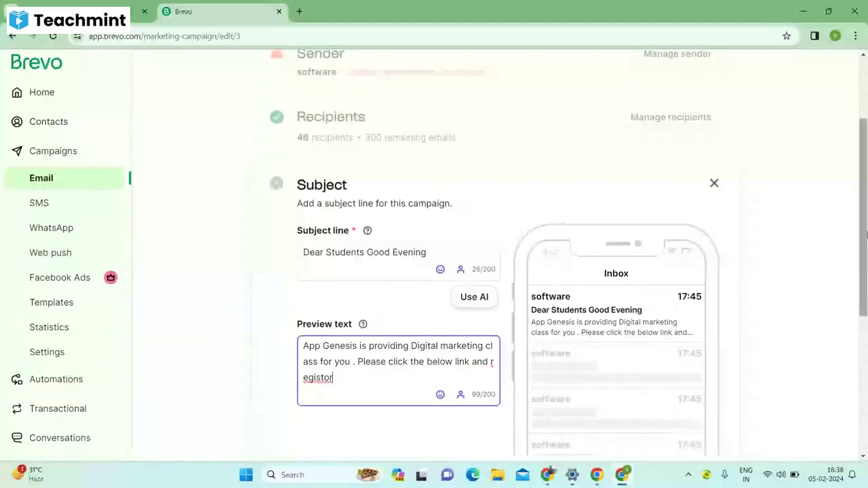
pyautogui.scroll(-3, 866, 234)
pyautogui.click(689, 290)
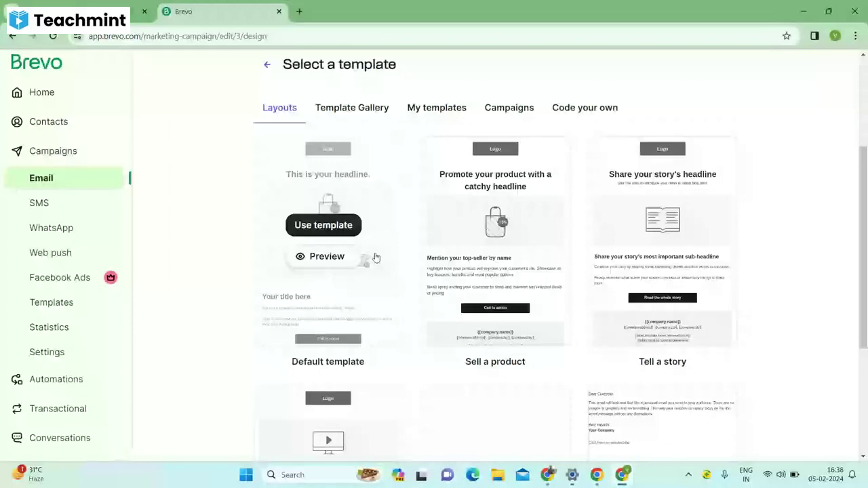
# Start from the Default template and browse stock images to replace the email's headline image.
pyautogui.click(324, 224)
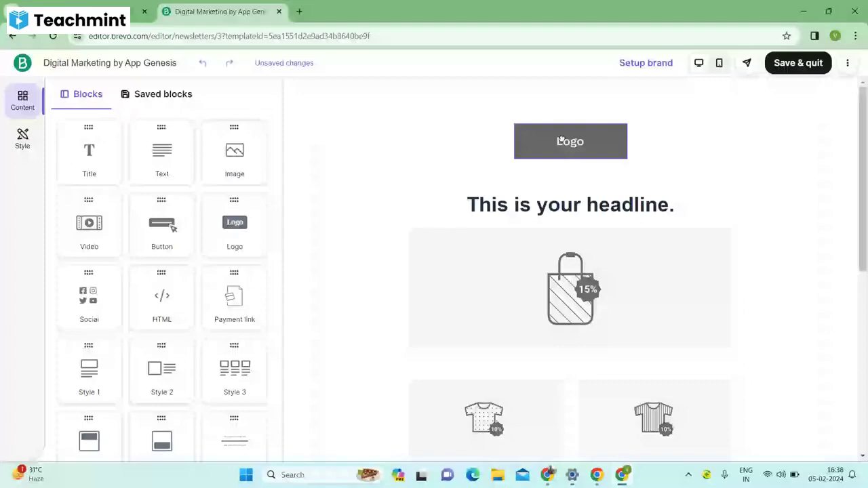
pyautogui.click(561, 140)
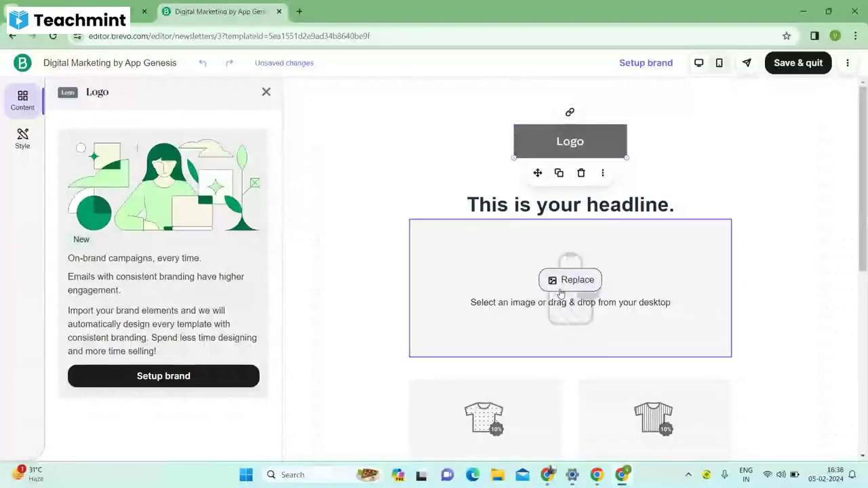
pyautogui.click(561, 291)
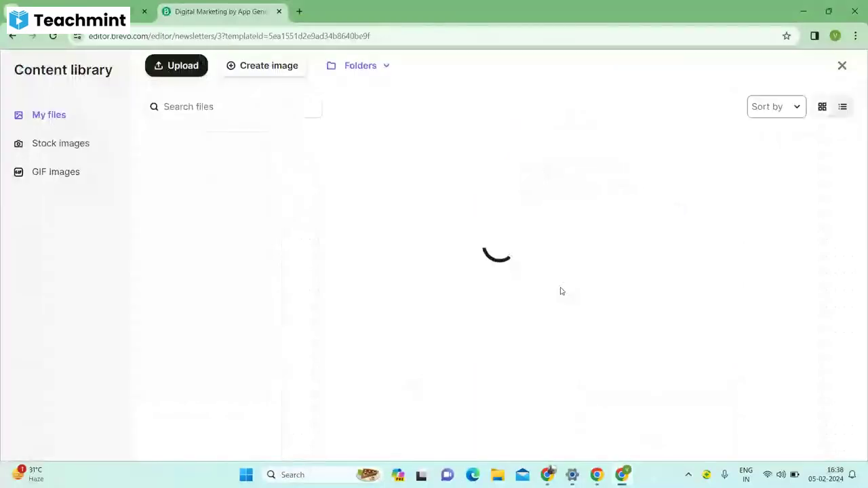
pyautogui.click(333, 80)
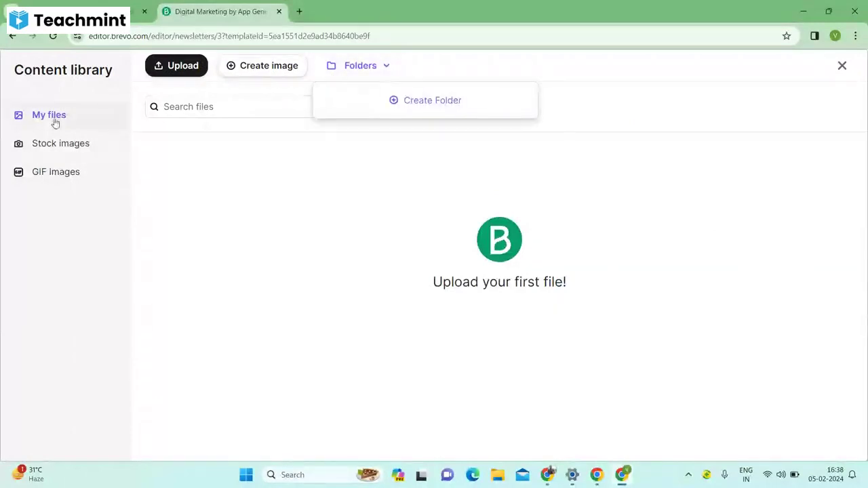
pyautogui.click(61, 145)
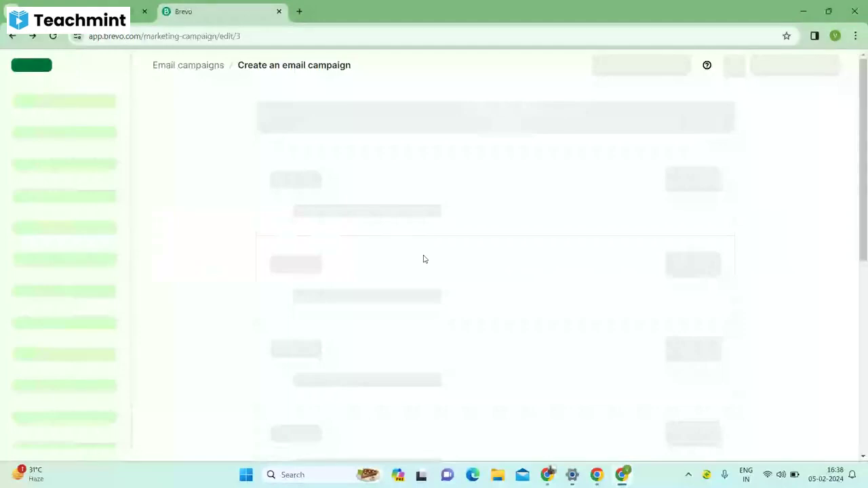
# Schedule the Digital Marketing by App Genesis campaign with Send now to its 46 recipients.
pyautogui.moveTo(863, 179); pyautogui.dragTo(866, 318)
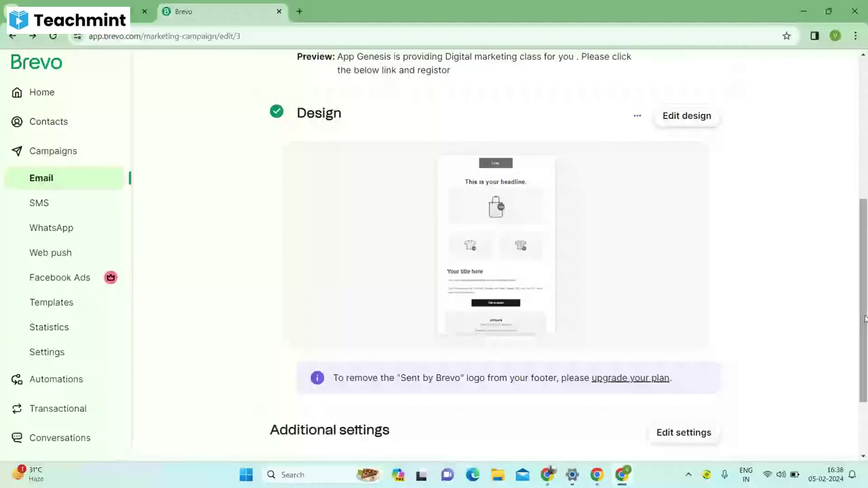
pyautogui.moveTo(865, 319); pyautogui.dragTo(866, 176)
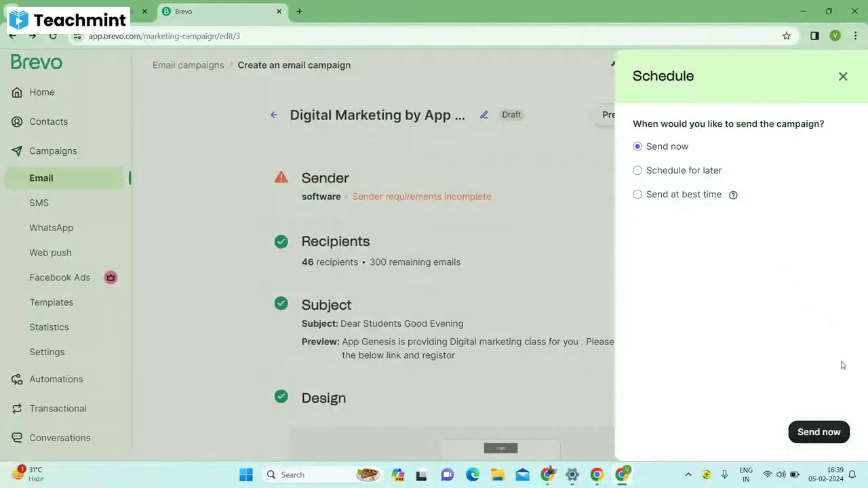
pyautogui.click(821, 433)
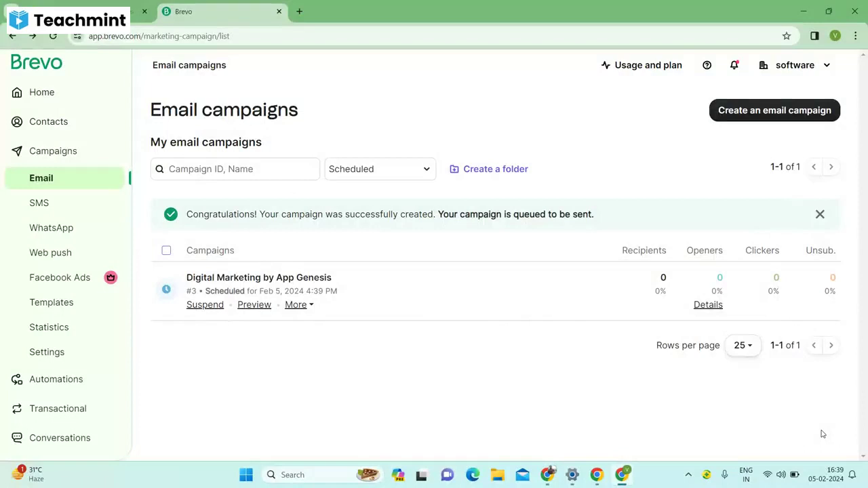
pyautogui.click(709, 305)
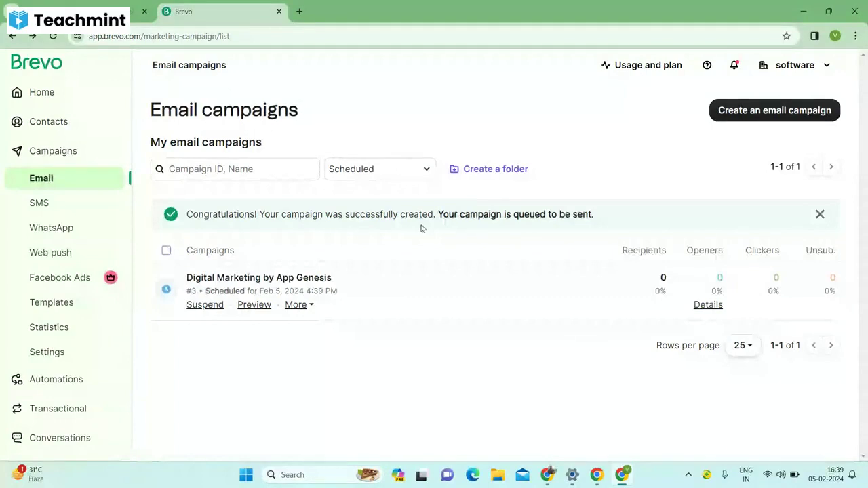
pyautogui.click(250, 309)
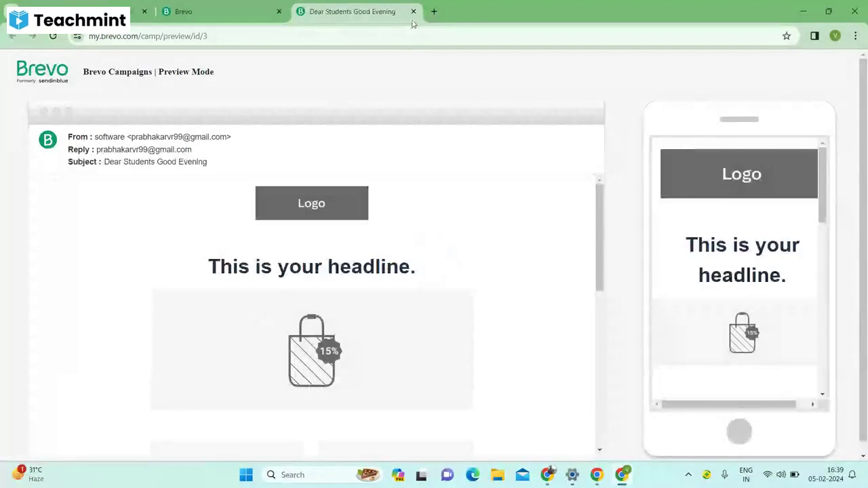
pyautogui.click(413, 11)
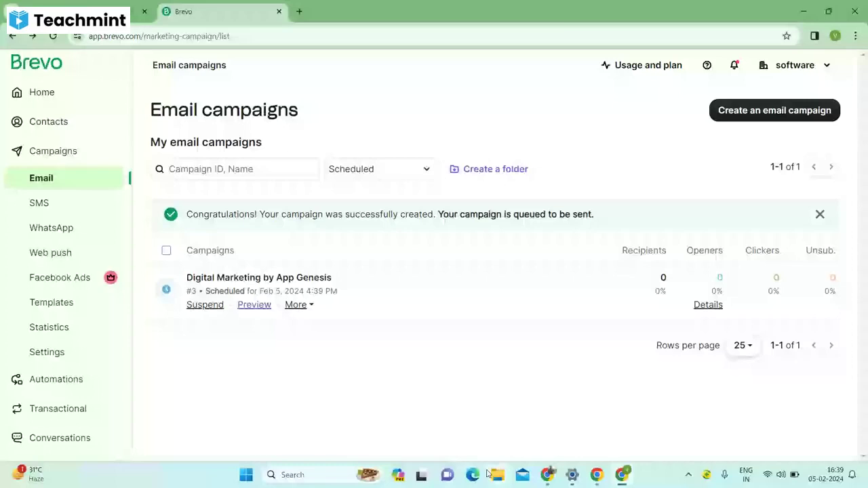
pyautogui.hotkey('alt', 'Tab')
pyautogui.click(773, 169)
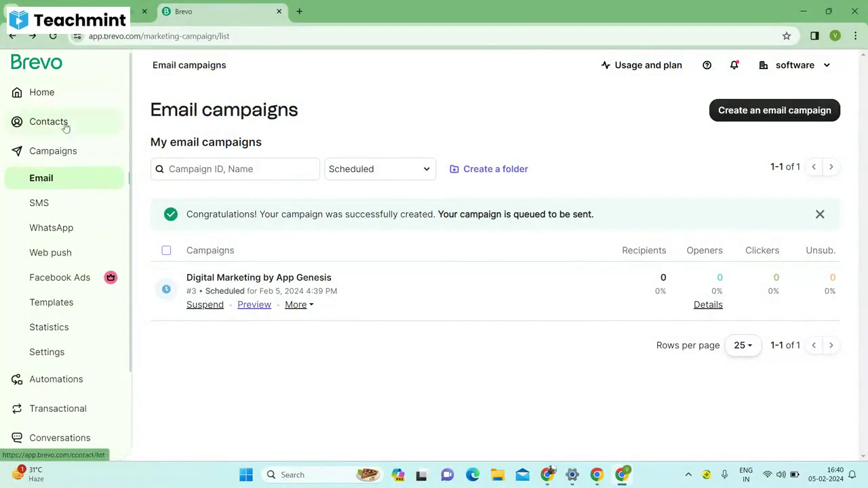
# Open the Campaigns dashboard listing Digital Marketing by App Genesis under Draft campaigns.
pyautogui.click(57, 156)
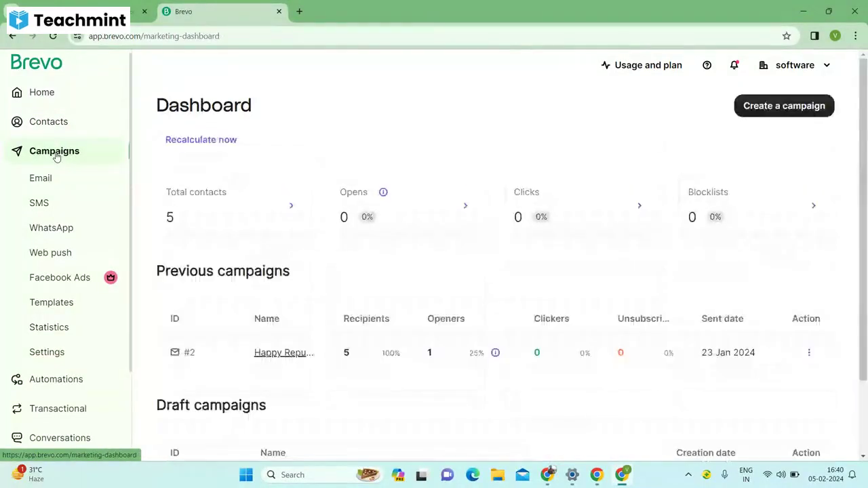
pyautogui.moveTo(860, 185); pyautogui.dragTo(860, 247)
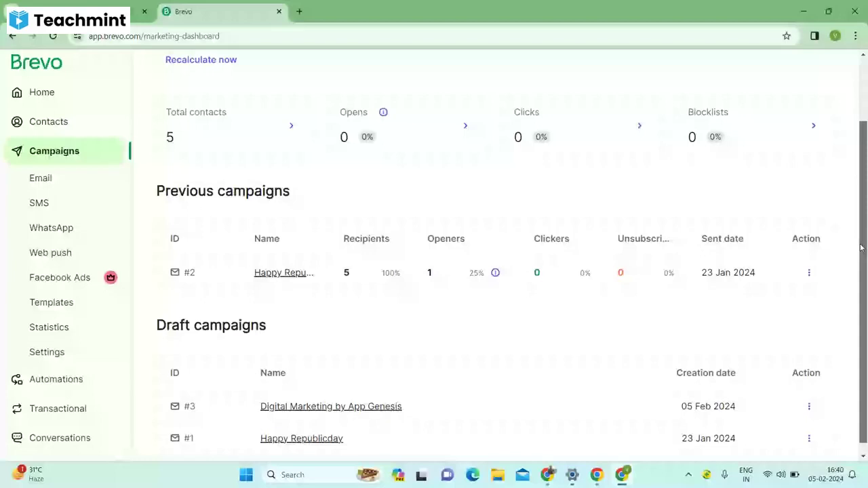
pyautogui.scroll(2, 861, 248)
pyautogui.moveTo(546, 477)
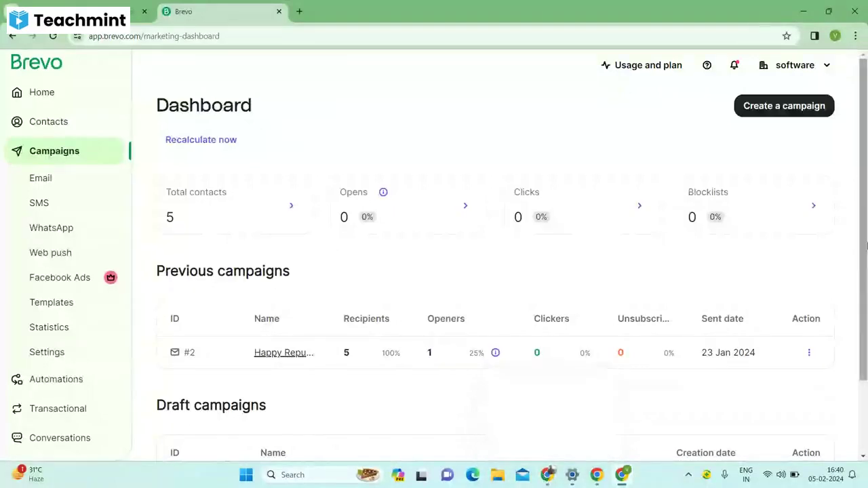
pyautogui.moveTo(867, 246)
pyautogui.mouseDown()
pyautogui.moveTo(867, 331)
pyautogui.moveTo(865, 235)
pyautogui.mouseUp()
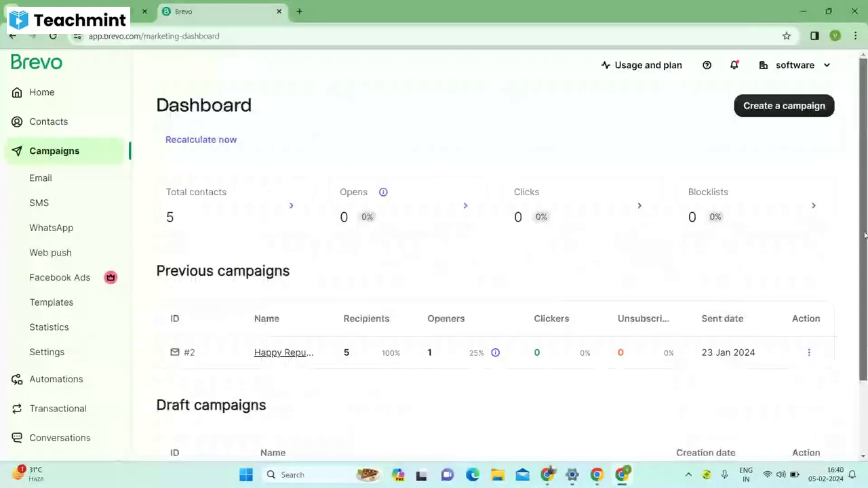
# Check the Brevo registration email in Gmail, then return to the Brevo dashboard.
pyautogui.click(108, 12)
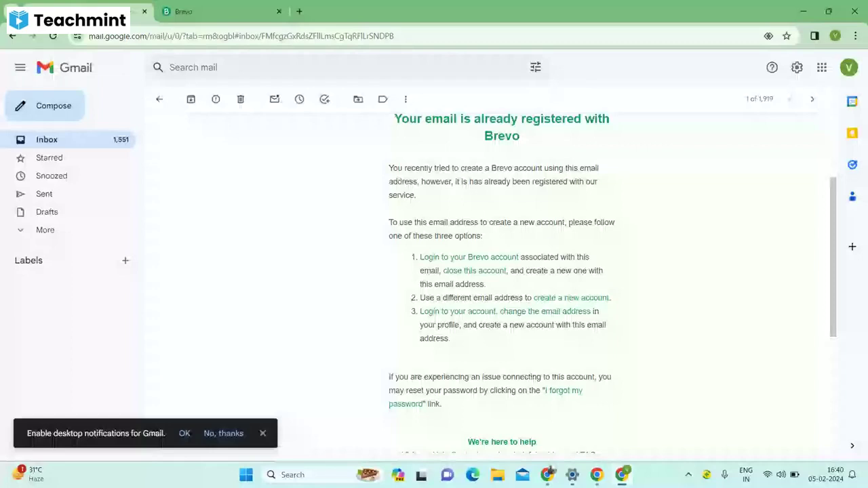
pyautogui.click(183, 12)
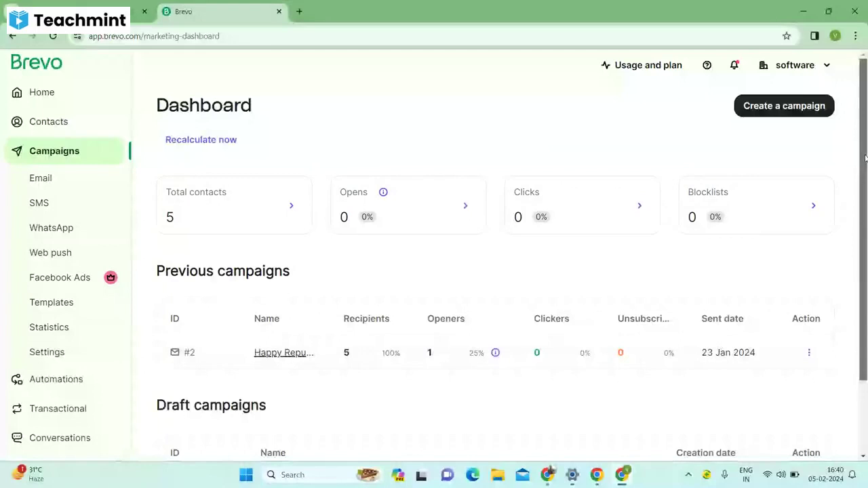
pyautogui.scroll(-2, 381, 402)
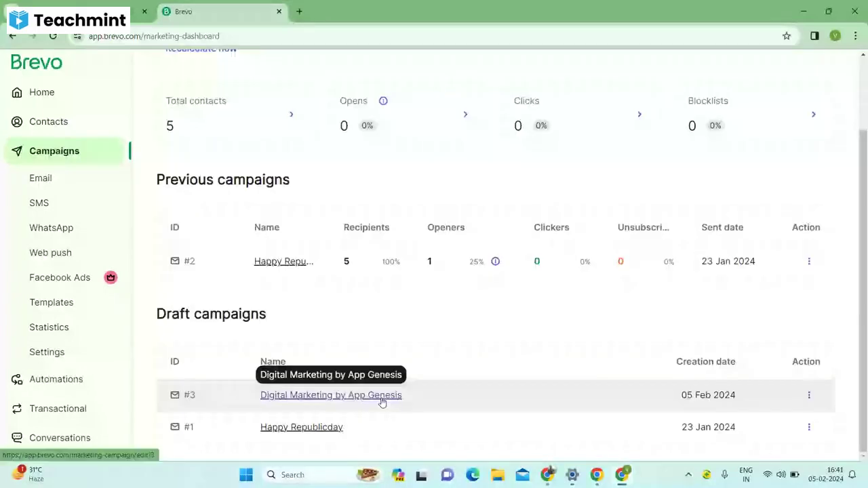
# Open the Digital Marketing by App Genesis campaign to verify it was sent to 46 recipients.
pyautogui.click(382, 399)
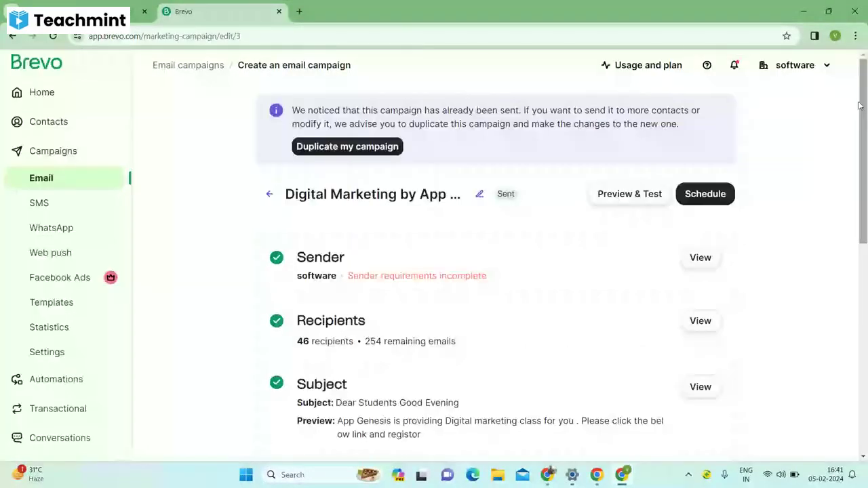
pyautogui.moveTo(859, 105); pyautogui.dragTo(854, 303)
pyautogui.scroll(-1, 852, 292)
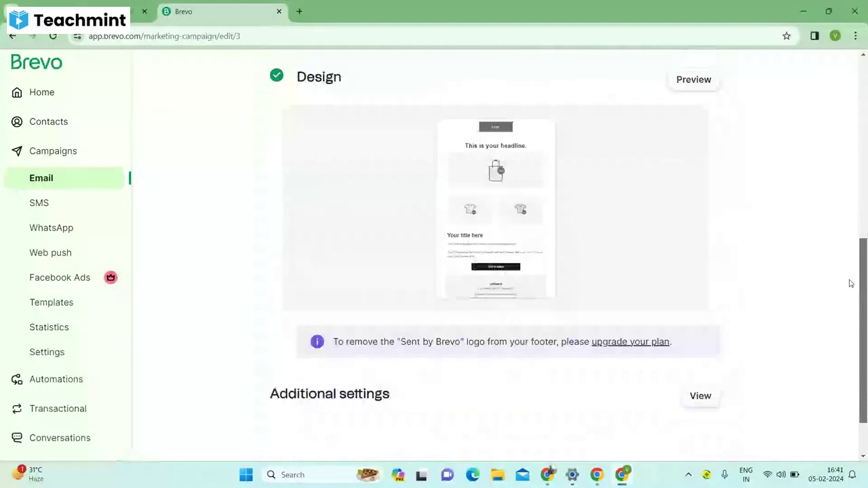
pyautogui.scroll(8, 818, 130)
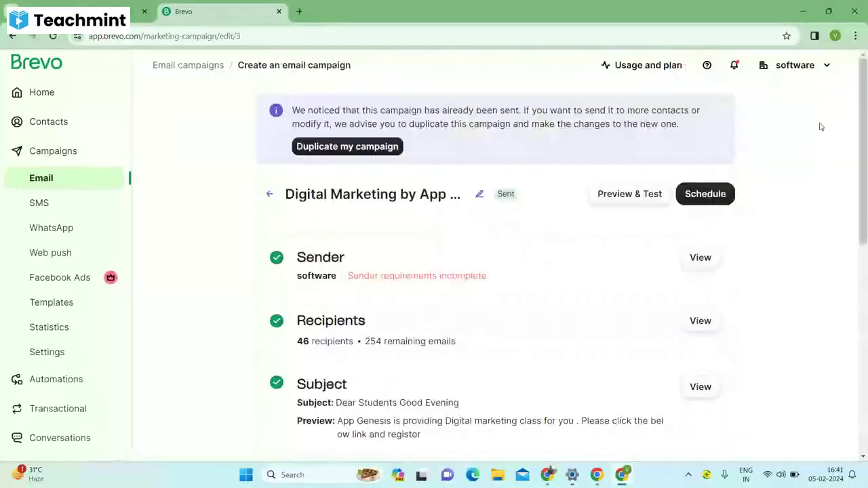
# Return to the dashboard, then bring up the Untitled form's responses summary showing 57 responses.
pyautogui.click(54, 152)
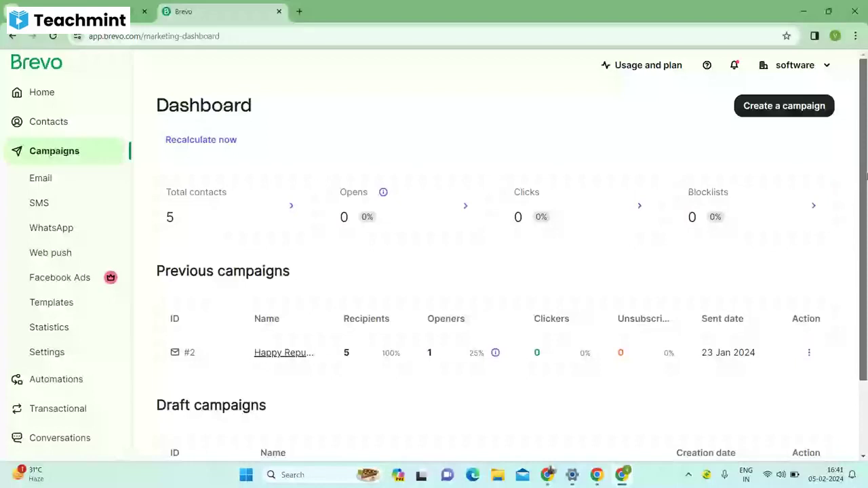
pyautogui.click(547, 479)
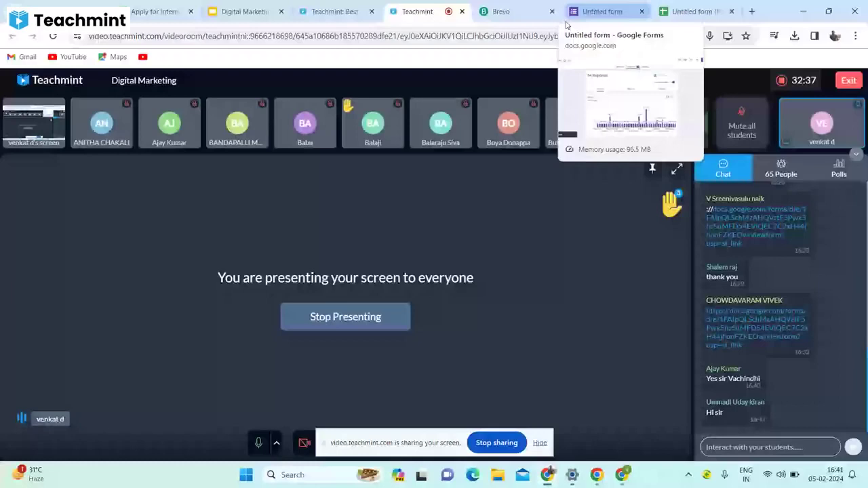
pyautogui.click(570, 15)
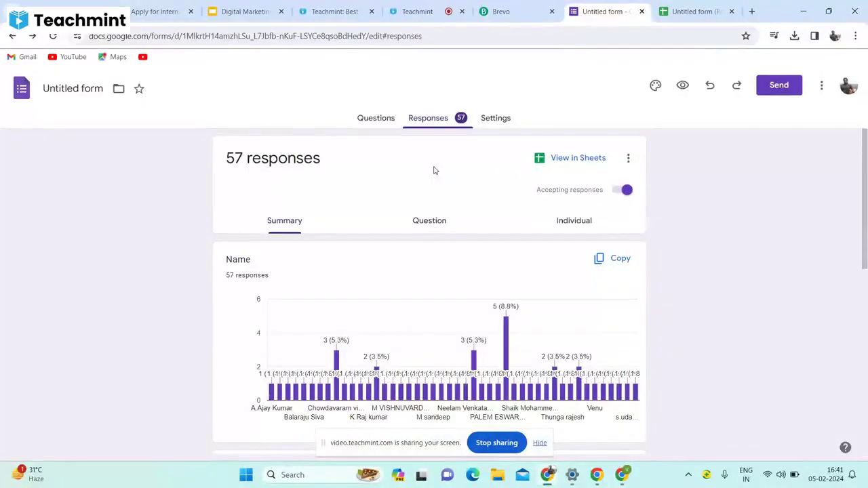
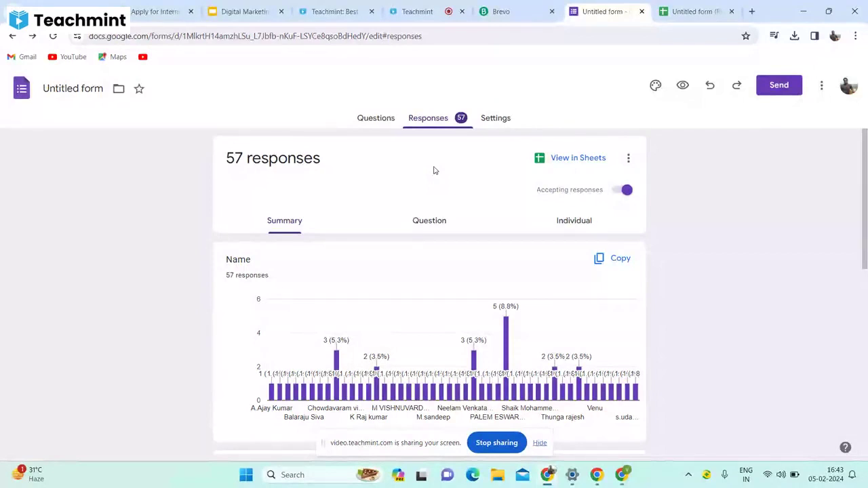
# Switch from the 57-response Forms summary to the Digital Marketing Classes deck on slide 14.
pyautogui.click(234, 11)
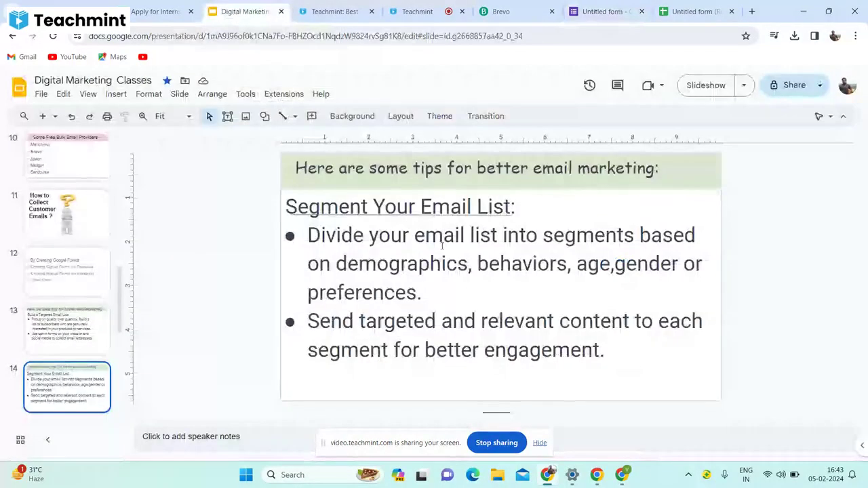
# Advance past Mobile Optimization and the customer-base advantage slide to slide 19, Whatsapp Business.
pyautogui.press('Down')
pyautogui.press('Down')
pyautogui.press('Down')
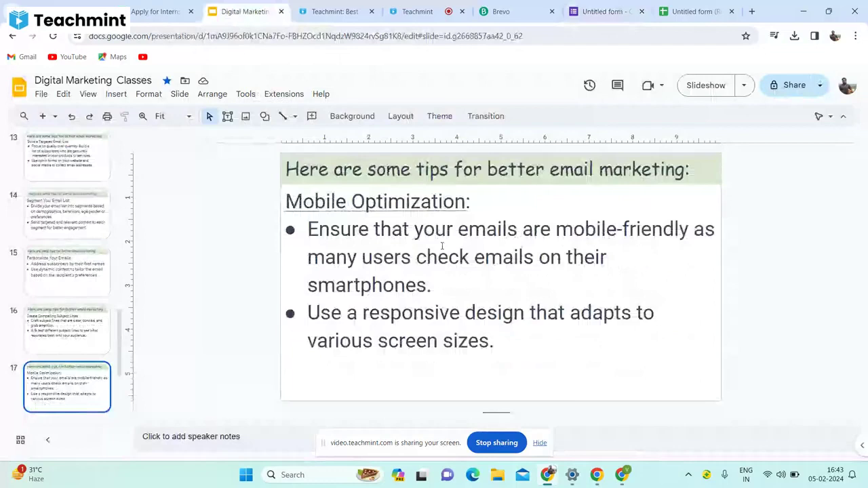
pyautogui.press('Down')
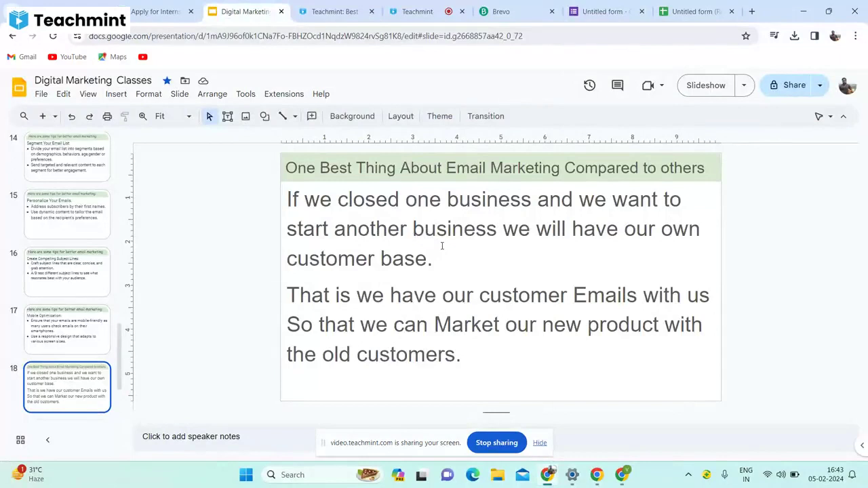
pyautogui.hotkey('ctrl', 'v')
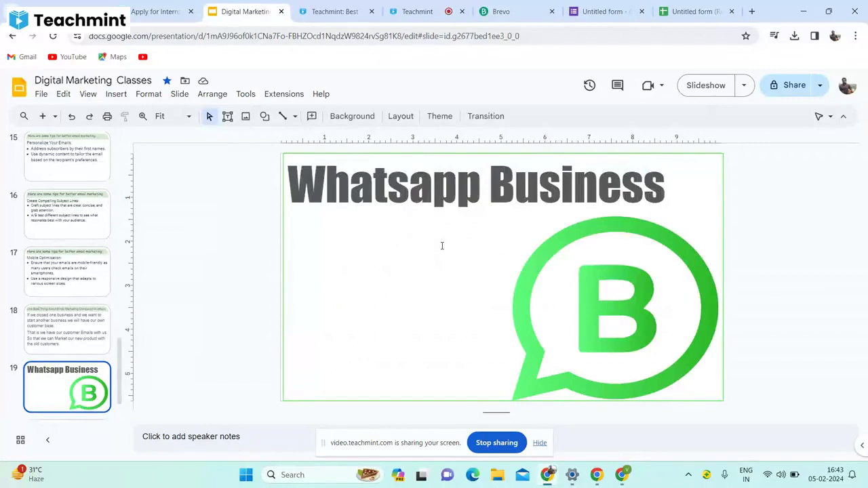
# Step back to slide 18 on email marketing's owned customer email base advantage.
pyautogui.press('Up')
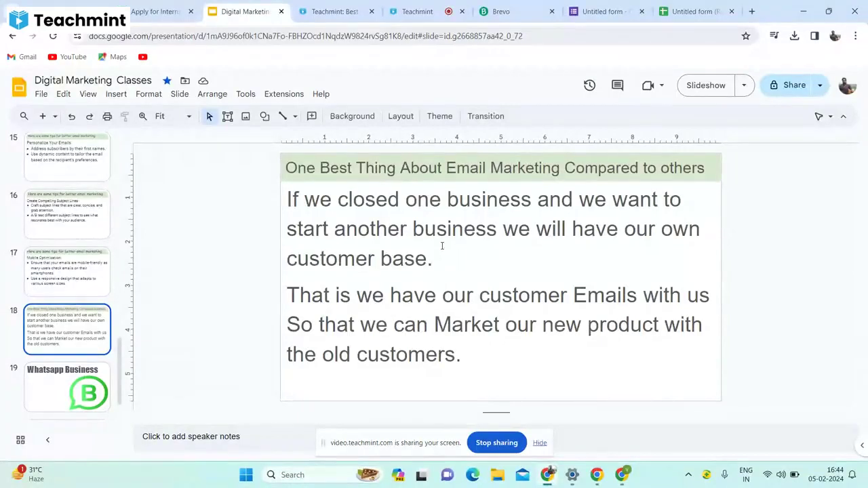
# Go back past the Google Forms and Collect Customer Emails slides to slide 7.
pyautogui.press('Up')
pyautogui.press('Up')
pyautogui.press('Up')
pyautogui.press('Up')
pyautogui.press('Up')
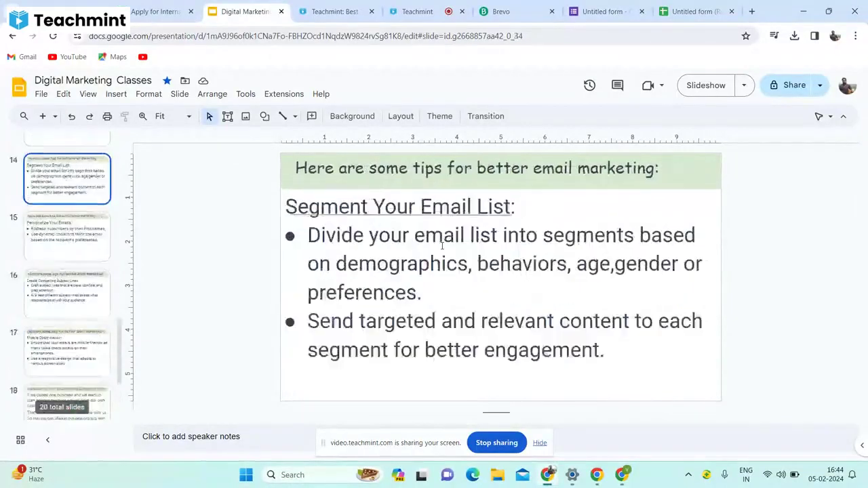
pyautogui.press('Up')
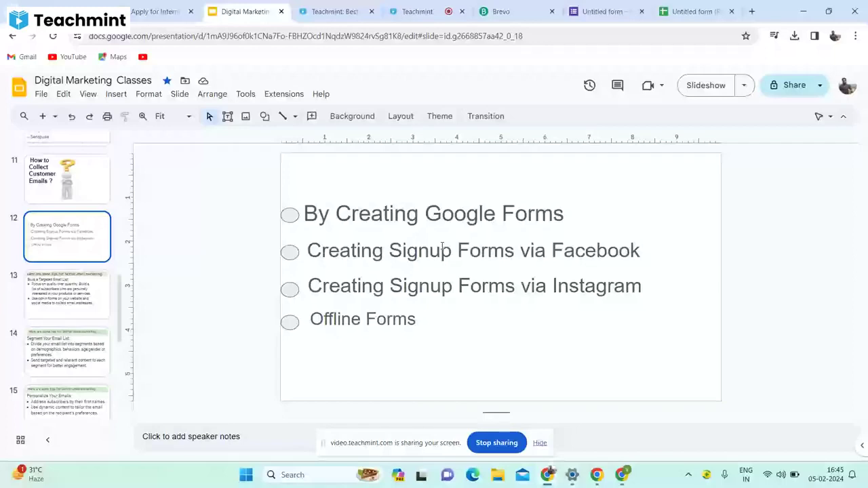
pyautogui.press('Up')
pyautogui.press('Up')
pyautogui.press('Up')
pyautogui.press('Up')
pyautogui.press('Up')
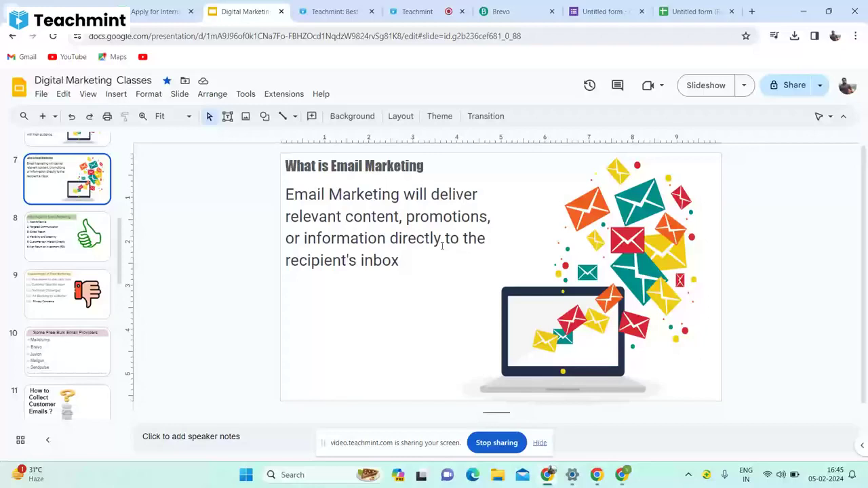
# Settle on slide 6, glance at the Teachmint class room, then return to the deck.
pyautogui.press('Down')
pyautogui.press('Up')
pyautogui.press('Up')
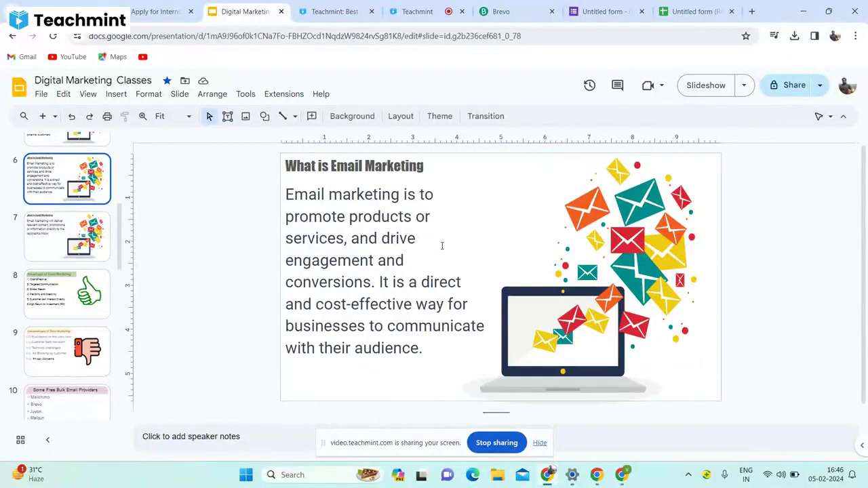
pyautogui.click(433, 11)
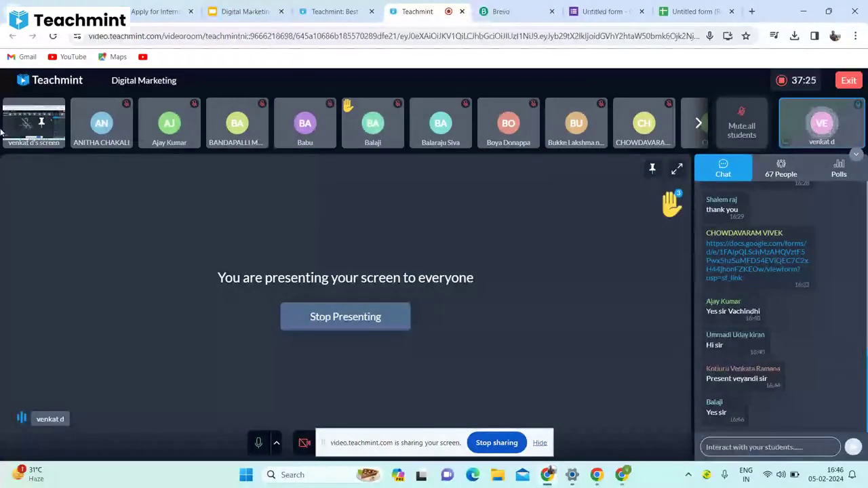
pyautogui.click(253, 14)
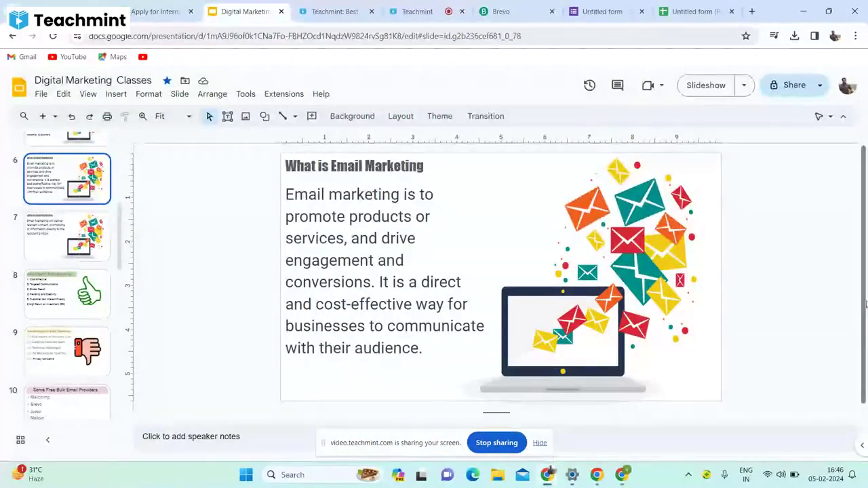
# Scroll back to slide 4, 'Types of Digital Marketing', listing Email Marketing through Whatsapp Business.
pyautogui.scroll(-1, 865, 325)
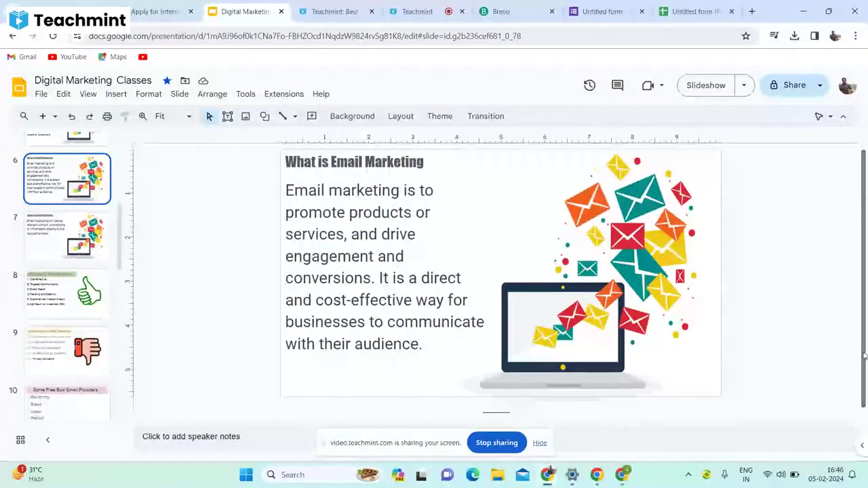
pyautogui.scroll(1, 866, 355)
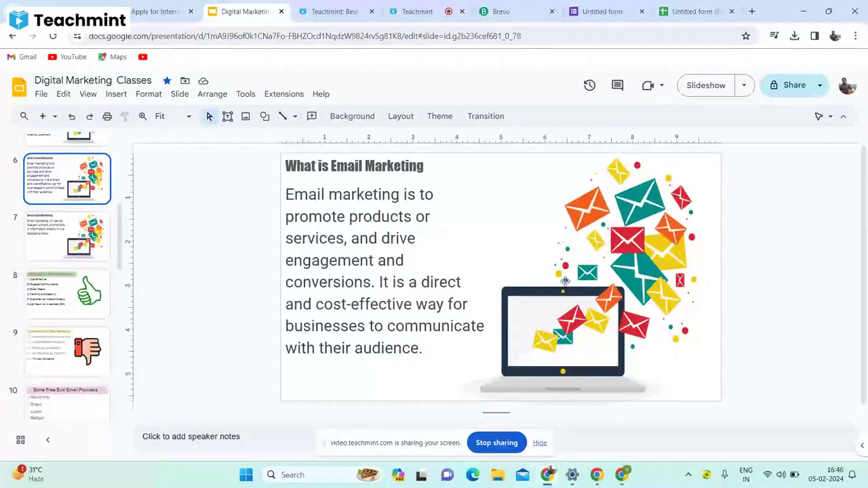
pyautogui.scroll(4, 569, 279)
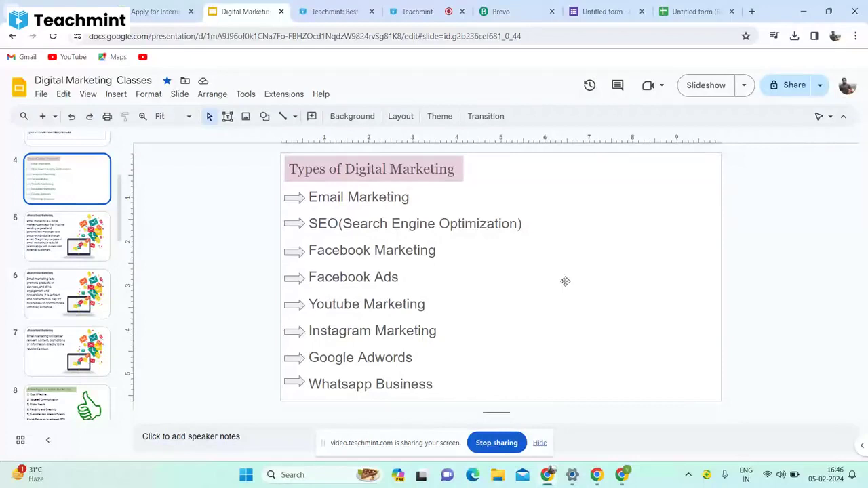
# Show the Teachmint live class where the screen is presented to 66 people.
pyautogui.click(417, 11)
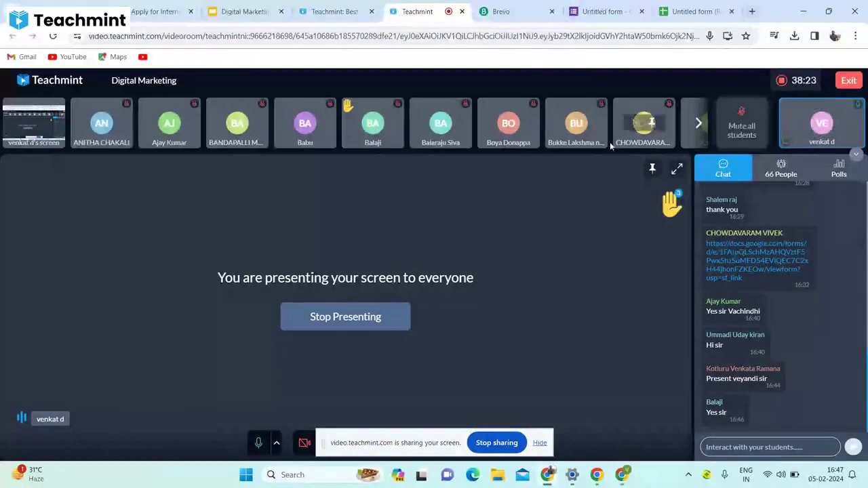
# Page through participant tiles, pin and unpin one, then return to slide 4 of the deck.
pyautogui.click(697, 125)
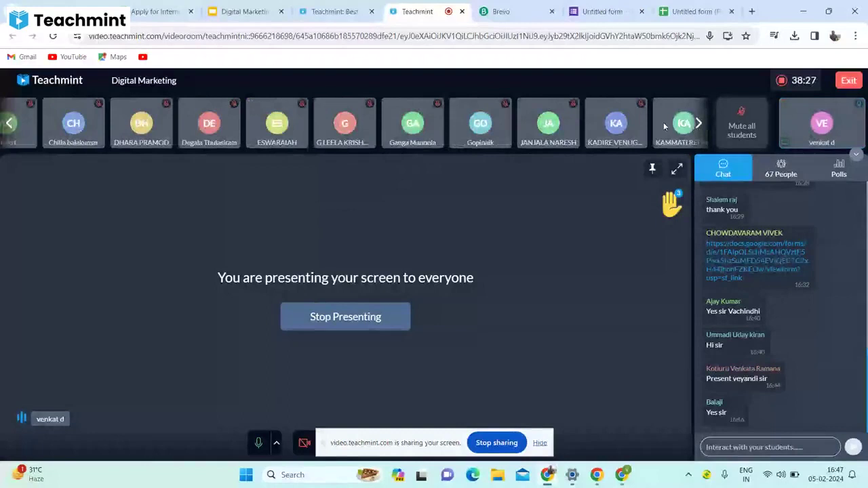
pyautogui.click(11, 124)
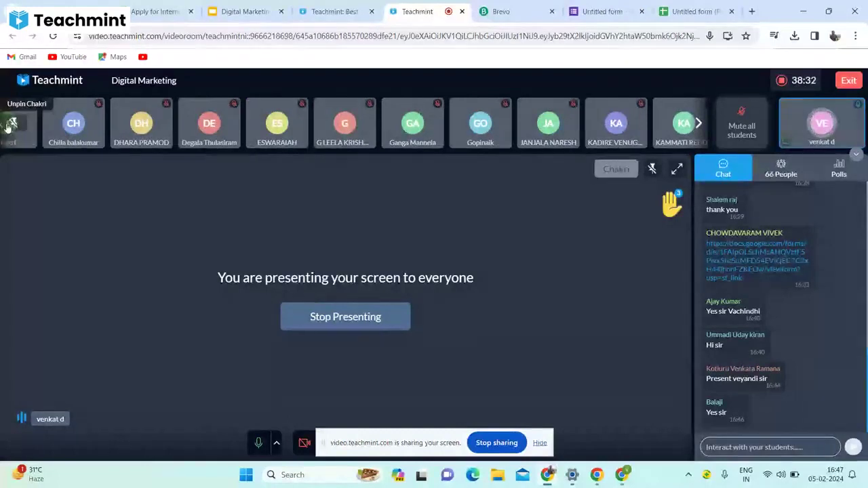
pyautogui.click(10, 125)
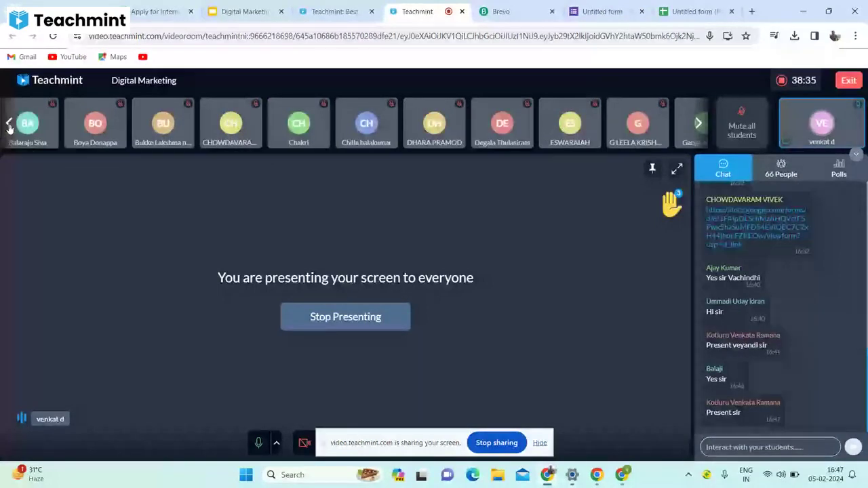
pyautogui.click(230, 15)
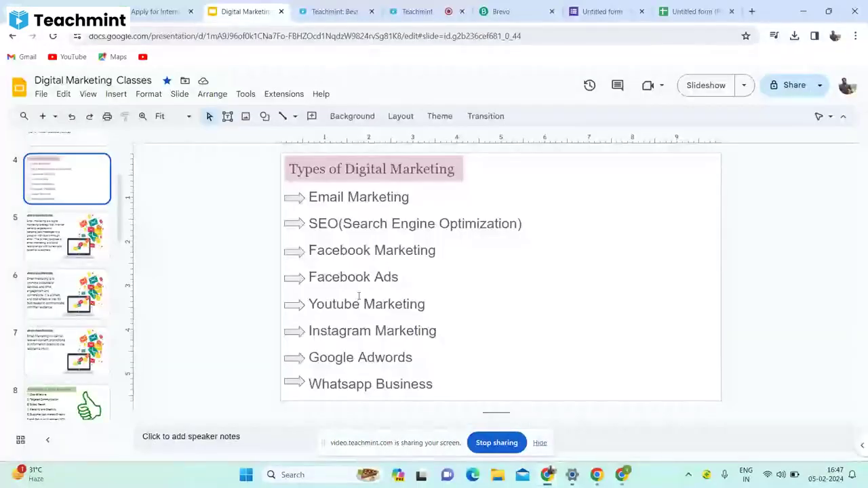
# Show slide 6, then bring up the Teachmint dashboard's Digital Marketing classroom summary.
pyautogui.click(67, 294)
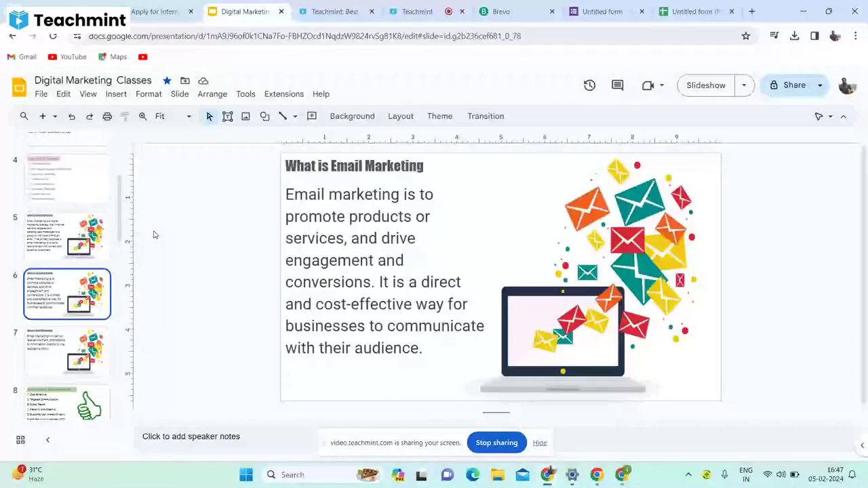
pyautogui.click(347, 19)
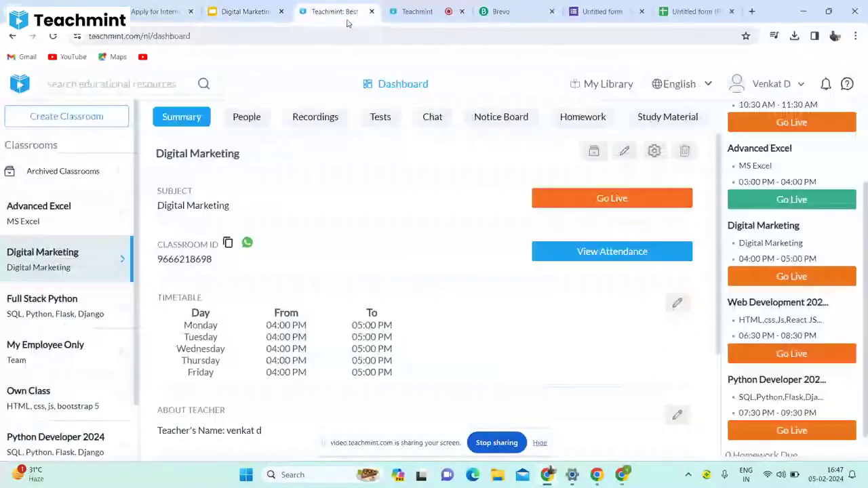
# Return to the live classroom and page through the student participant tiles.
pyautogui.click(415, 13)
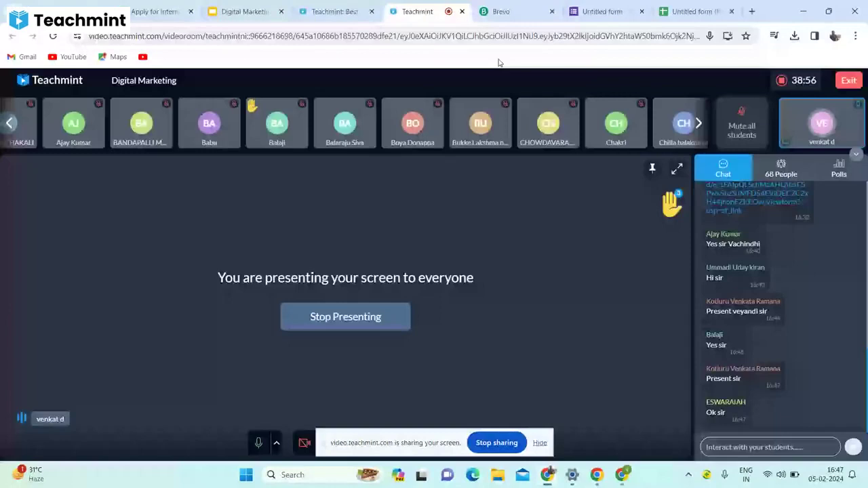
pyautogui.click(699, 123)
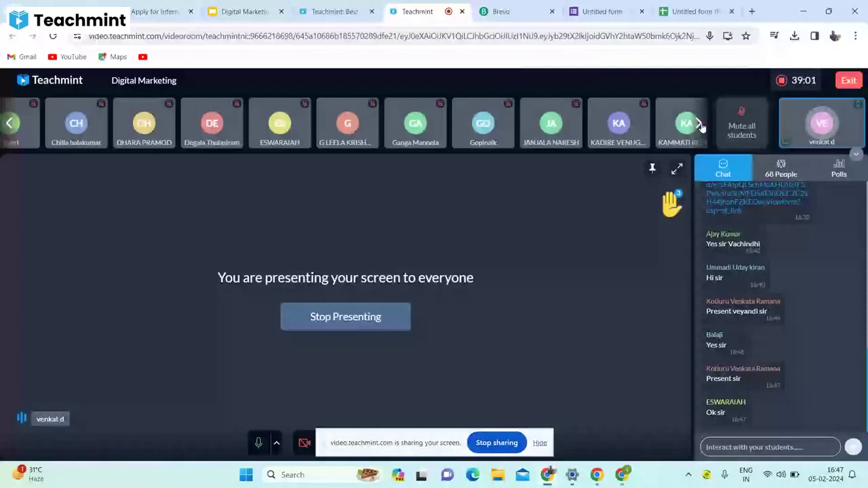
pyautogui.click(700, 124)
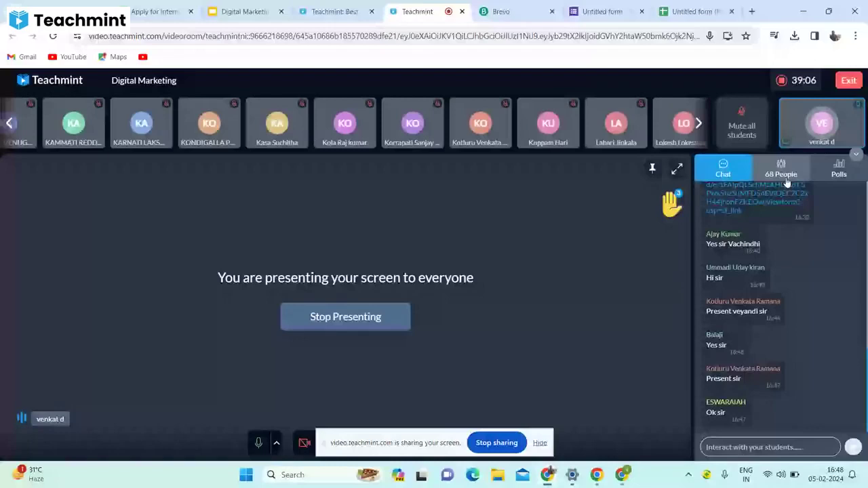
# Search the 68-person participant list for the student and give them presenter access.
pyautogui.click(786, 177)
pyautogui.click(749, 198)
pyautogui.write('S')
pyautogui.write('ri')
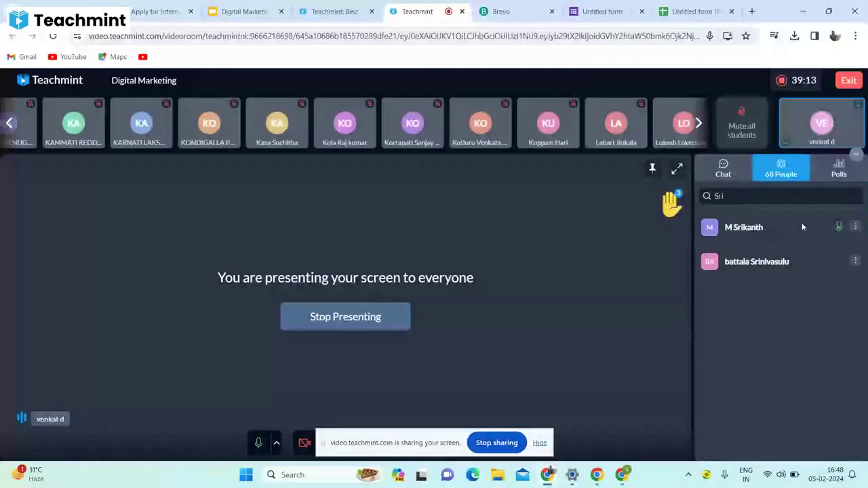
pyautogui.click(802, 224)
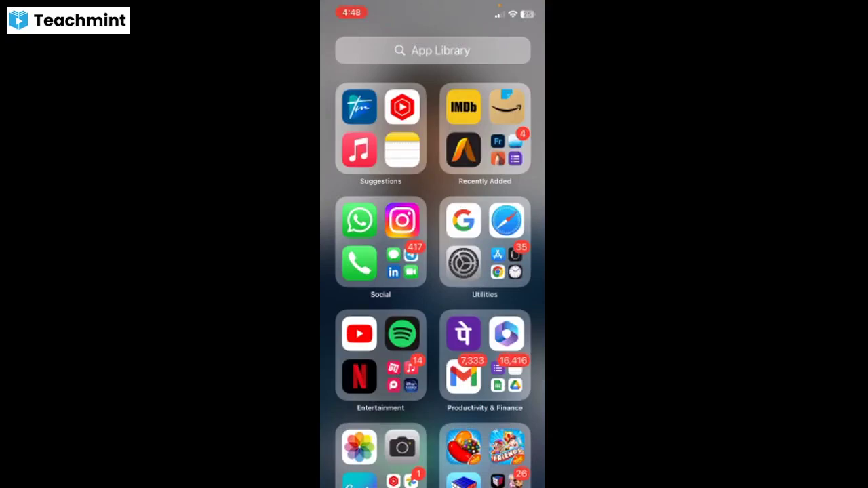
# In Safari, search Google for 'brevo' and open the sponsored Brevo result.
pyautogui.click(507, 221)
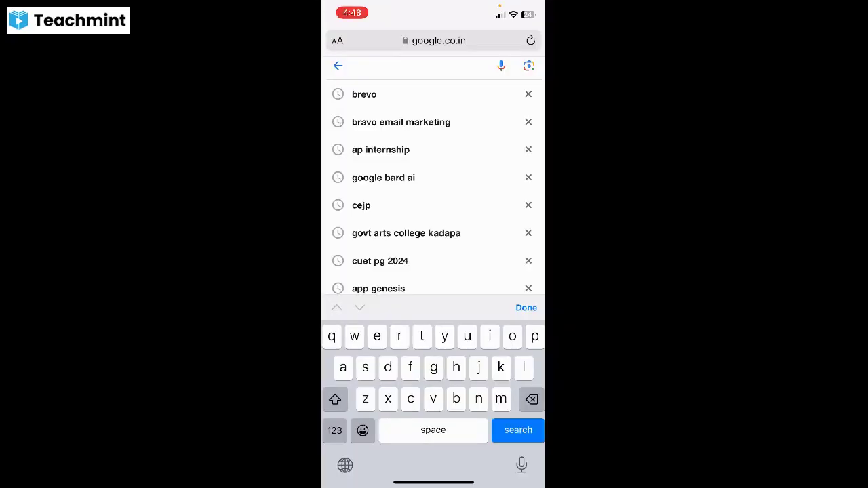
pyautogui.write('bre')
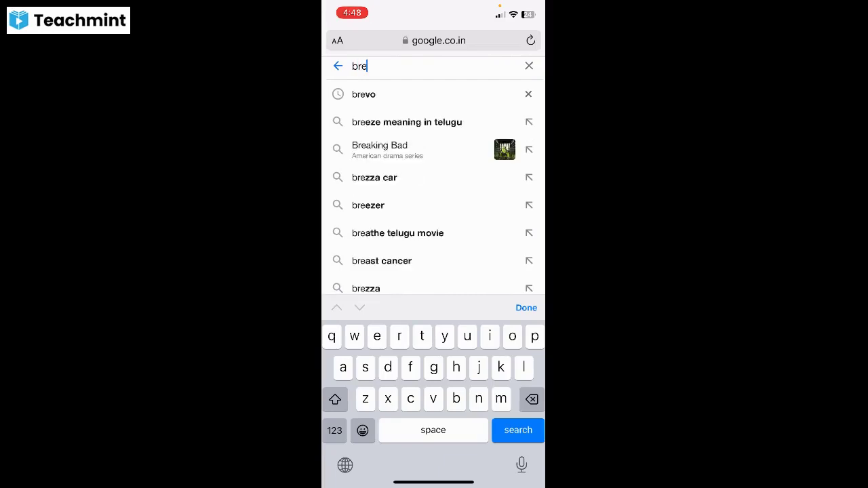
pyautogui.click(363, 95)
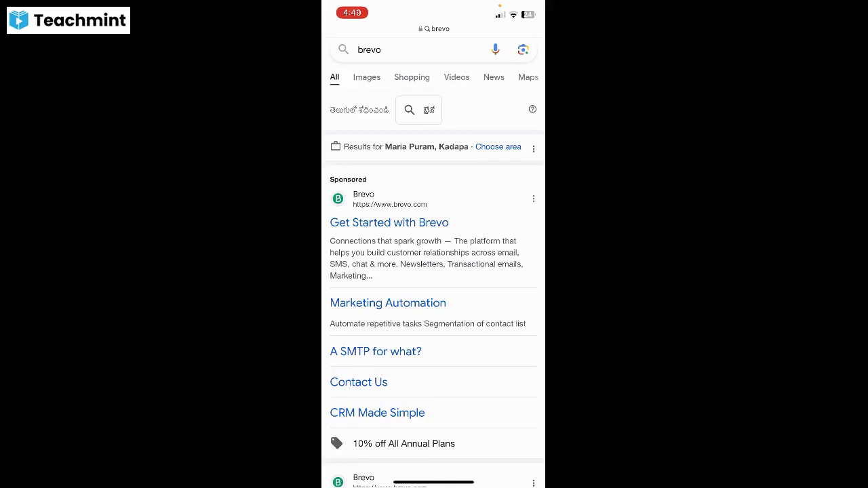
pyautogui.click(380, 203)
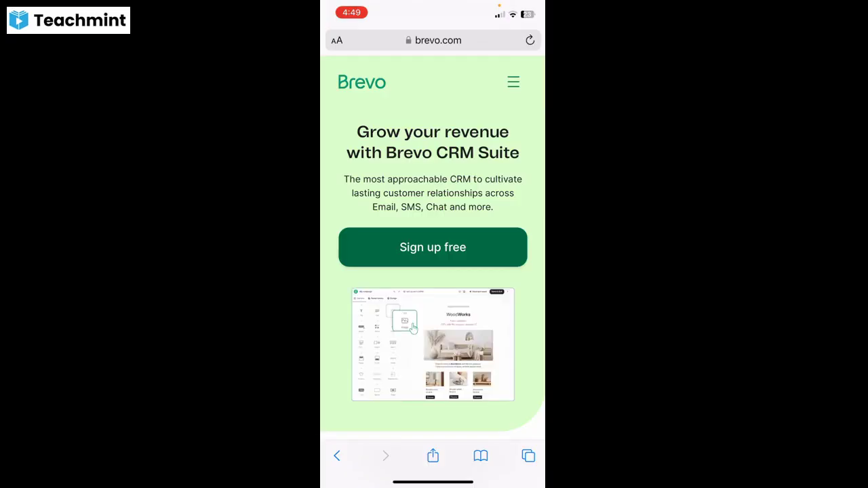
# Choose 'Sign up free' on Brevo and register using a Google account.
pyautogui.click(432, 247)
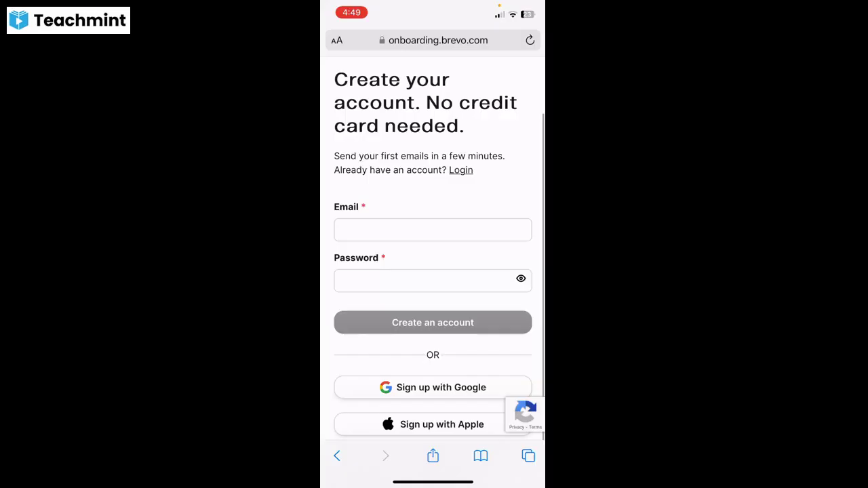
pyautogui.click(433, 387)
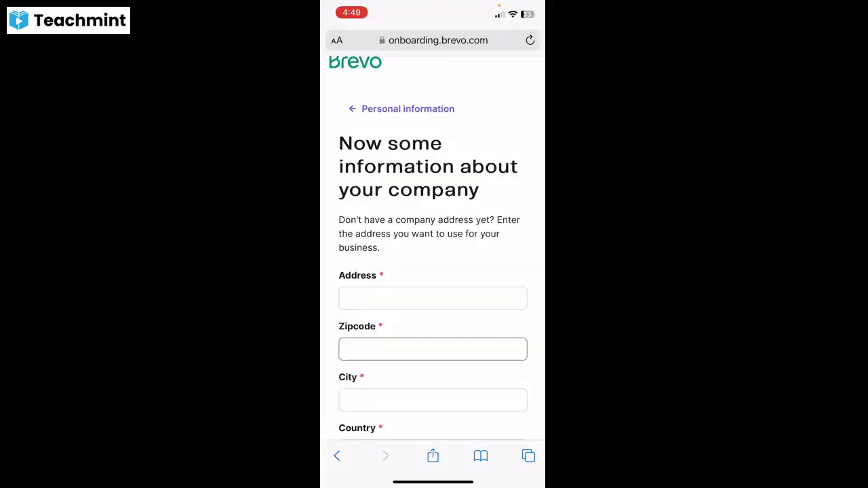
# Enter the company's street address, fix a typo, and start the zipcode.
pyautogui.click(433, 299)
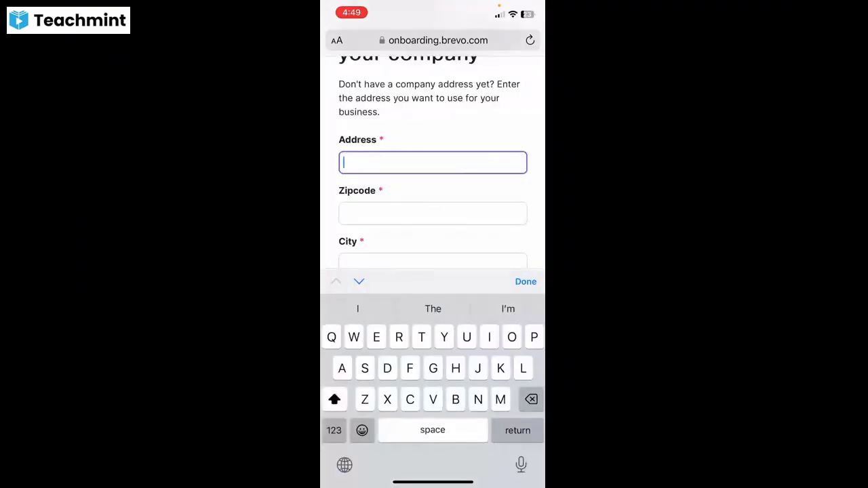
pyautogui.write('Ad')
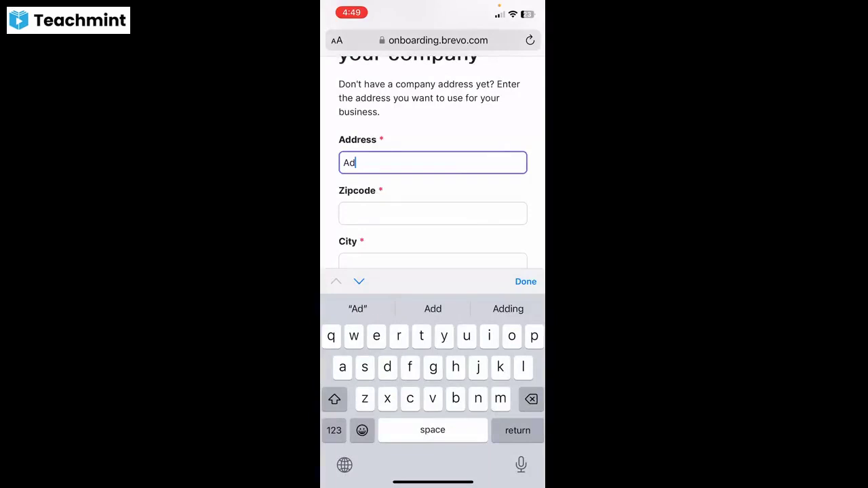
pyautogui.write('rt')
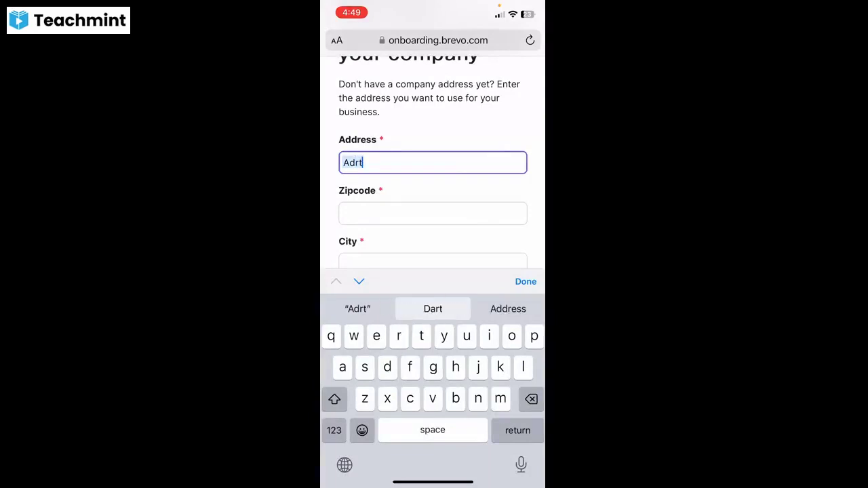
pyautogui.press('BackSpace')
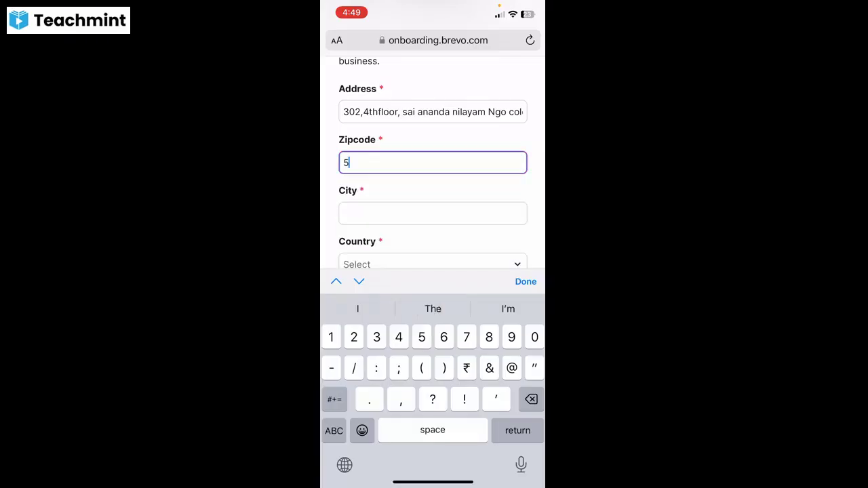
pyautogui.write('1')
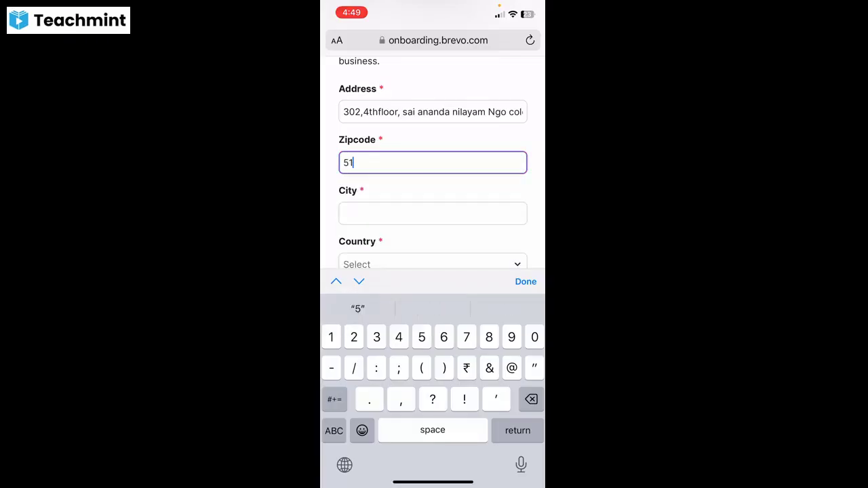
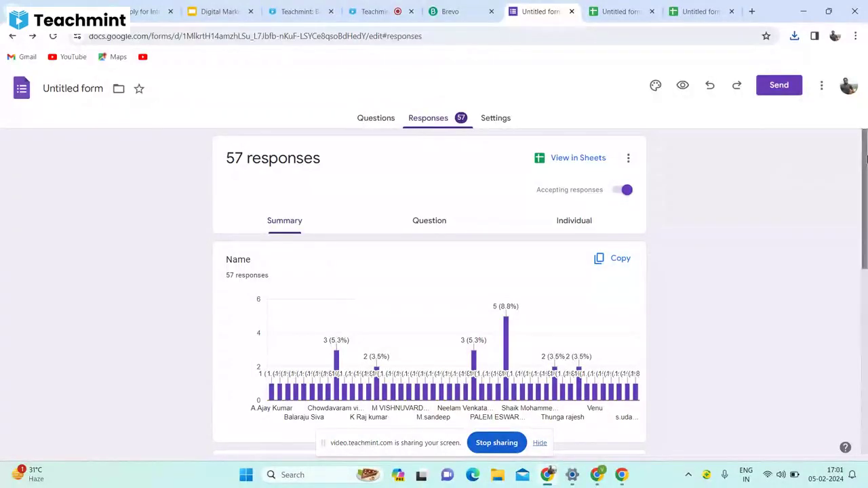
# Review the response summary, then open the responses in the linked 'Untitled form (Responses)' spreadsheet.
pyautogui.moveTo(866, 158); pyautogui.dragTo(848, 410)
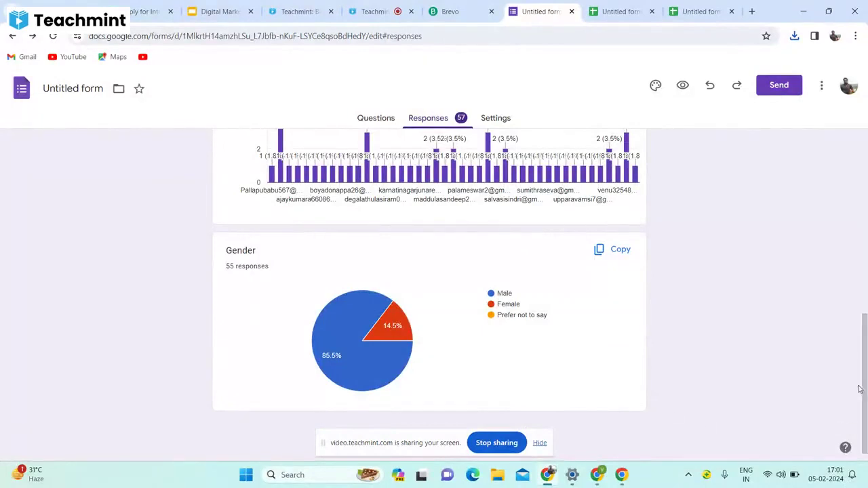
pyautogui.moveTo(862, 389); pyautogui.dragTo(802, 170)
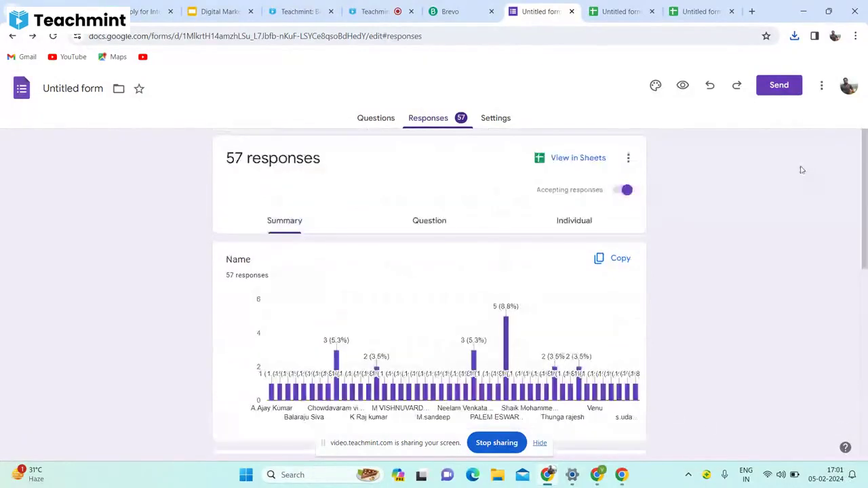
pyautogui.click(575, 160)
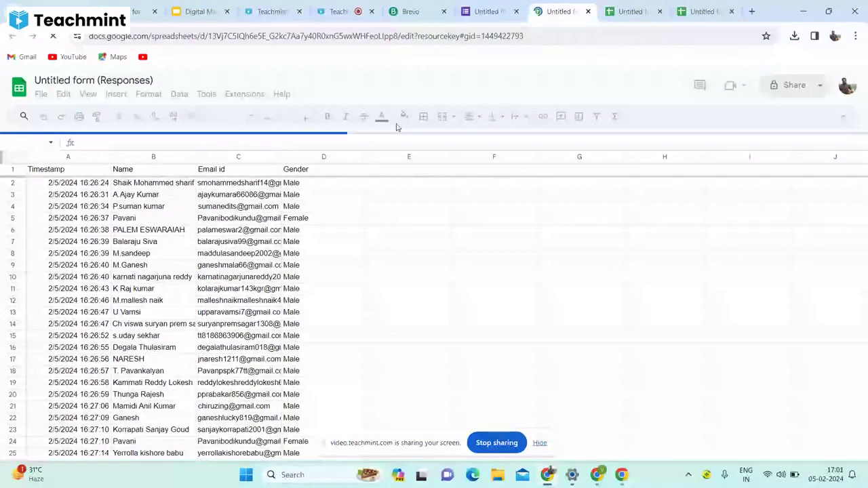
# Download the responses sheet as Comma Separated Values (.csv) and return to the Brevo window.
pyautogui.click(40, 93)
pyautogui.moveTo(73, 234)
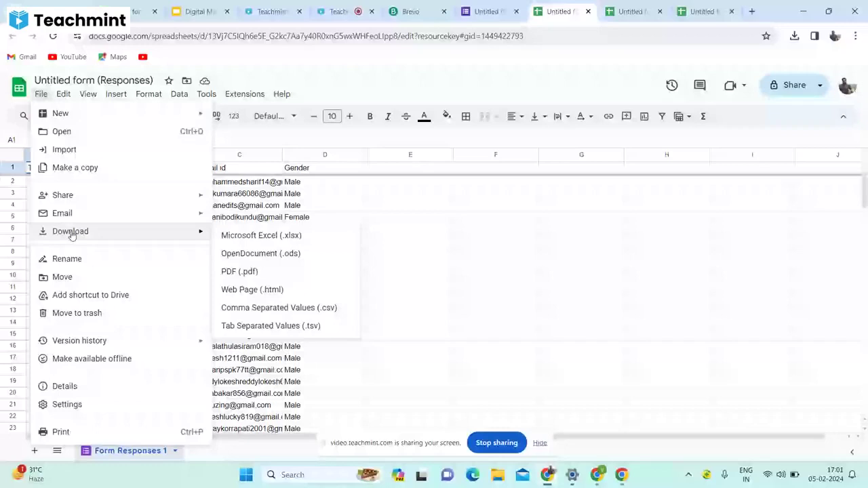
pyautogui.click(256, 308)
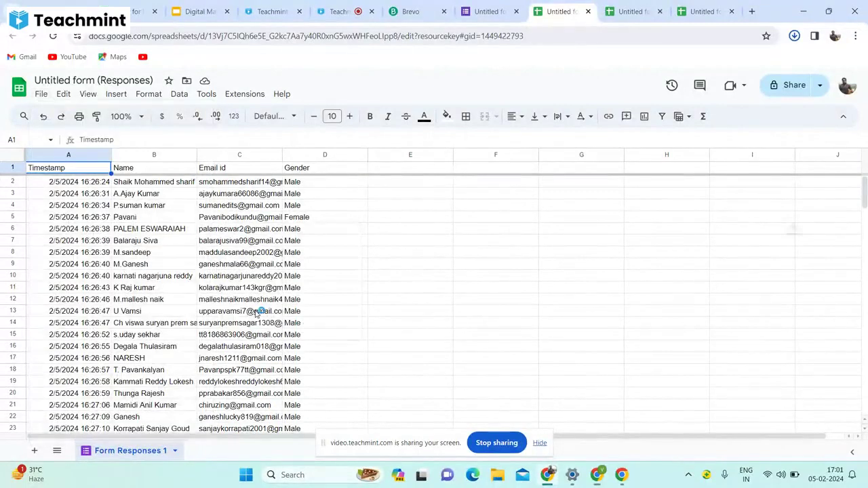
pyautogui.click(598, 476)
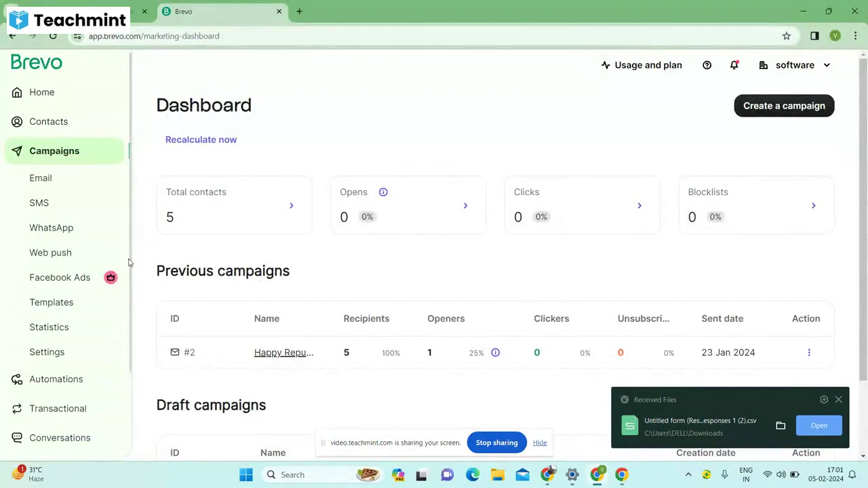
# Go to Brevo Contacts and start Import contacts.
pyautogui.click(101, 125)
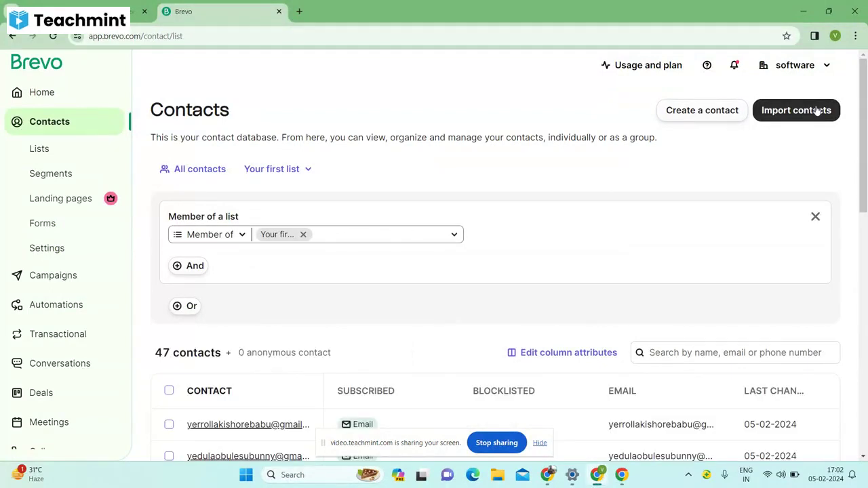
pyautogui.click(818, 110)
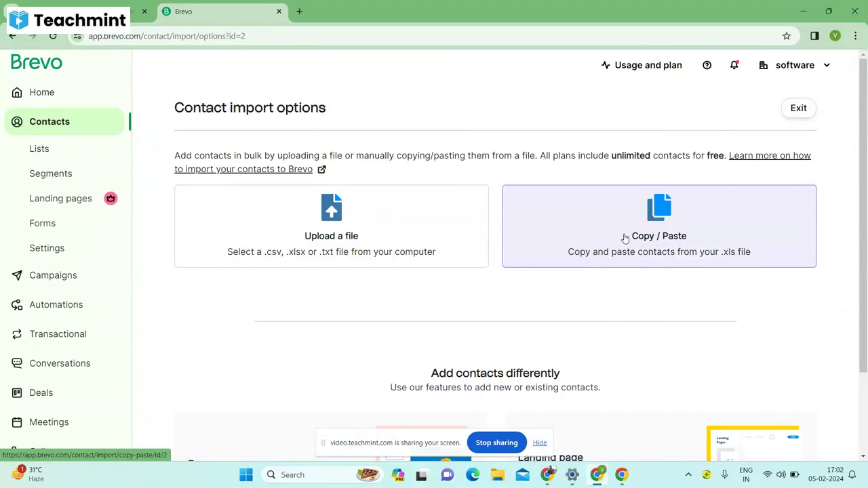
# Upload the downloaded responses CSV from Downloads and confirm the file to reach mapping.
pyautogui.click(331, 226)
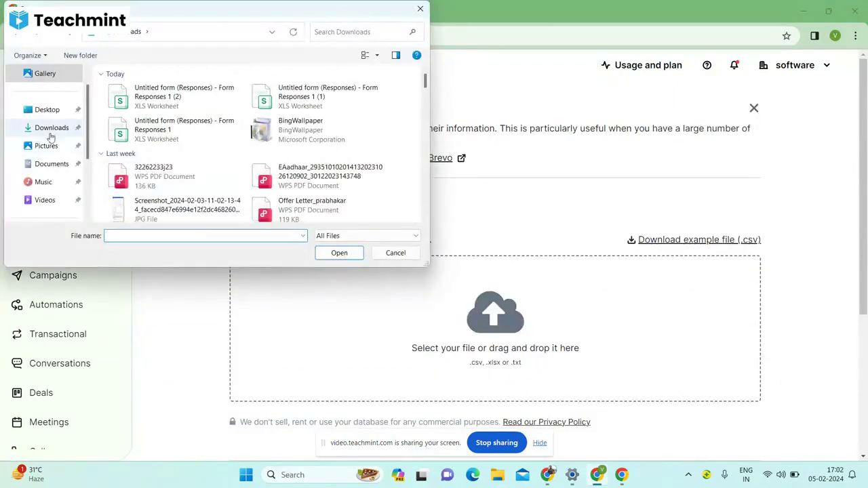
pyautogui.click(57, 127)
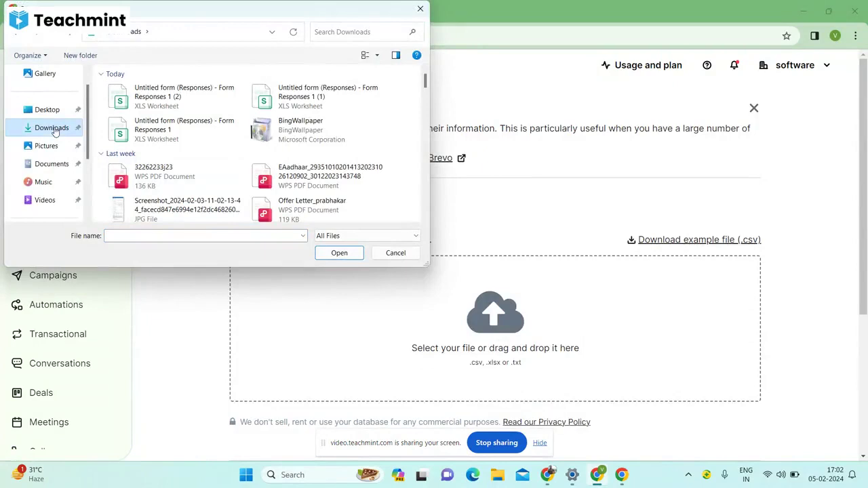
pyautogui.click(173, 95)
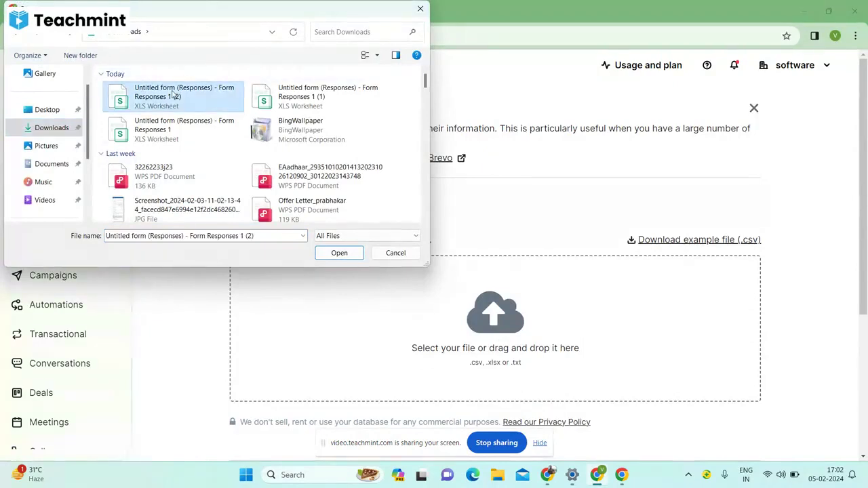
pyautogui.click(338, 253)
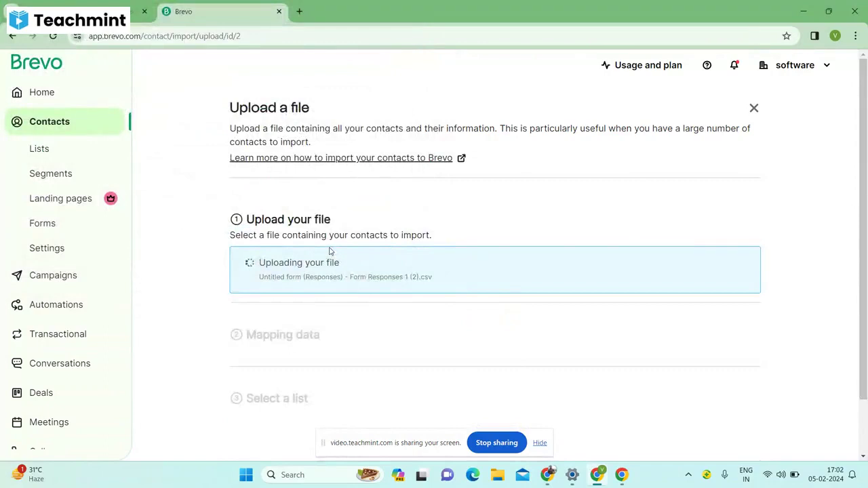
pyautogui.scroll(-1, 330, 251)
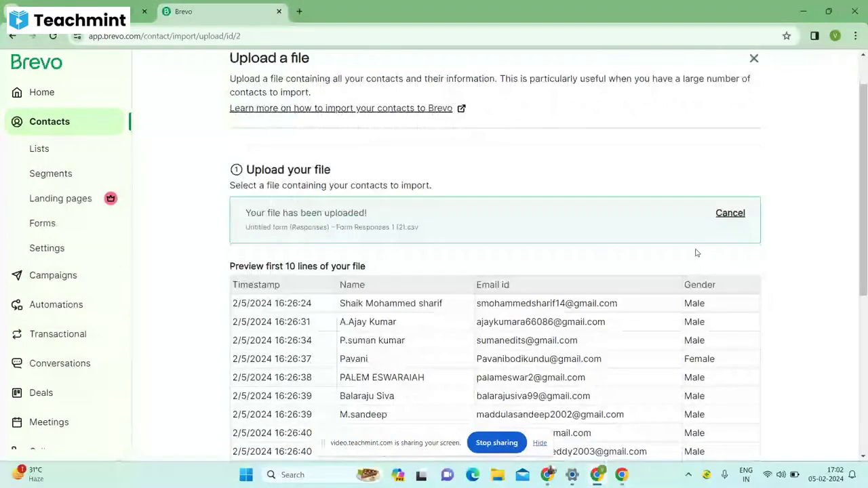
pyautogui.scroll(-3, 494, 326)
pyautogui.click(494, 325)
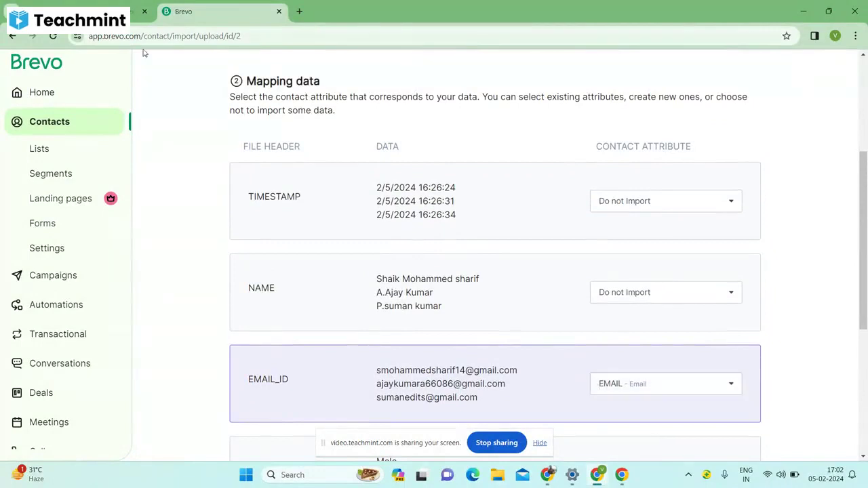
# Stay in the contact import when leaving the page, and switch back to Google Sheets.
pyautogui.click(10, 36)
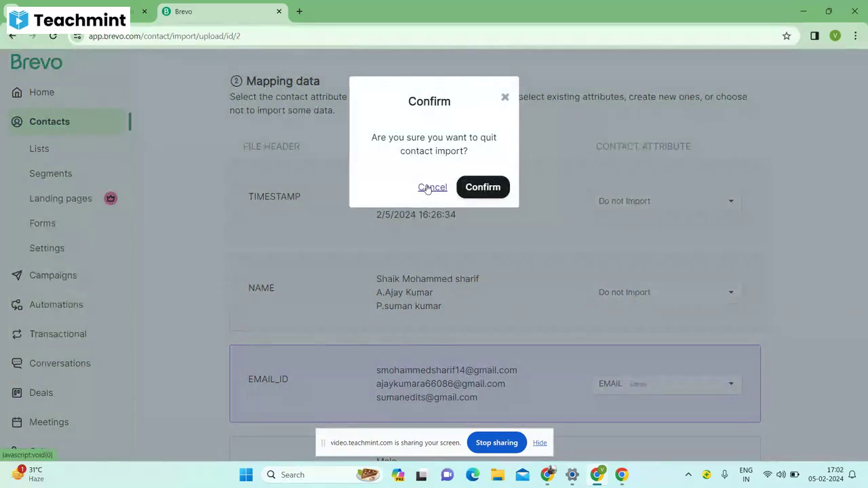
pyautogui.click(428, 188)
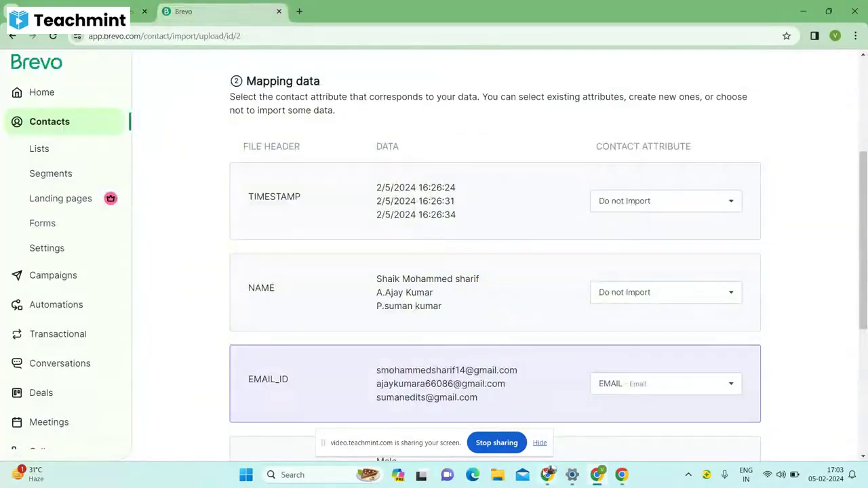
pyautogui.click(548, 475)
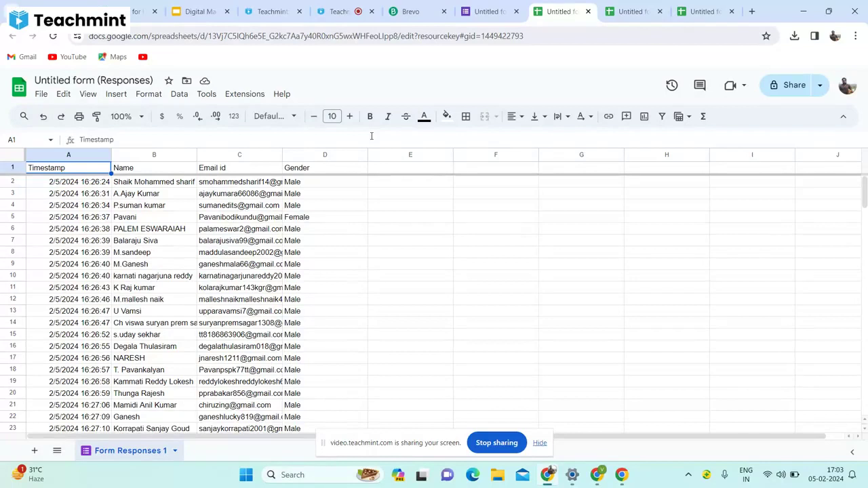
# Compare the sheet columns with the form, select the Gender header D1, then go to the presentation.
pyautogui.click(479, 21)
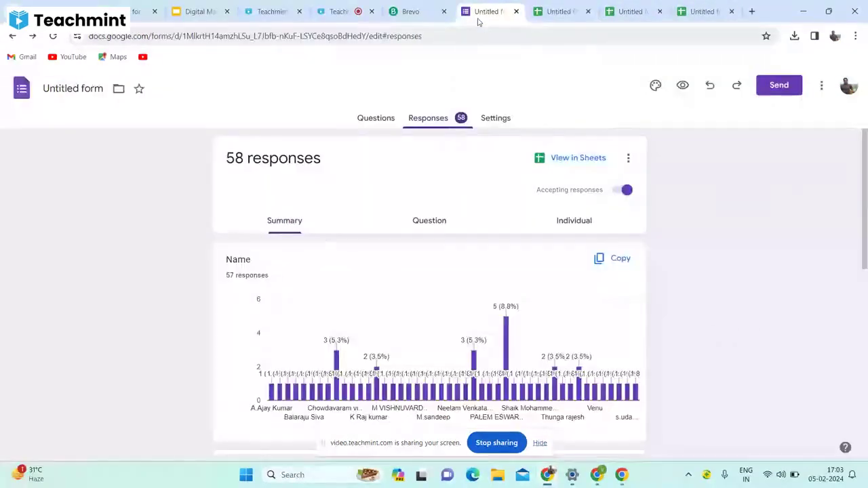
pyautogui.click(551, 13)
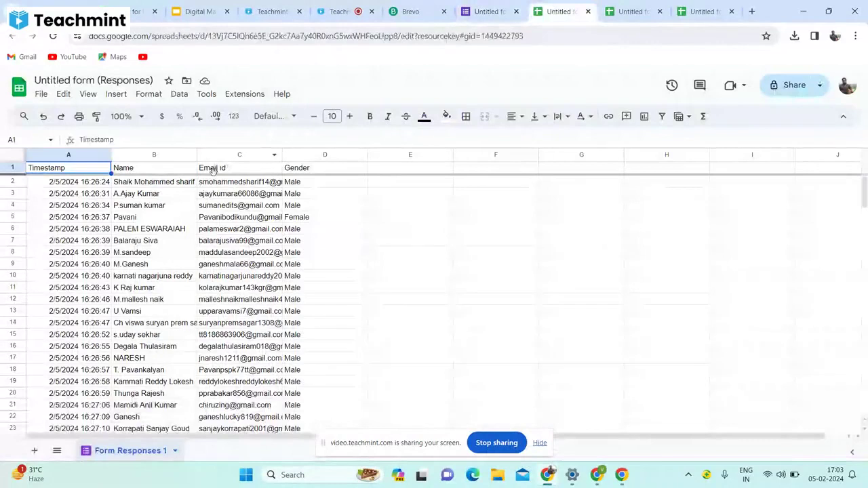
pyautogui.click(313, 168)
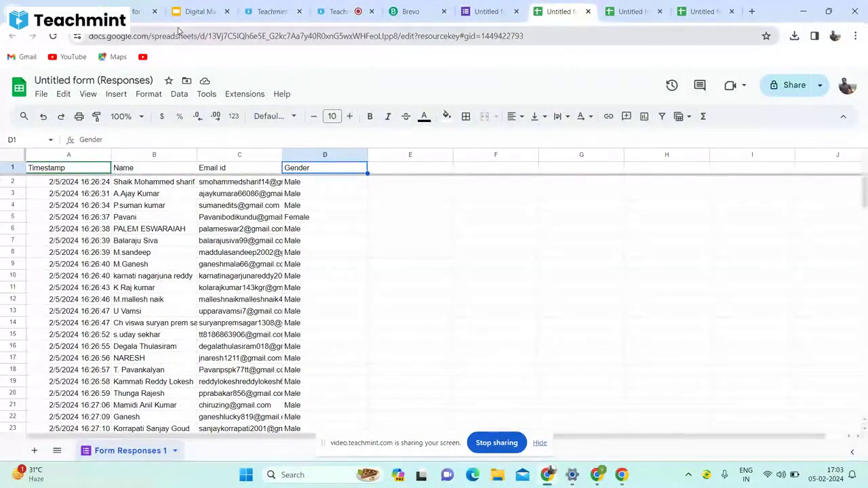
pyautogui.click(197, 11)
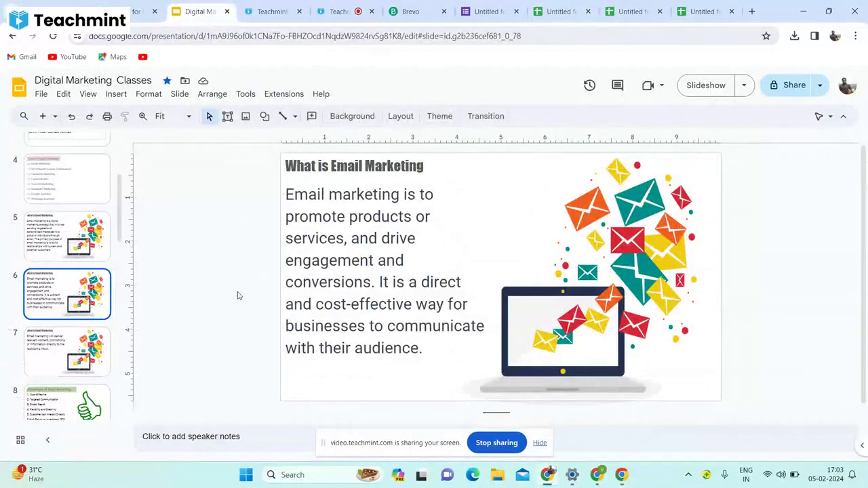
# Step through the email marketing slides to 'Some Free Bulk Email Providers'.
pyautogui.press('Up')
pyautogui.press('Up')
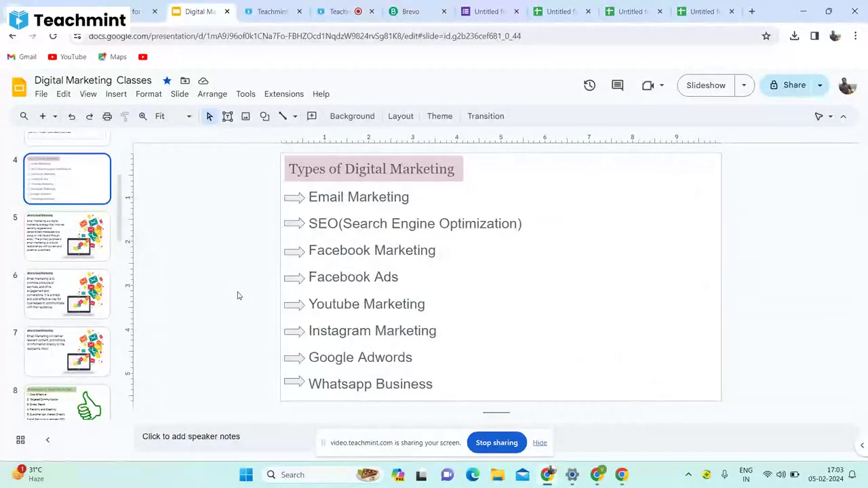
pyautogui.press('Down')
pyautogui.press('Down')
pyautogui.press('Down')
pyautogui.press('Down')
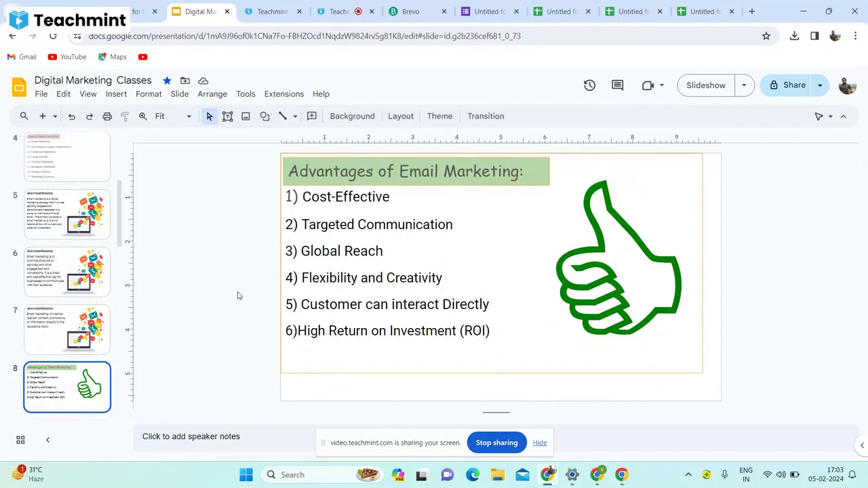
pyautogui.press('Down')
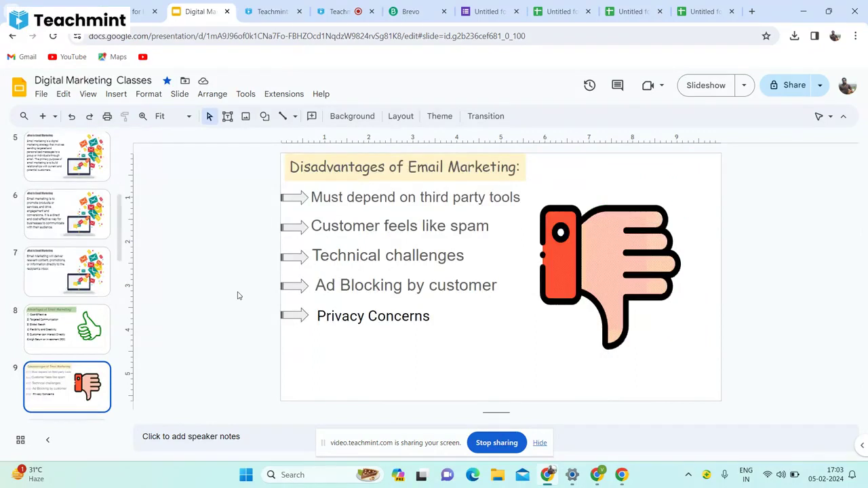
pyautogui.press('Down')
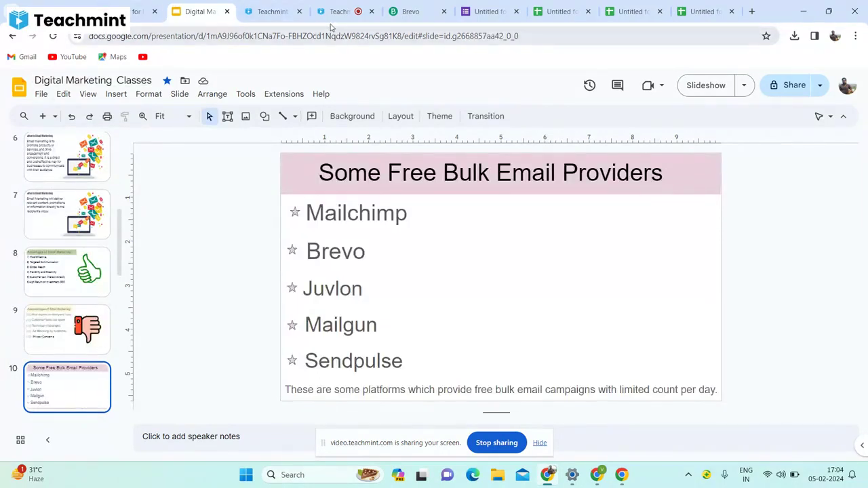
# Check the class chat in Teachmint, then scroll the deck to slide 17, Mobile Optimization.
pyautogui.click(337, 12)
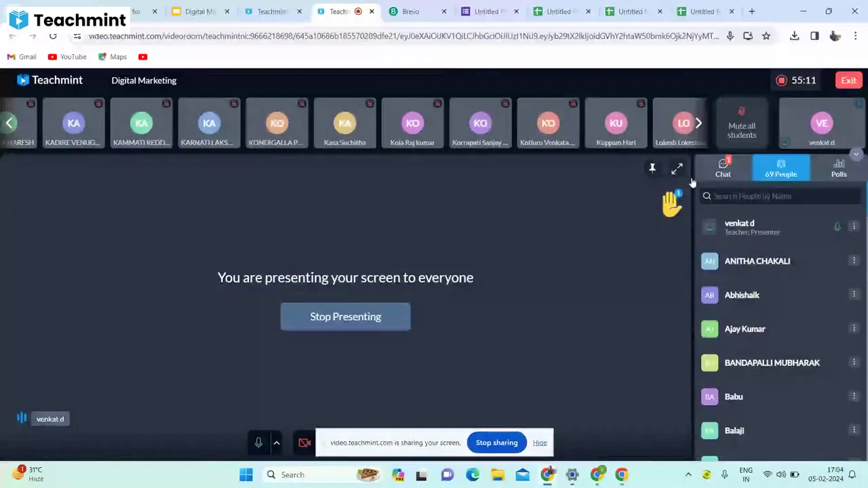
pyautogui.click(723, 168)
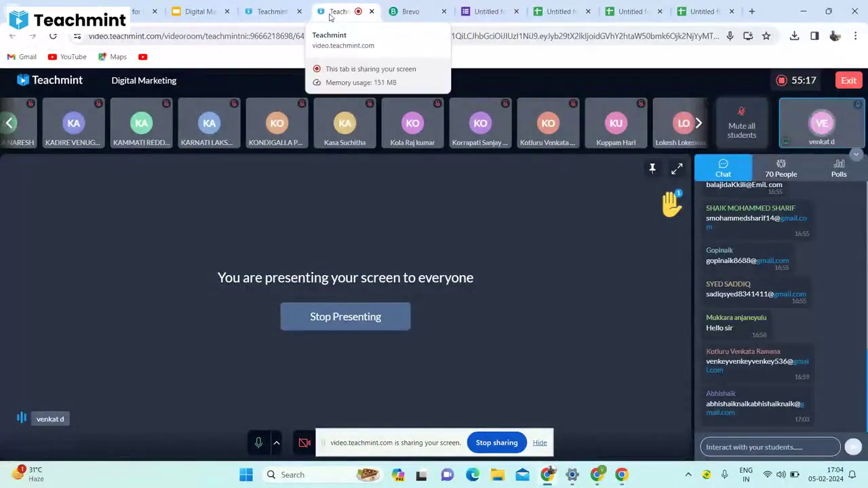
pyautogui.click(189, 8)
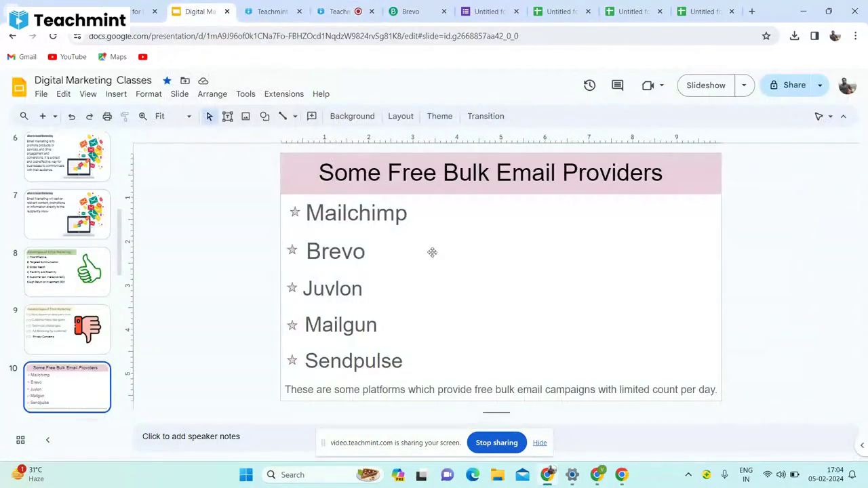
pyautogui.scroll(-1, 432, 252)
pyautogui.scroll(-4, 433, 252)
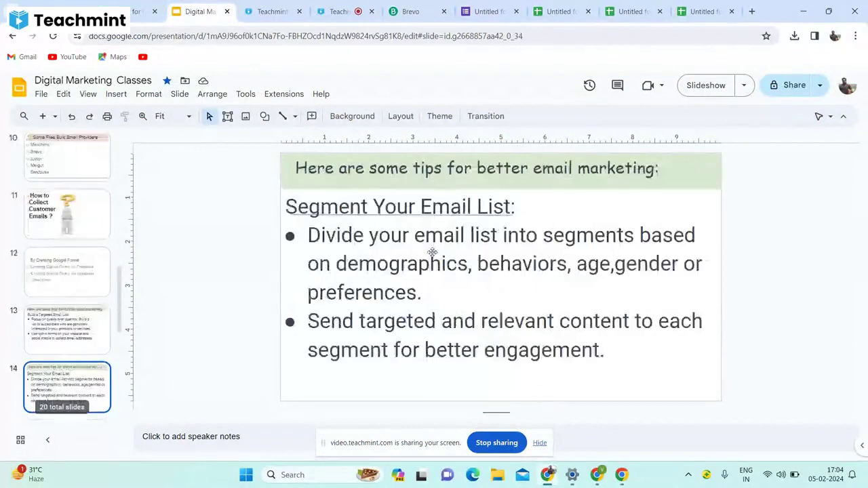
pyautogui.scroll(-2, 432, 253)
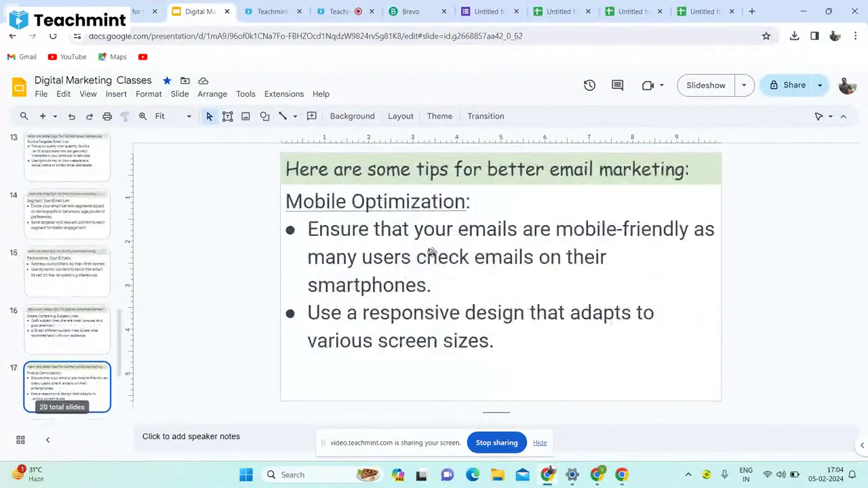